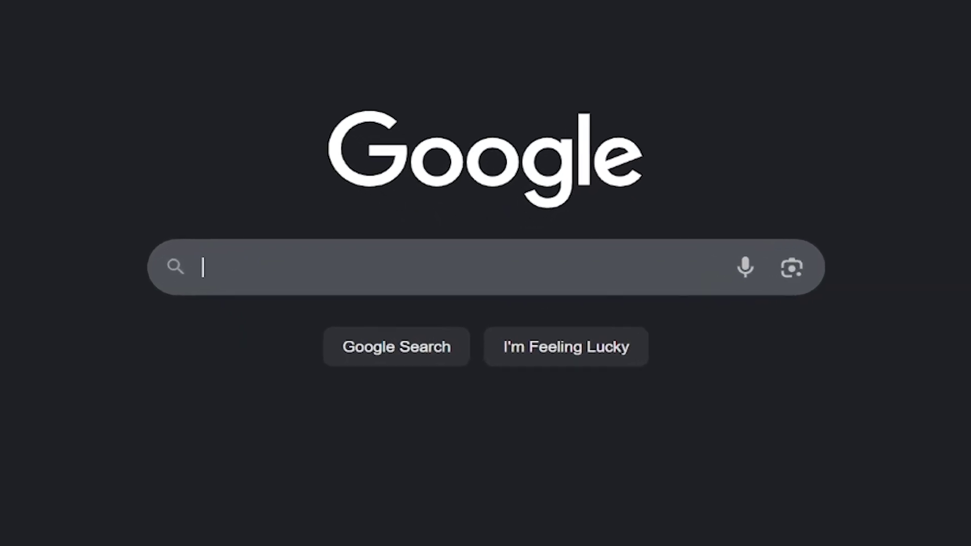
type("Top media ")
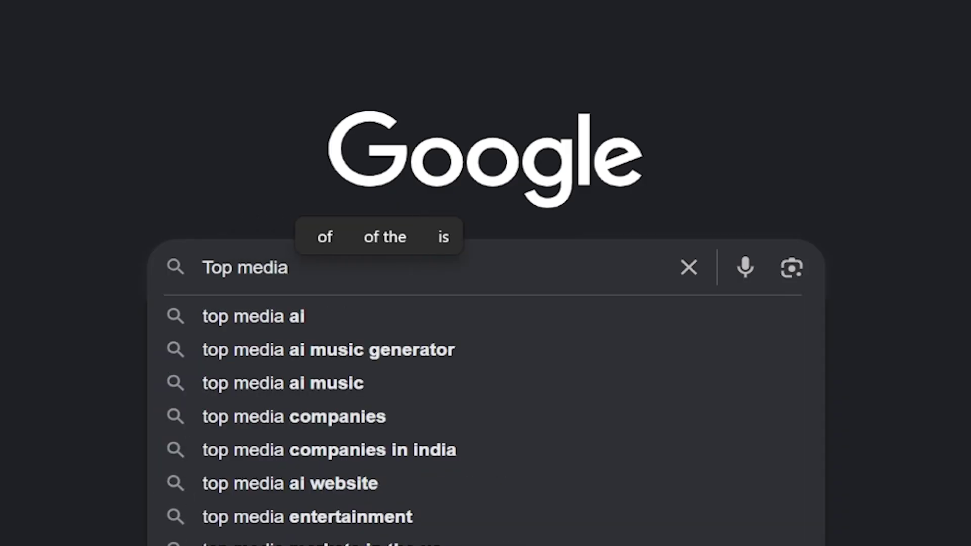
type("AI")
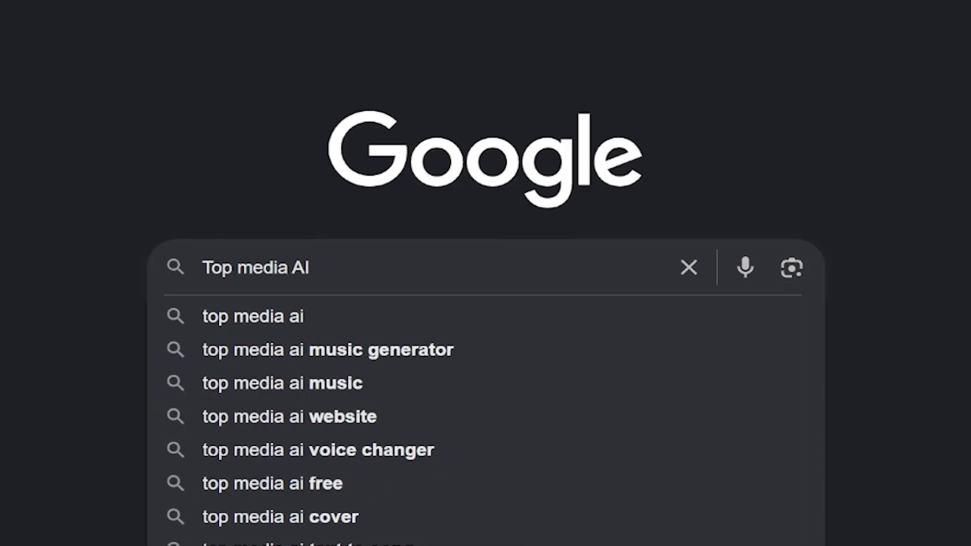
Step: Search Google for 'Top media AI' and open the TopMediai website result
key("Return")
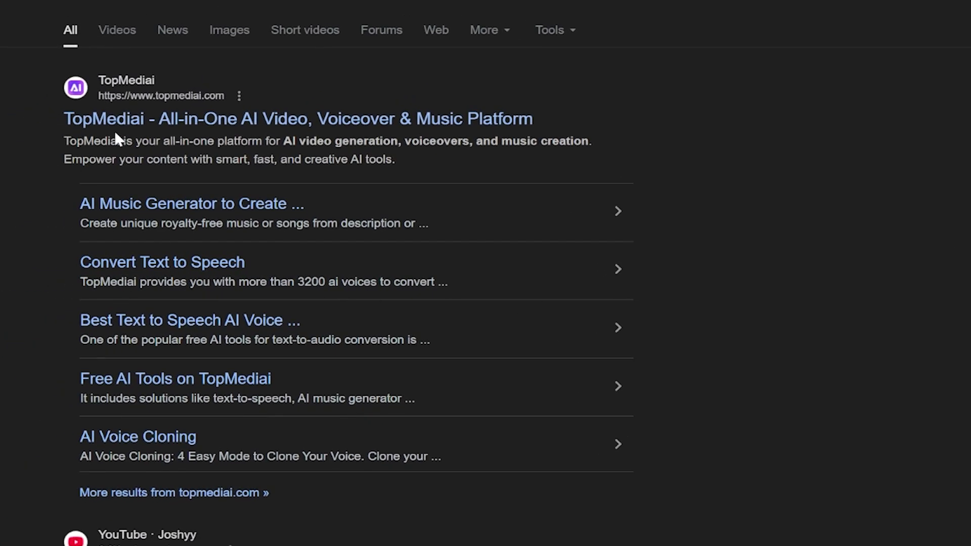
left_click(259, 125)
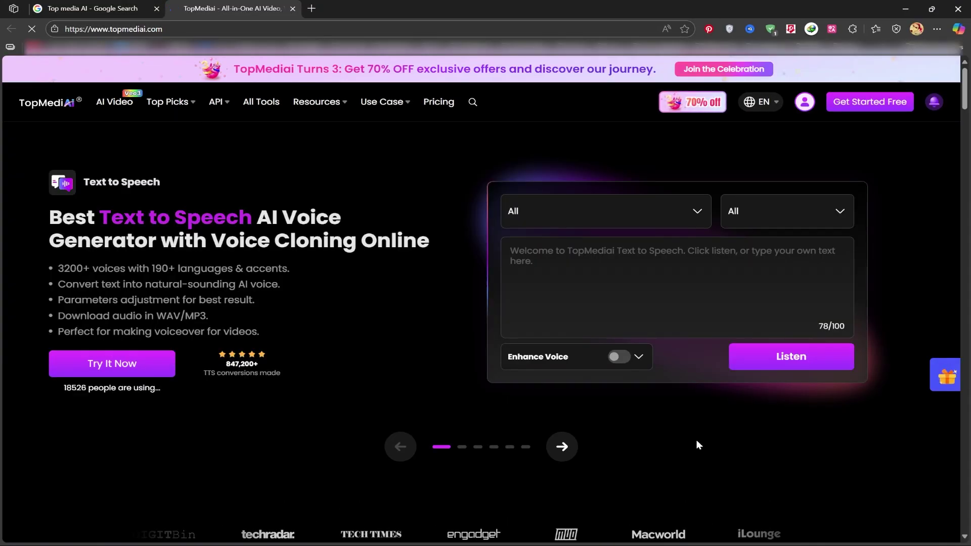
Step: Return to TopMediai, dismiss the Google sign-in popup, and advance the showcase to AI Music Generator
key("ctrl+w")
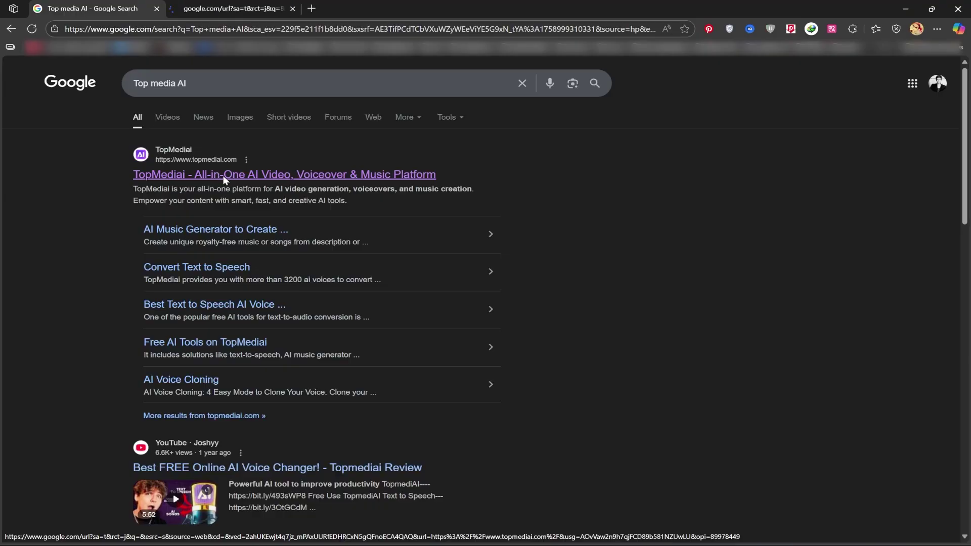
left_click(210, 11)
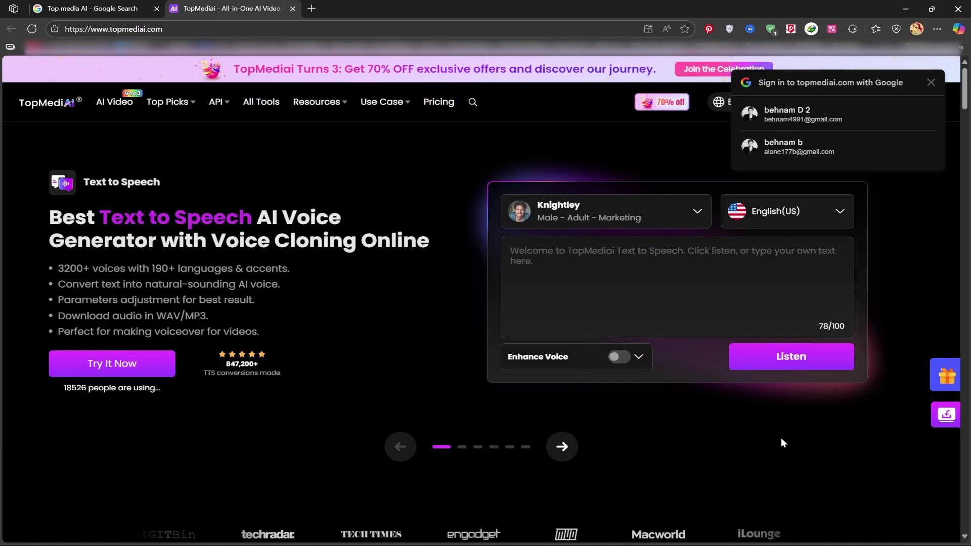
left_click(930, 82)
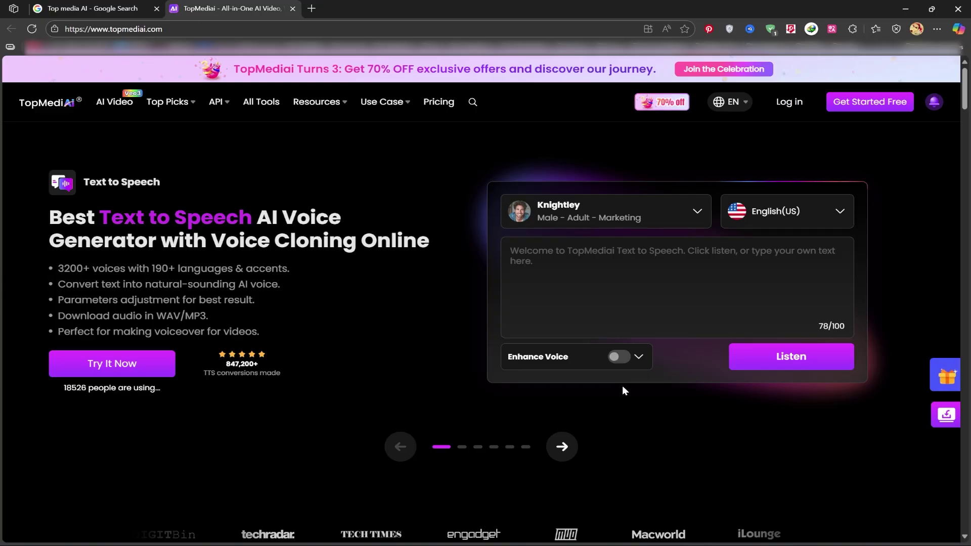
left_click(565, 445)
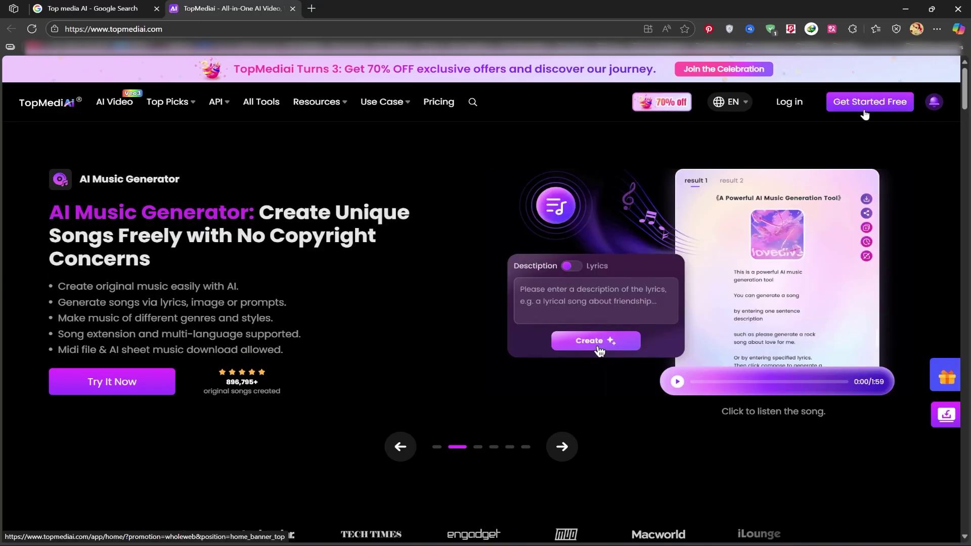
Step: Check the login and Create account options, then sign in to TopMediai with Google
left_click(779, 101)
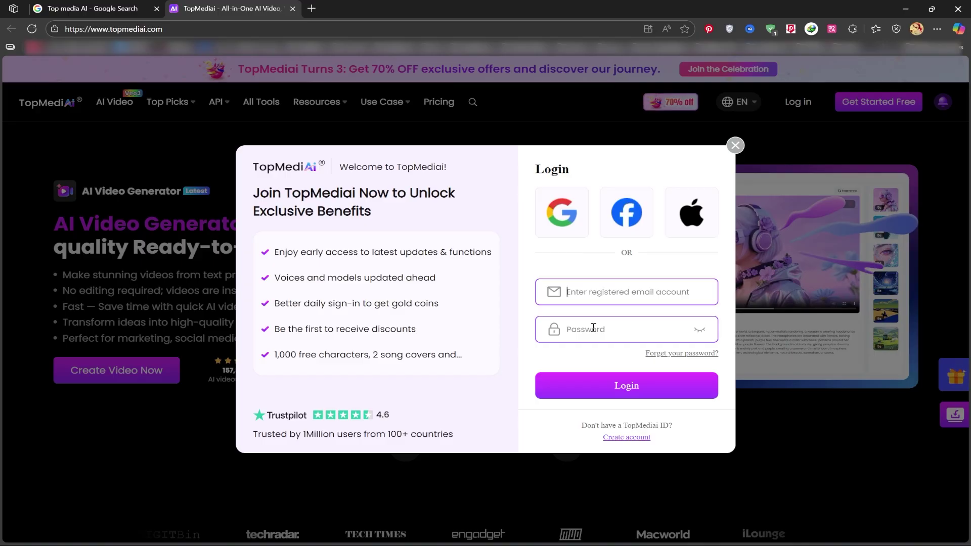
left_click(621, 437)
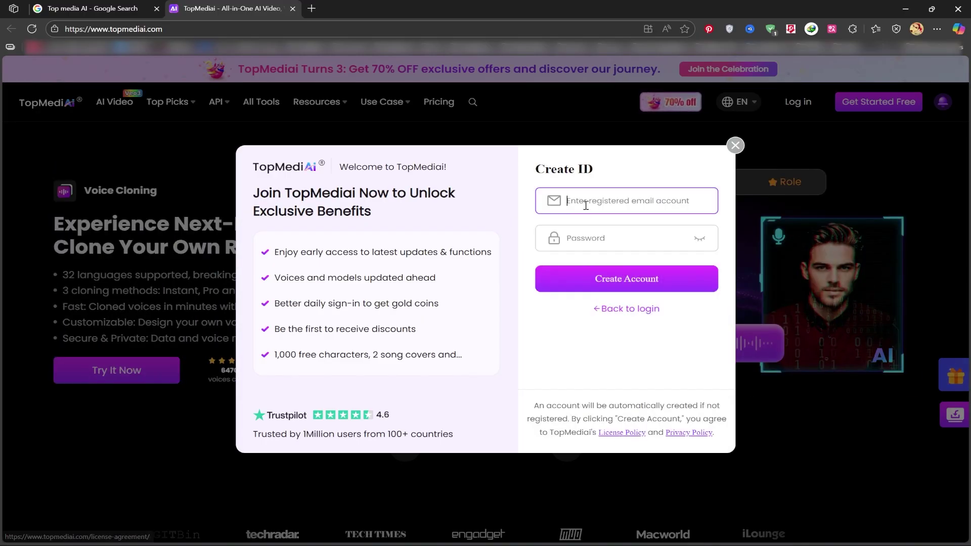
left_click(613, 309)
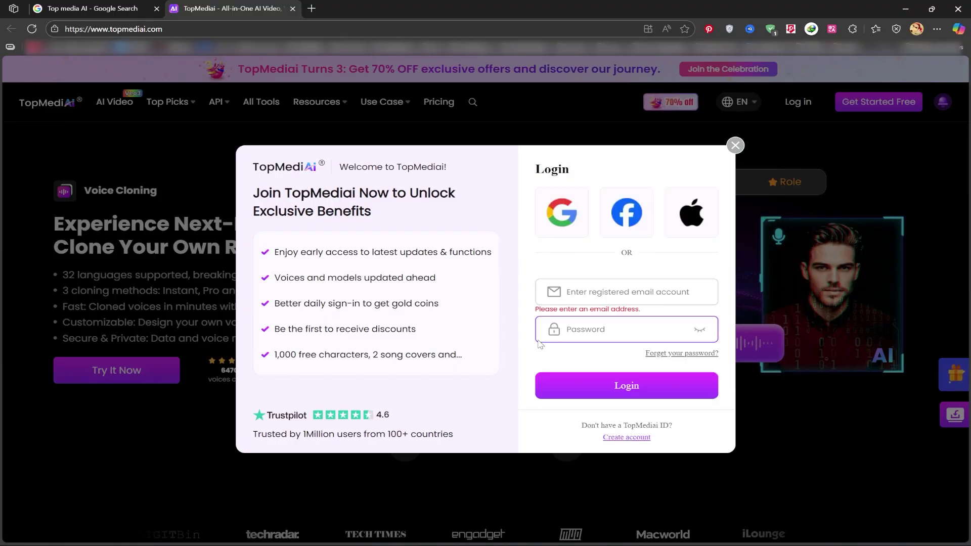
left_click(562, 213)
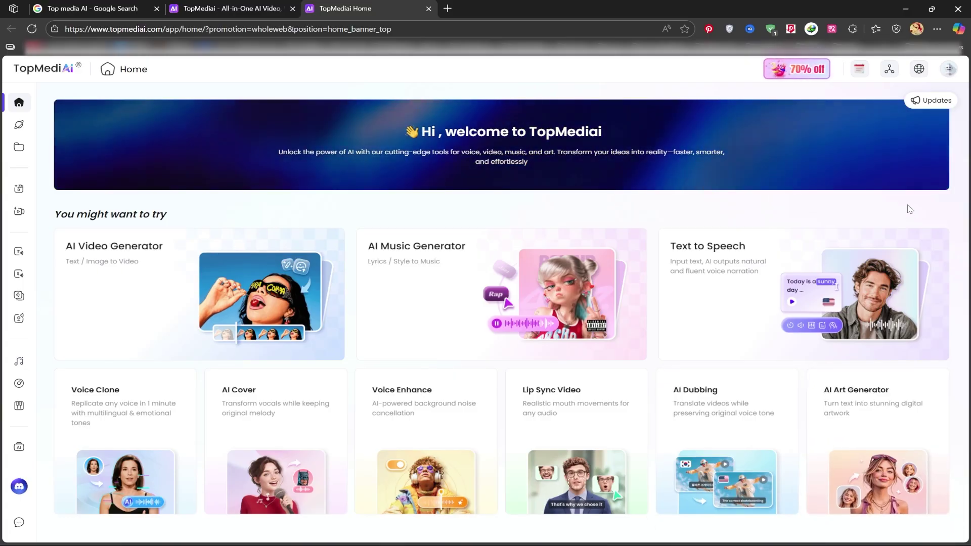
Step: Check in for Saturday's coins and claim the Personal Information and Discord rewards, reaching 175
left_click(859, 71)
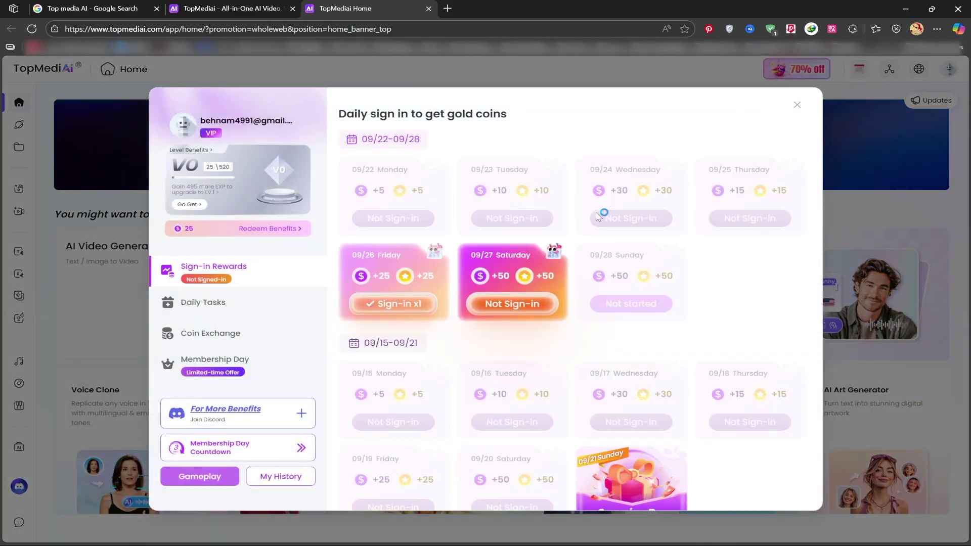
left_click(513, 305)
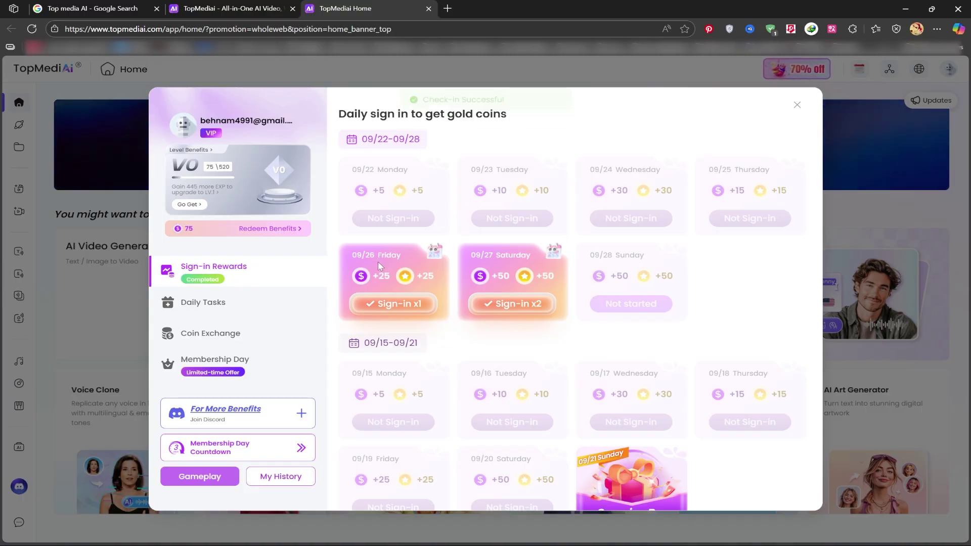
left_click(237, 300)
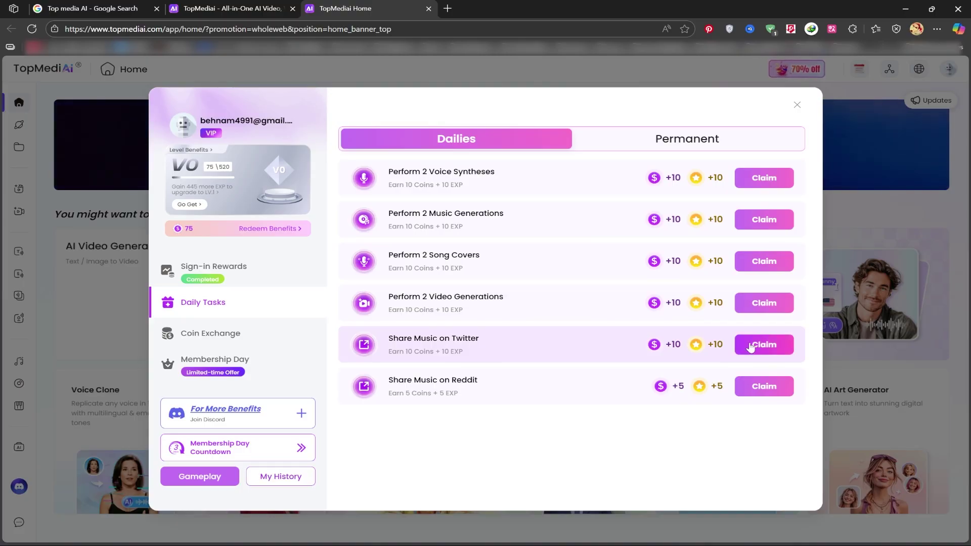
left_click(690, 144)
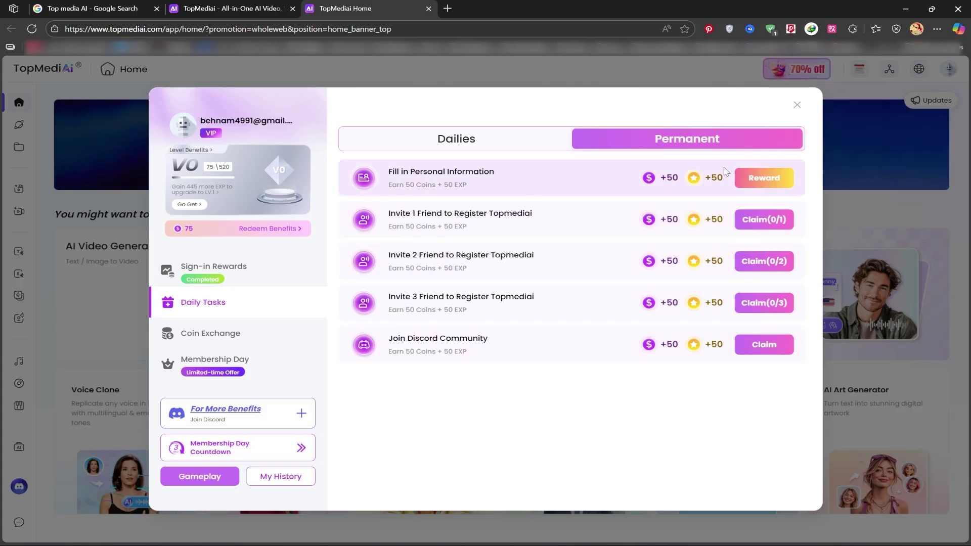
left_click(761, 182)
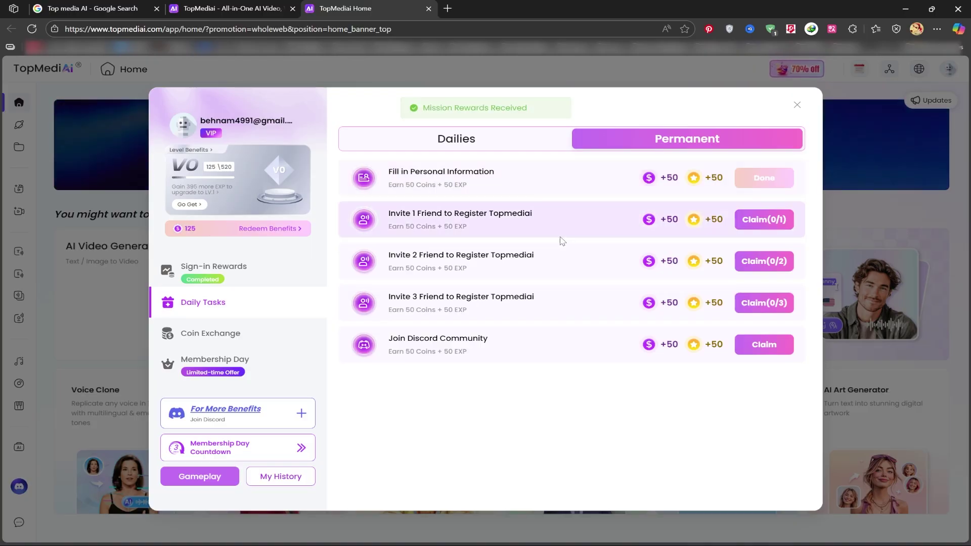
left_click(753, 347)
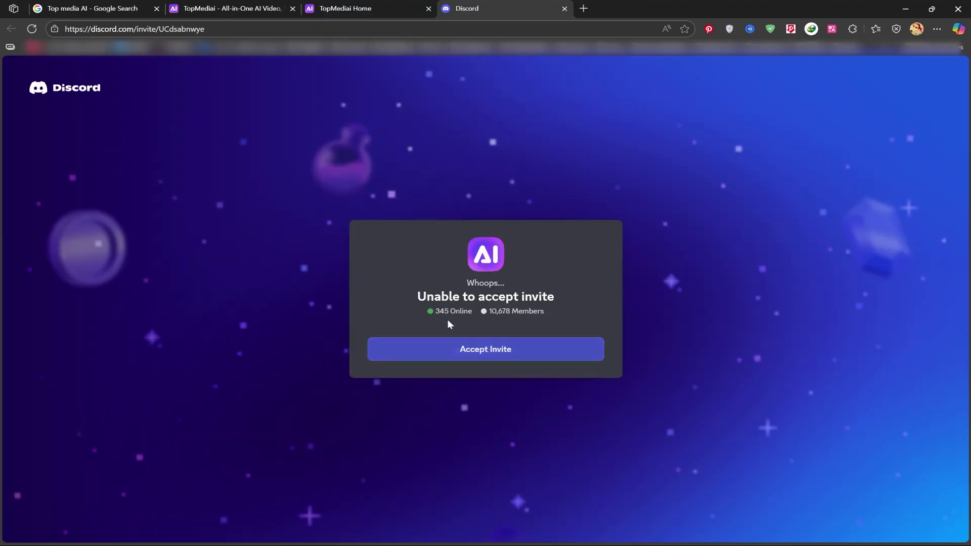
left_click(381, 4)
left_click(760, 346)
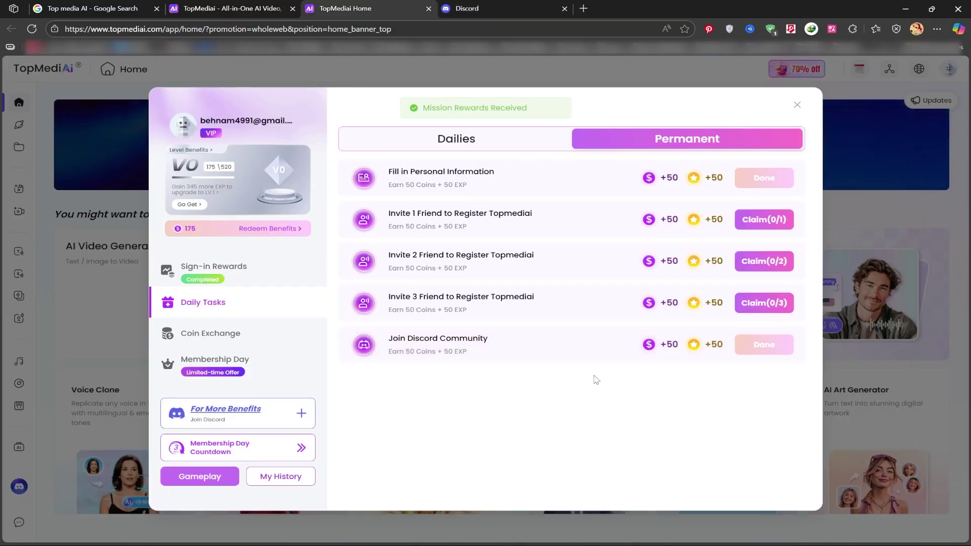
Step: Browse Coin Exchange offers by category and the Membership Day deals, then close the rewards window
left_click(210, 333)
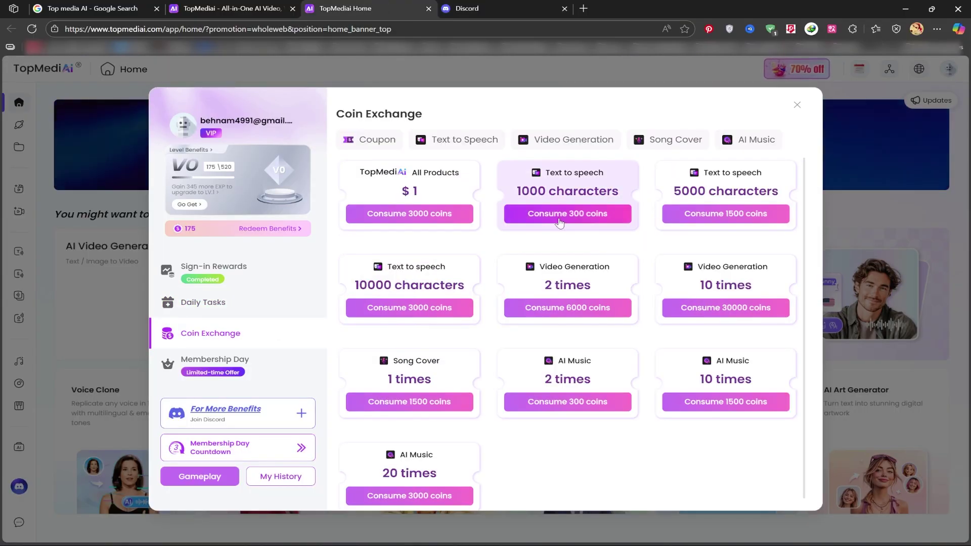
left_click(438, 142)
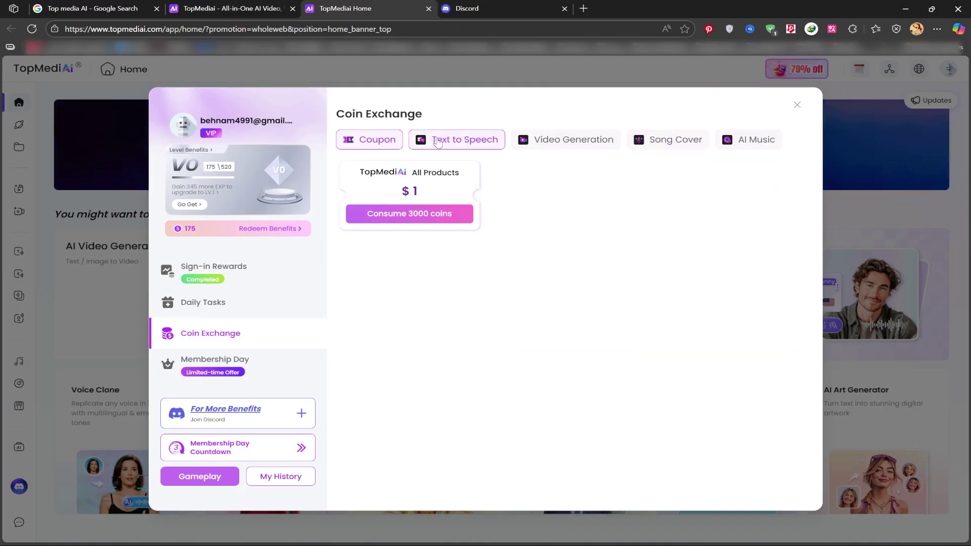
left_click(268, 366)
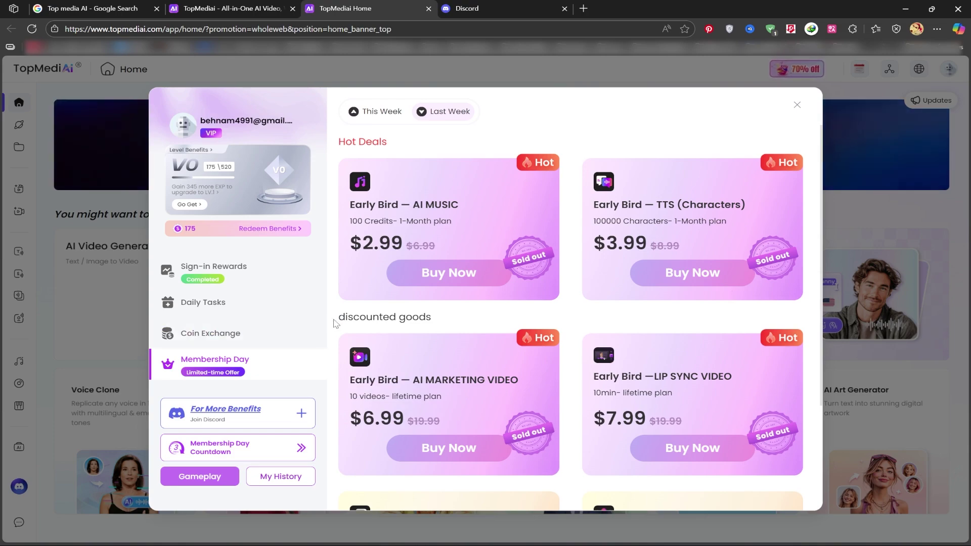
scroll(390, 342, "down", 2)
scroll(392, 330, "down", 1)
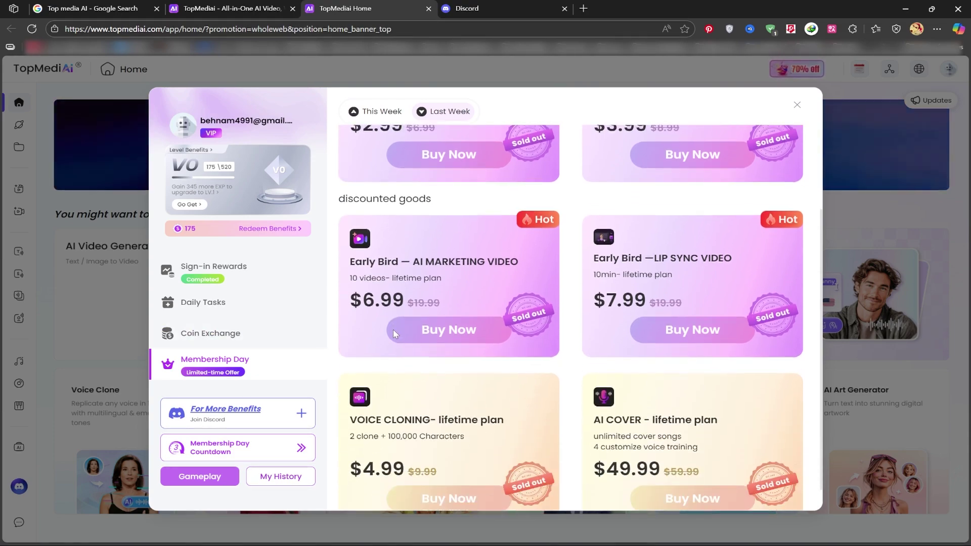
scroll(586, 381, "up", 3)
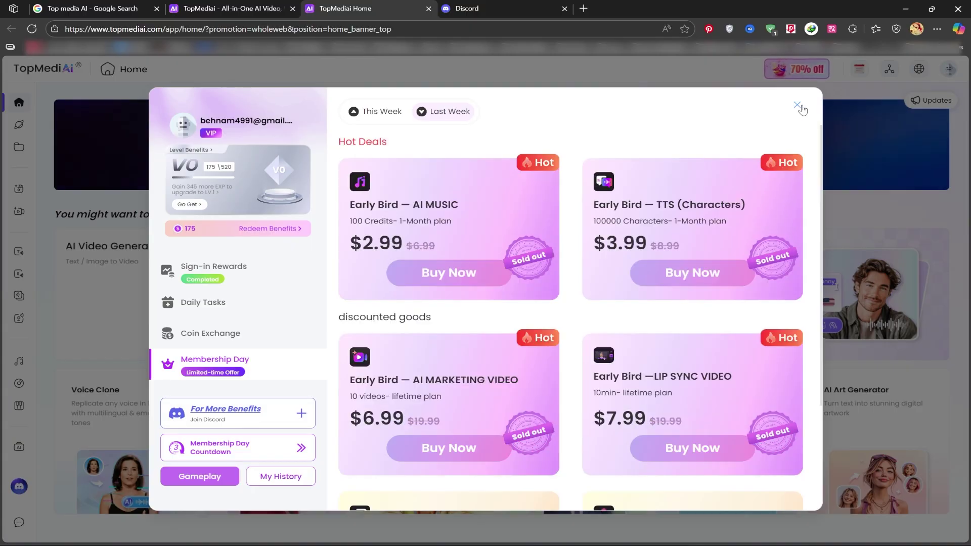
left_click(797, 104)
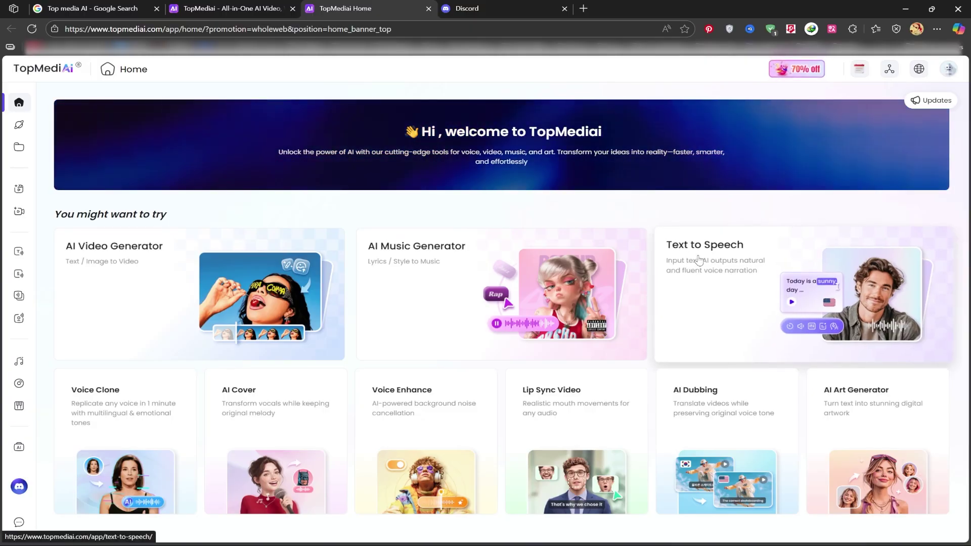
Step: Open Text to Speech from Home and show the speaker library, with Brian selected
left_click(694, 264)
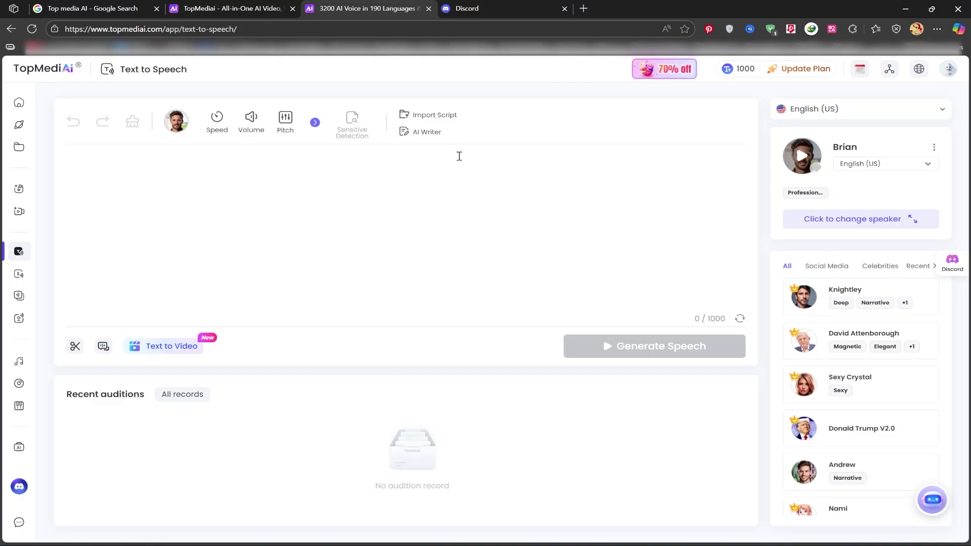
left_click(179, 126)
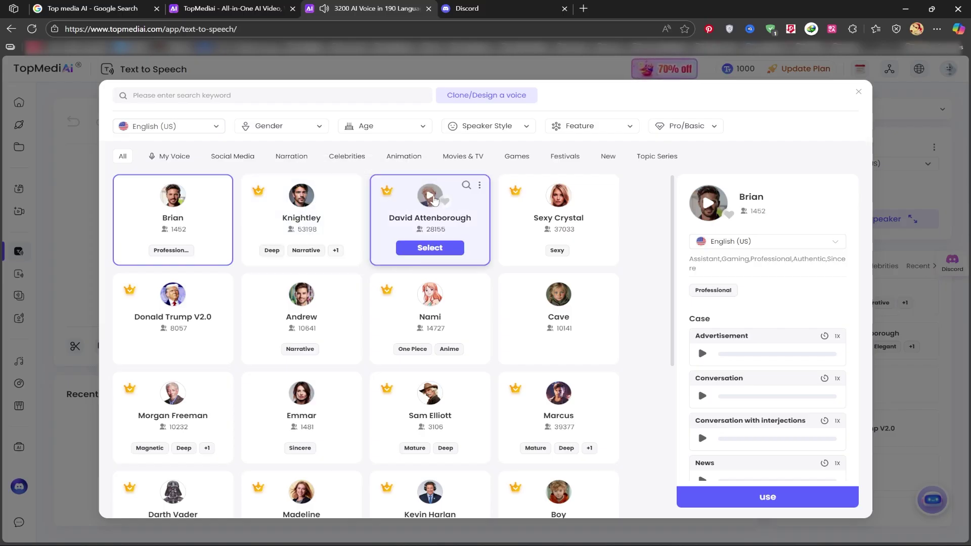
mouse_move(173, 304)
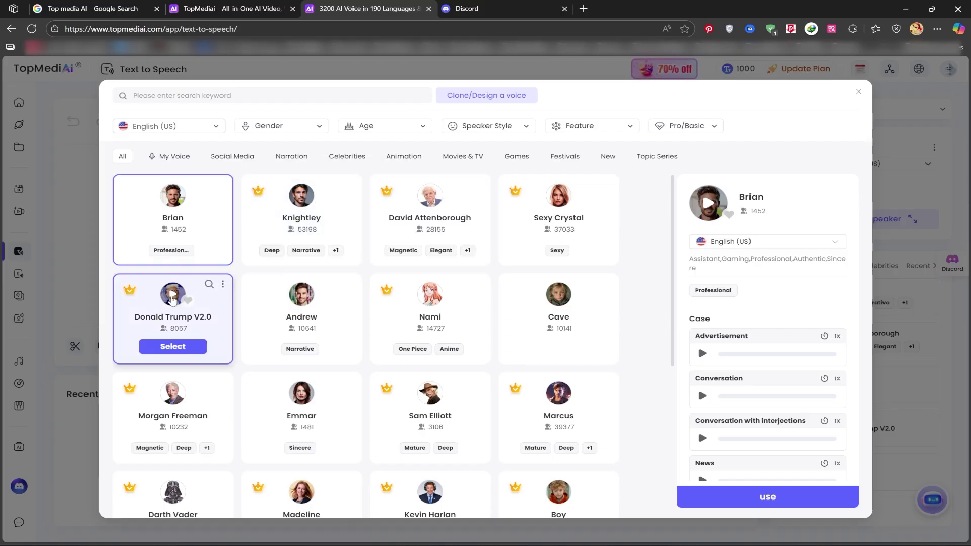
Step: Preview the Donald Trump V2.0 voice and filter the library to male voices
left_click(172, 296)
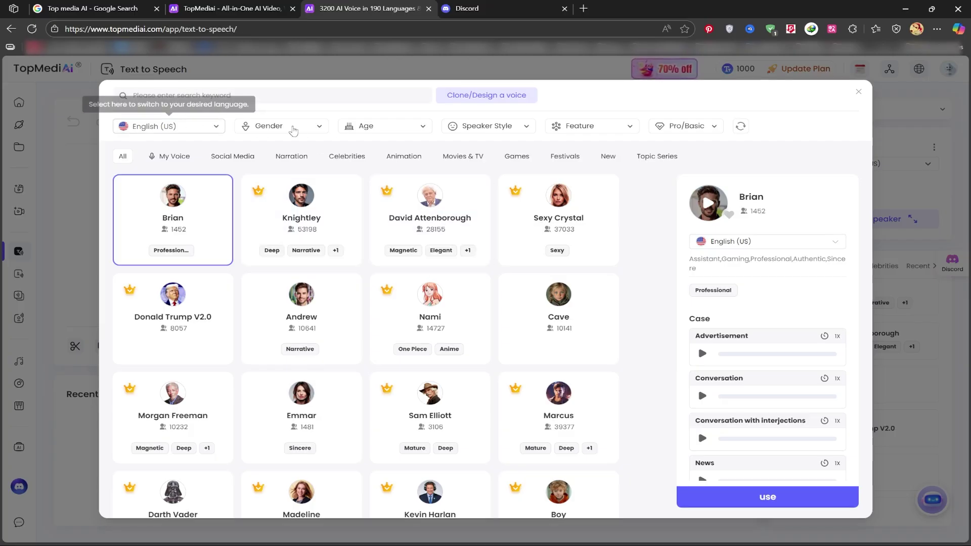
left_click(301, 129)
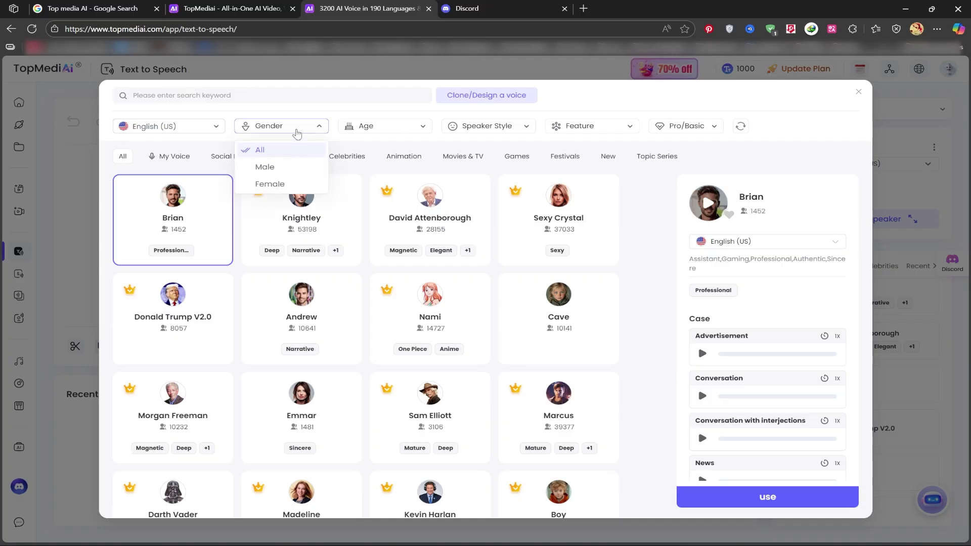
left_click(266, 165)
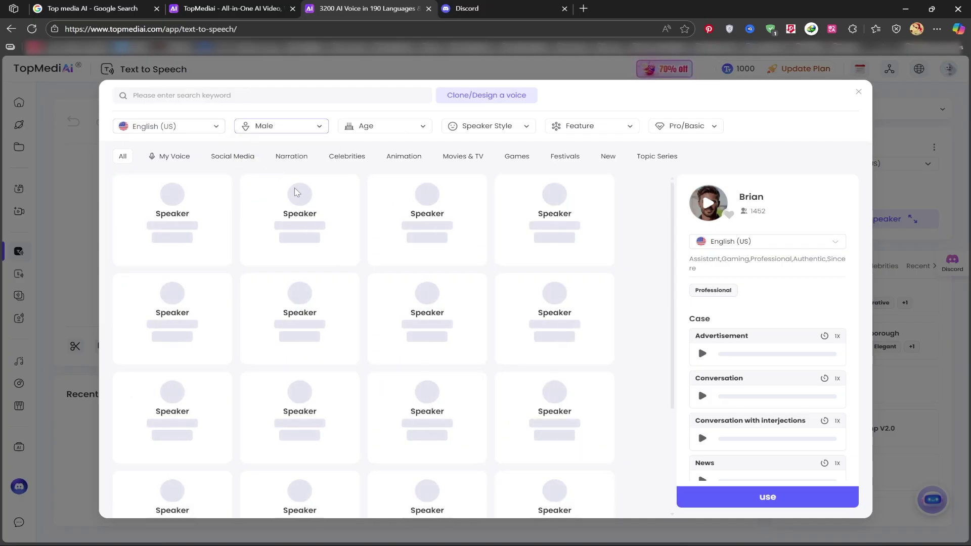
Step: Look over the Age, Speaker Style and Feature filters, then limit voices to Basic
left_click(386, 130)
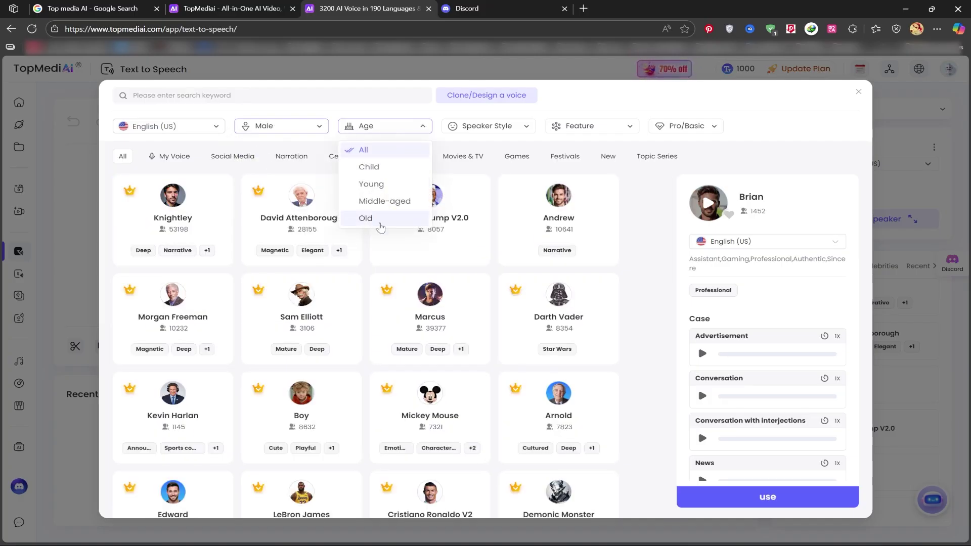
left_click(501, 131)
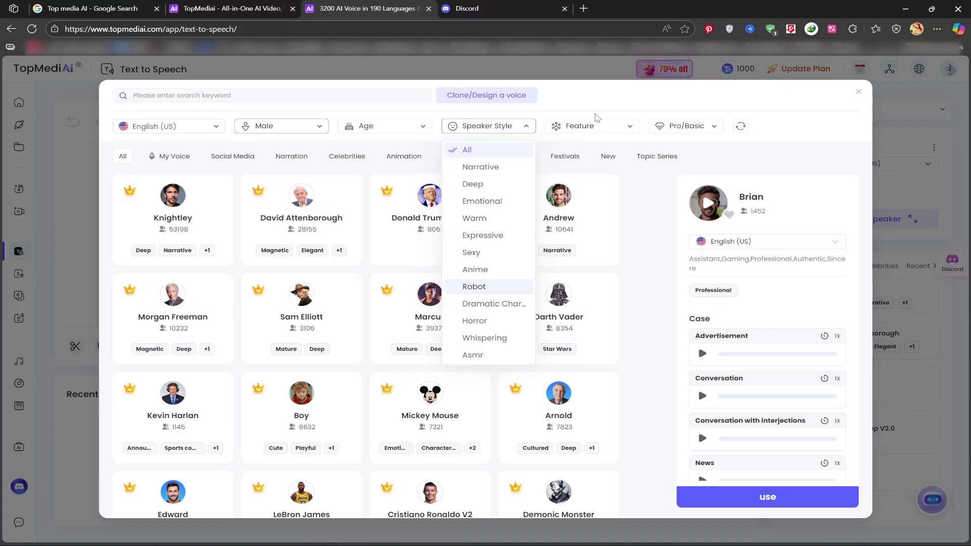
left_click(596, 125)
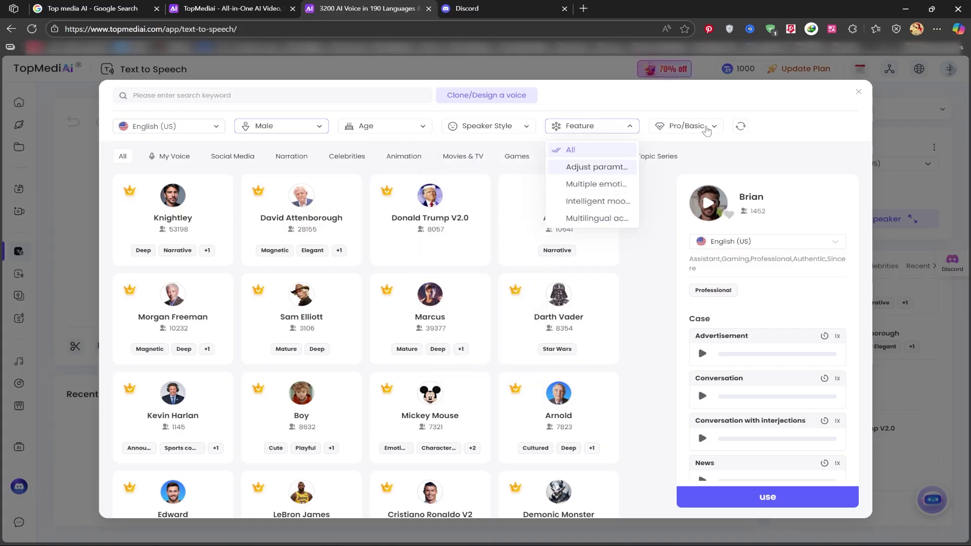
left_click(704, 128)
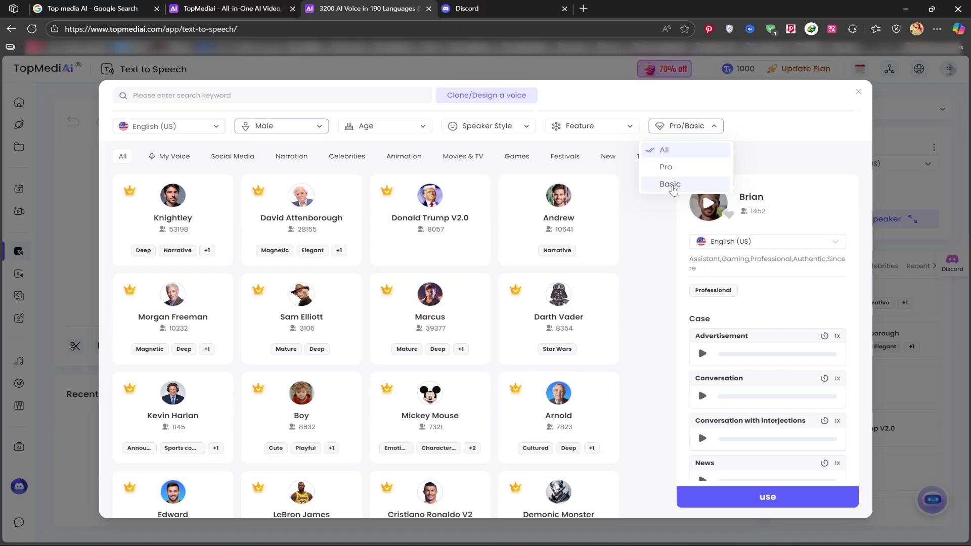
left_click(667, 184)
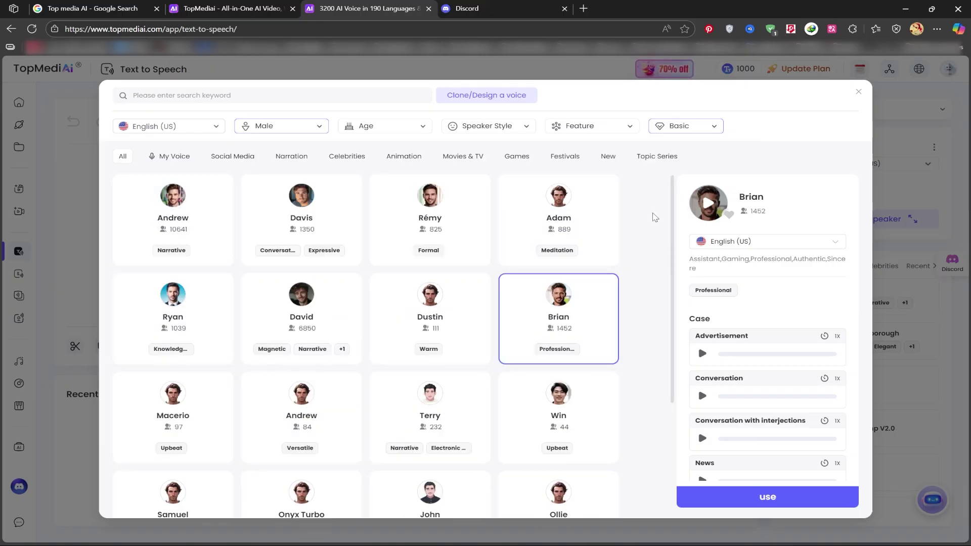
mouse_move(558, 319)
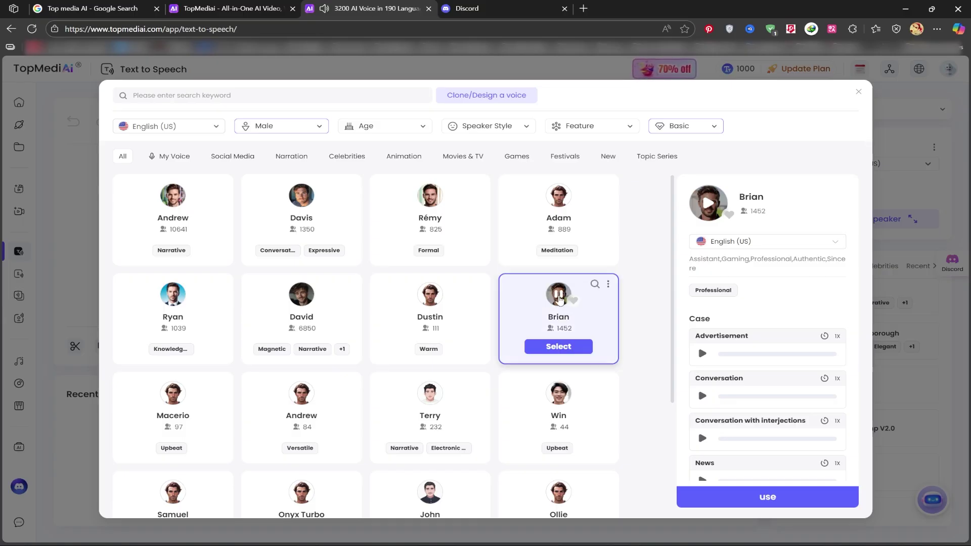
Step: Audition Brian's Conversation and Poem samples, apply Brian as speaker, and check the speed setting
left_click(559, 299)
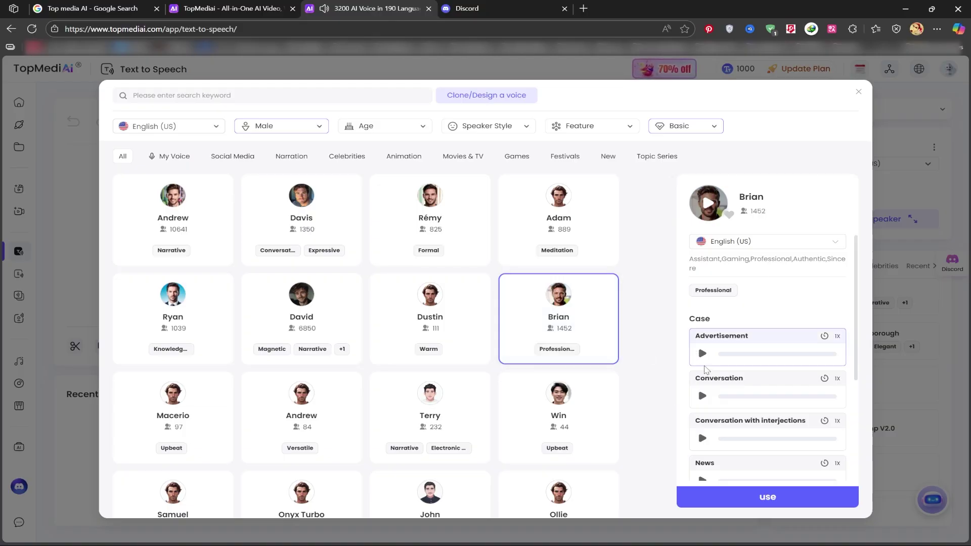
scroll(704, 371, "down", 1)
scroll(704, 357, "down", 1)
scroll(704, 326, "up", 1)
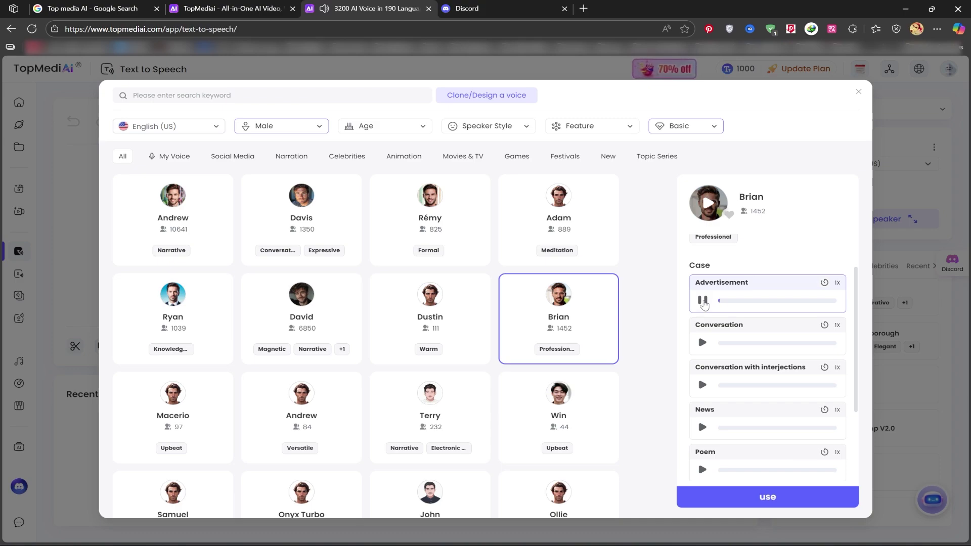
left_click(703, 343)
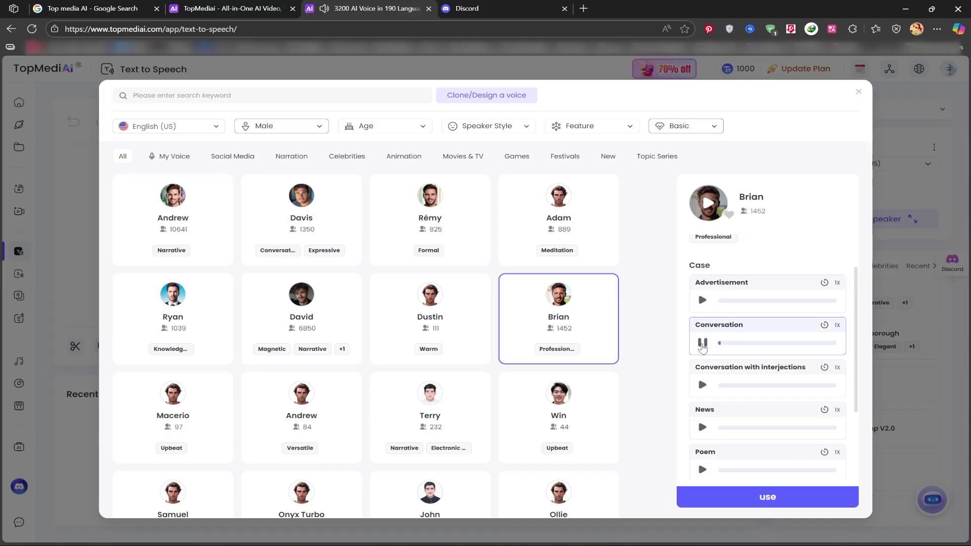
left_click(702, 343)
scroll(706, 372, "down", 1)
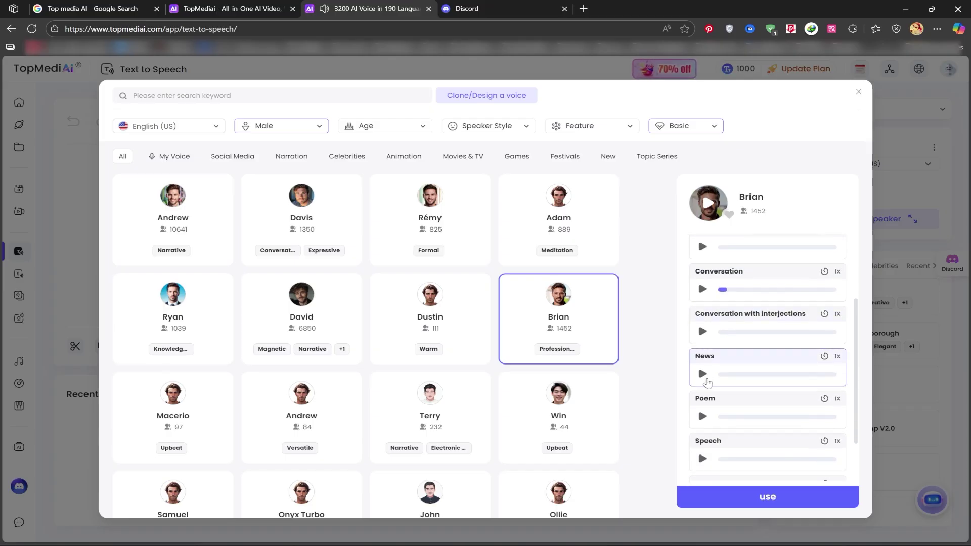
left_click(702, 417)
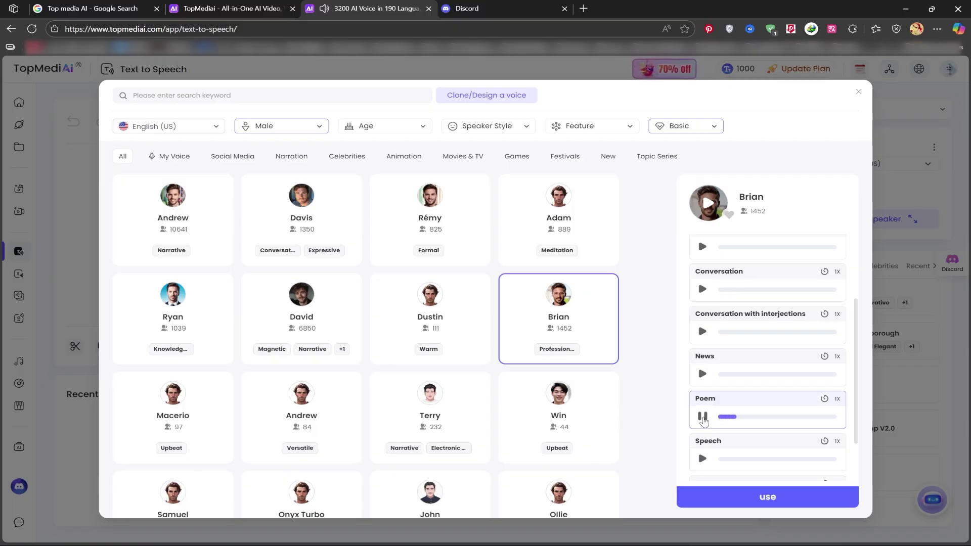
left_click(702, 418)
scroll(751, 329, "up", 2)
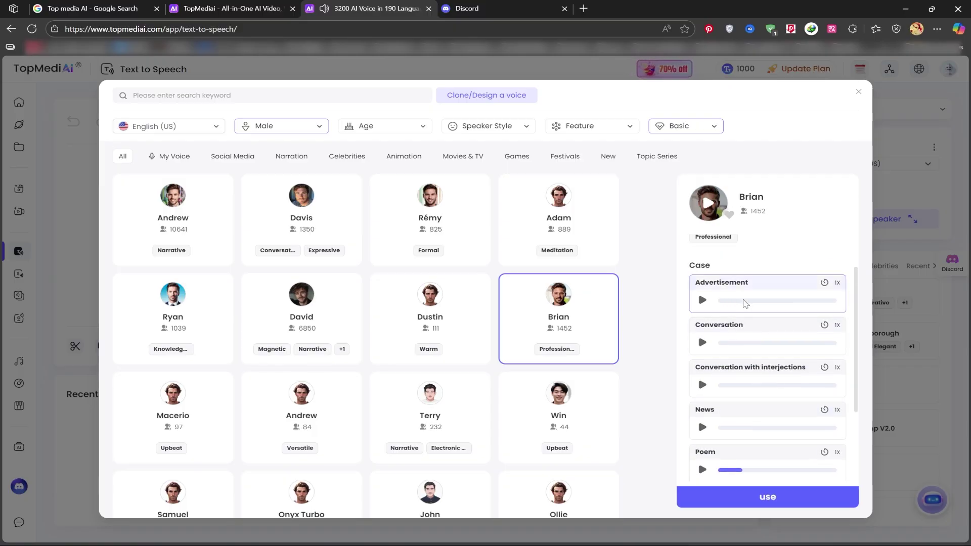
left_click(760, 497)
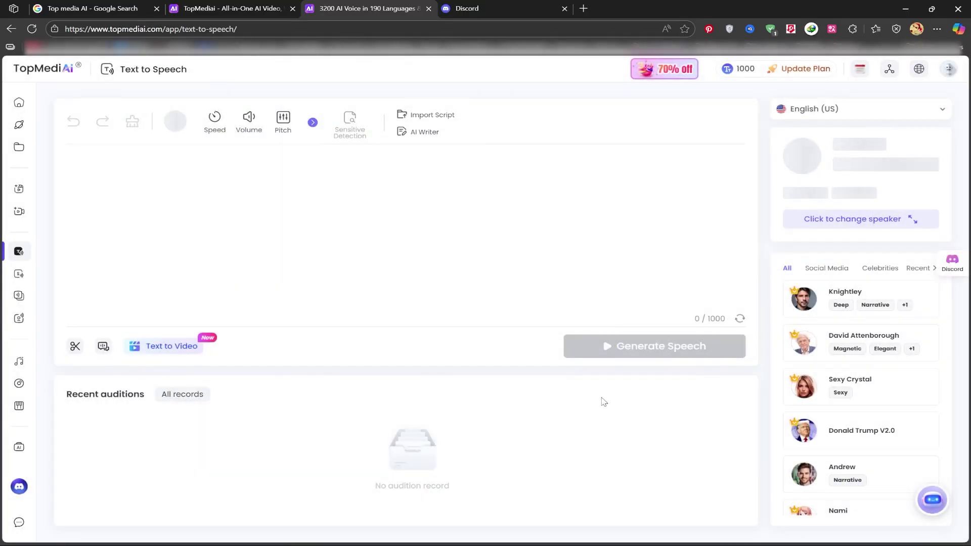
left_click(250, 80)
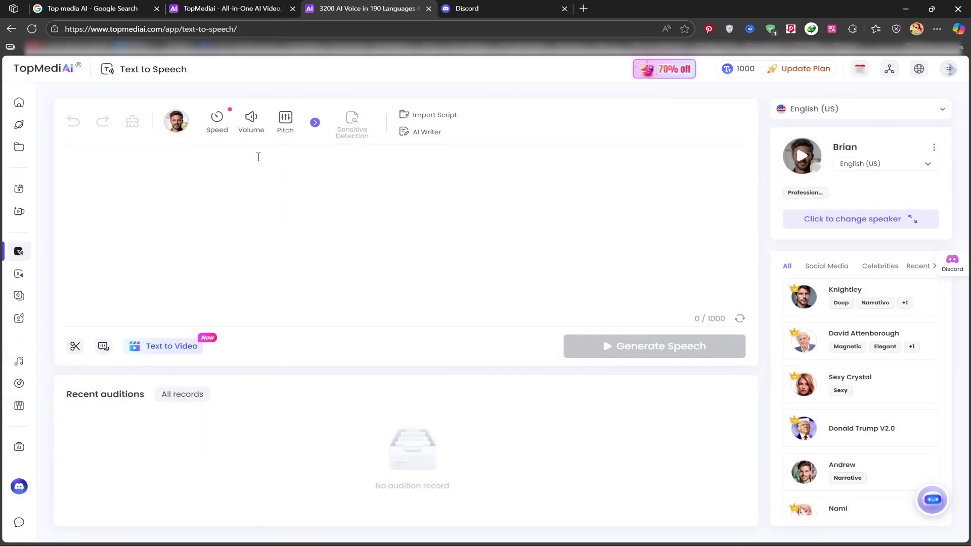
Step: Browse voice languages without changes, then start a script import with English as the language
left_click(176, 121)
left_click(213, 130)
scroll(203, 223, "down", 5)
scroll(220, 244, "down", 5)
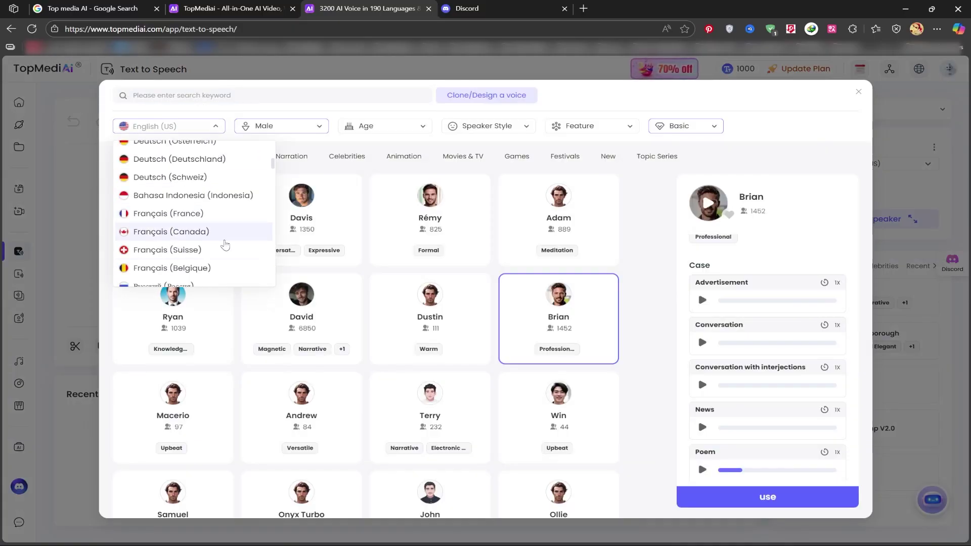
scroll(206, 231, "down", 3)
key("Escape")
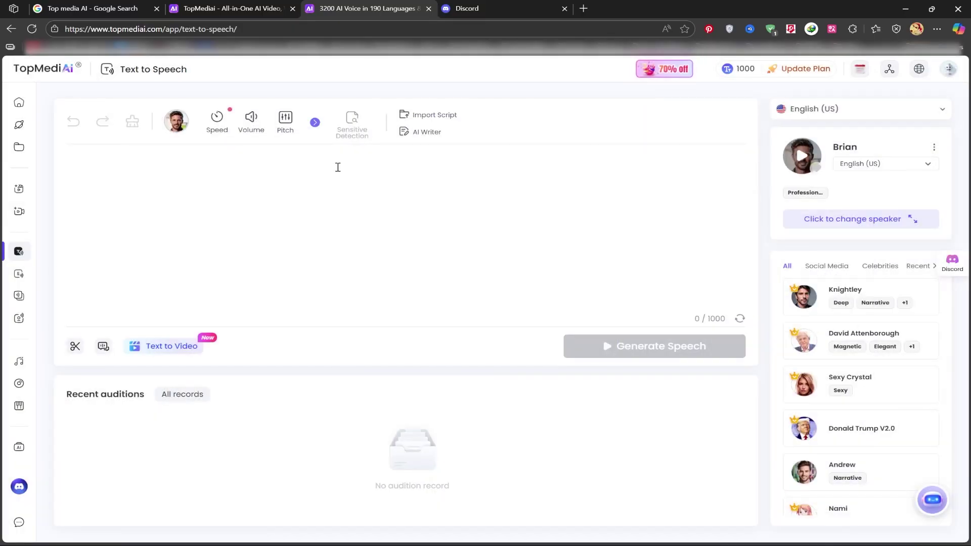
left_click(451, 115)
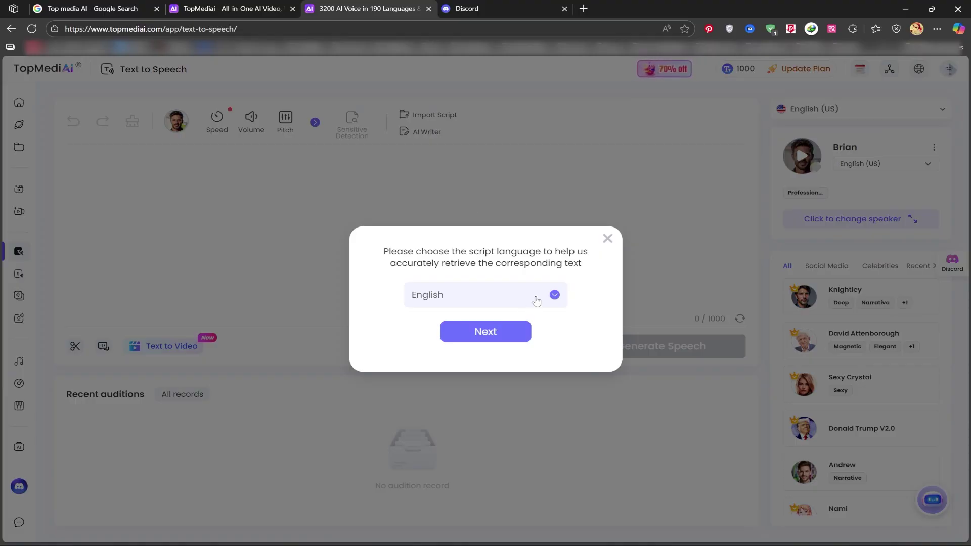
left_click(489, 331)
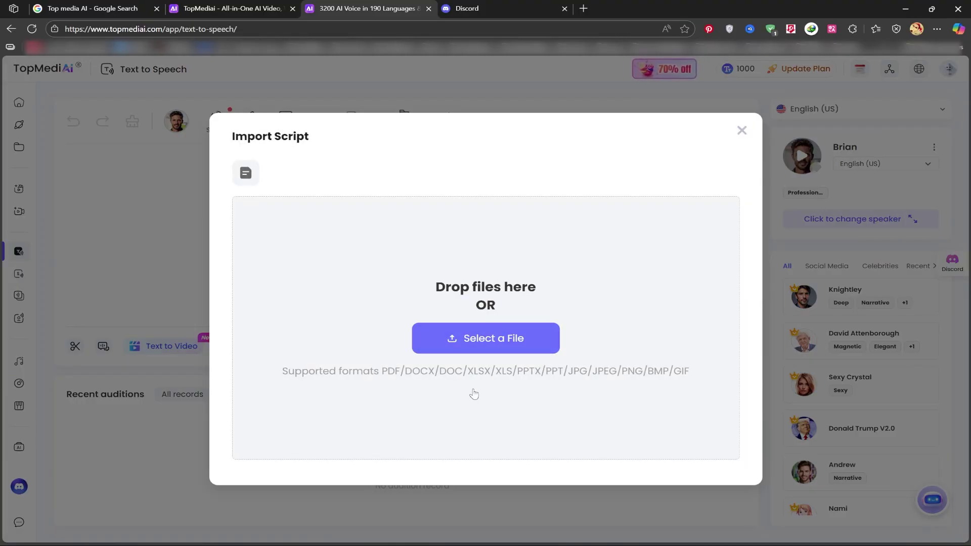
Step: Close the import window, respell TopMediai as 'Top Medi ai', and generate Brian's narration
left_click(742, 131)
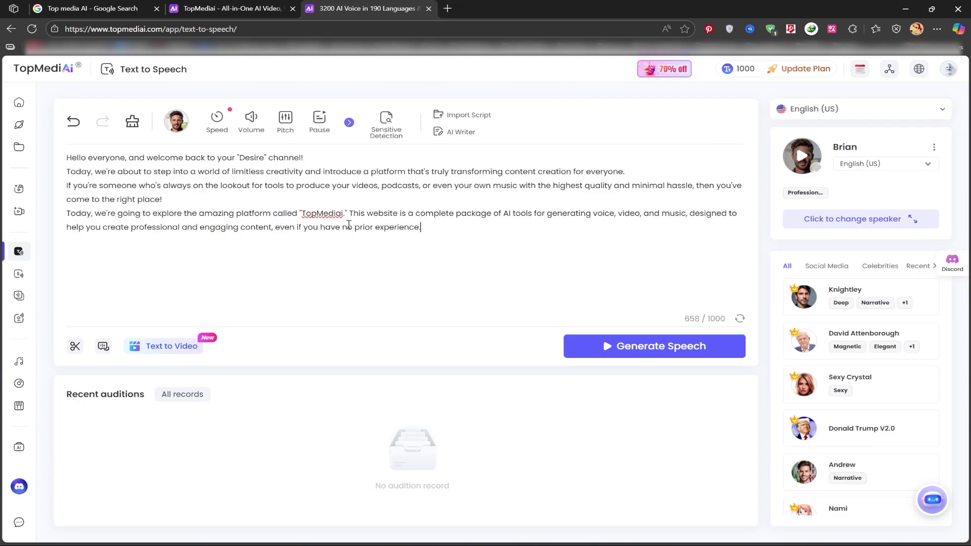
left_click(319, 214)
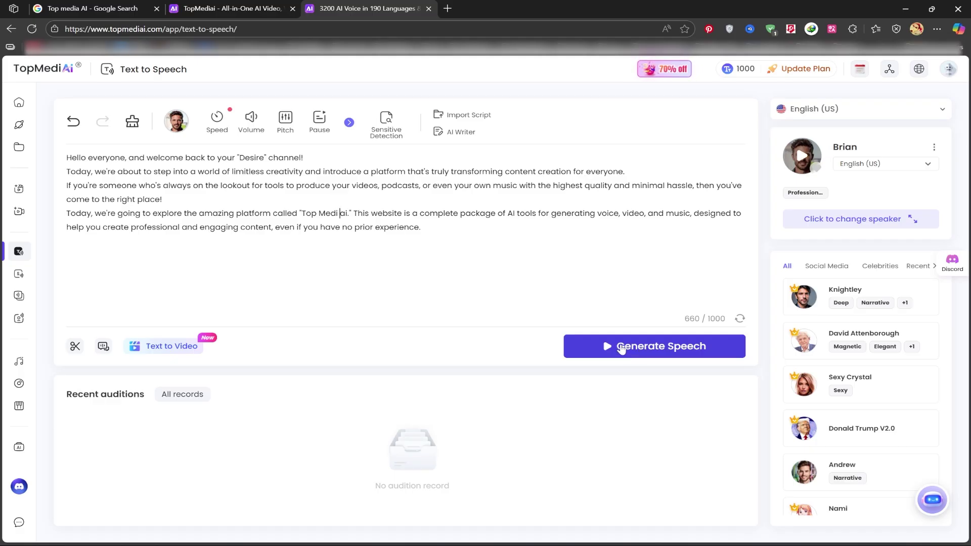
left_click(620, 348)
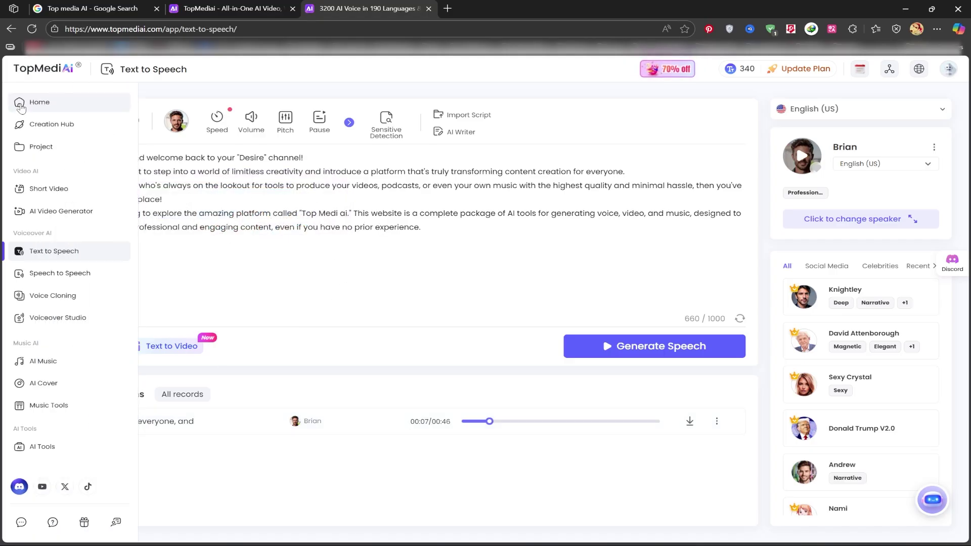
mouse_move(18, 211)
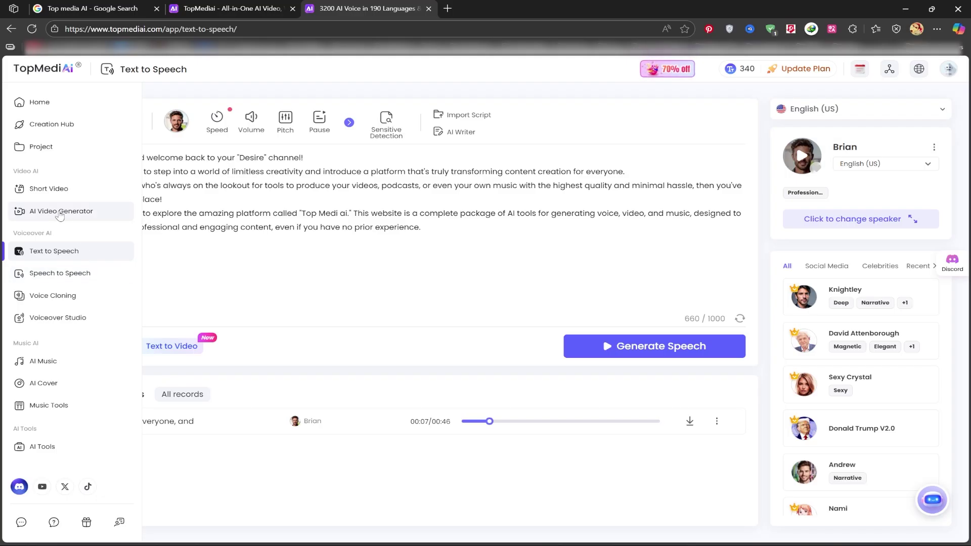
Step: Open the AI Video Generator, try Topix Video 1.0, then settle on Google Veo 3
left_click(61, 216)
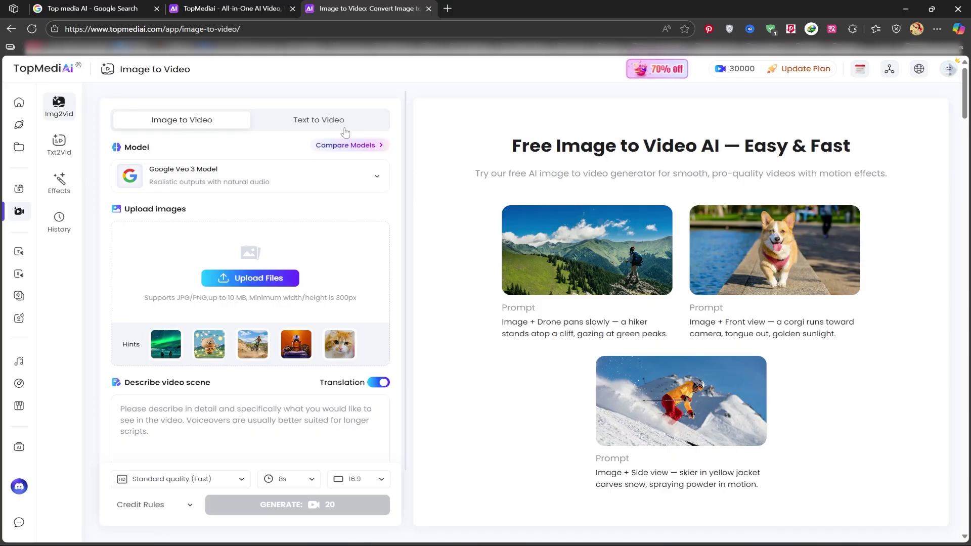
left_click(365, 179)
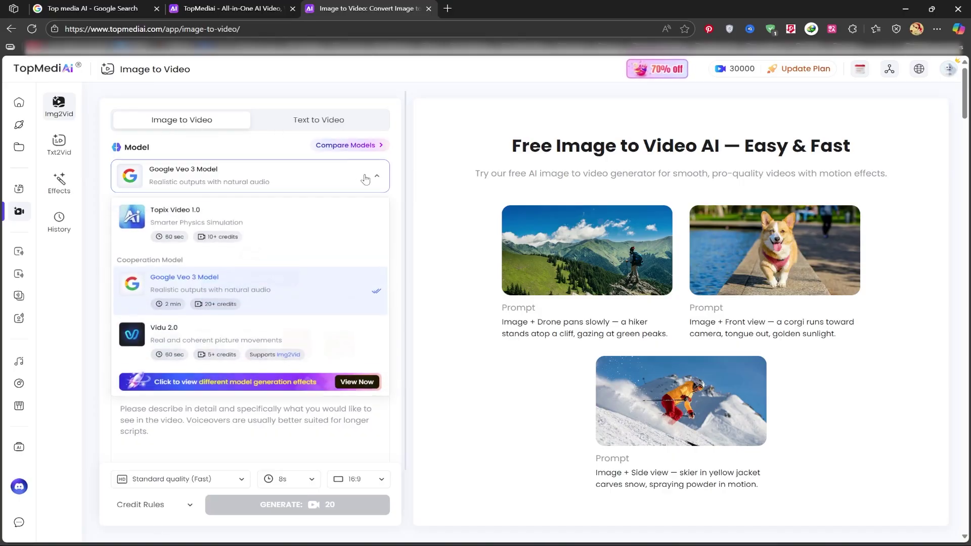
left_click(256, 228)
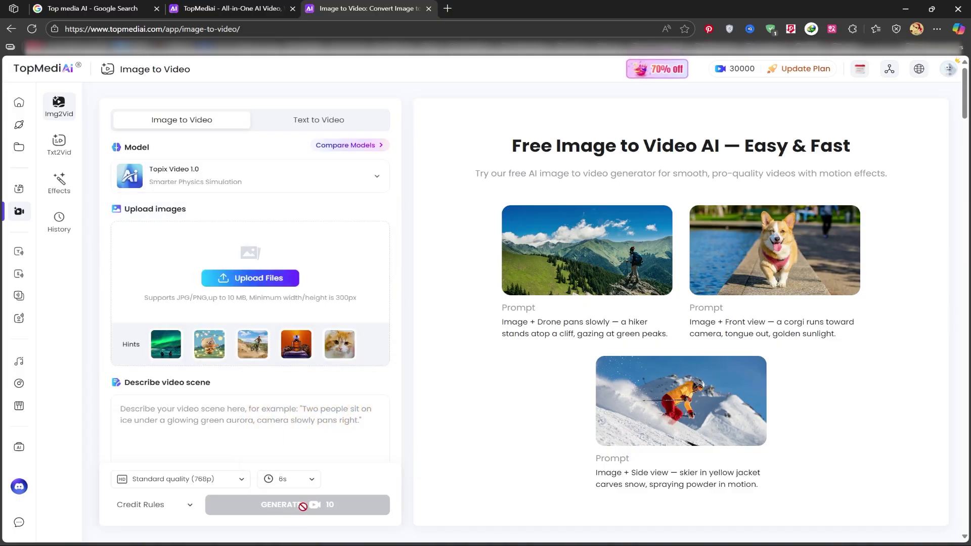
left_click(340, 180)
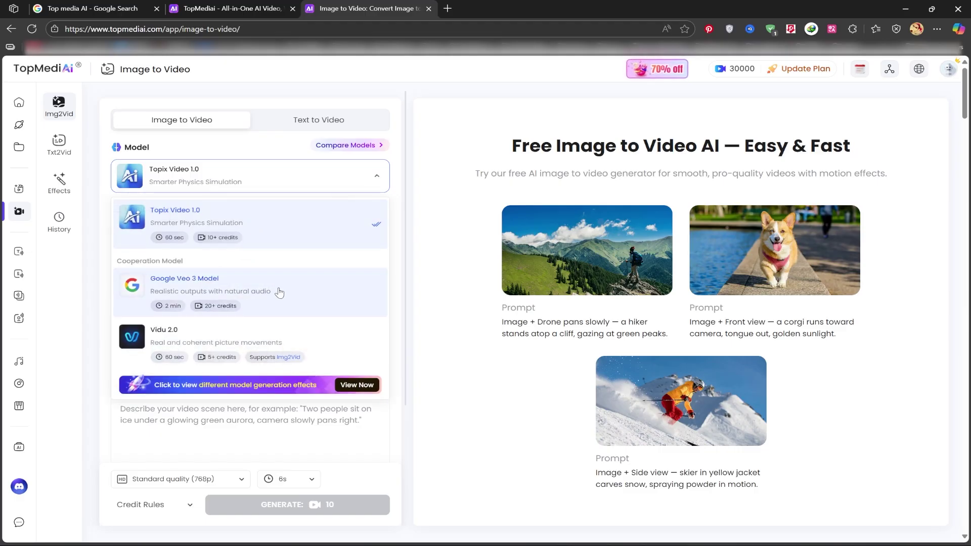
left_click(279, 293)
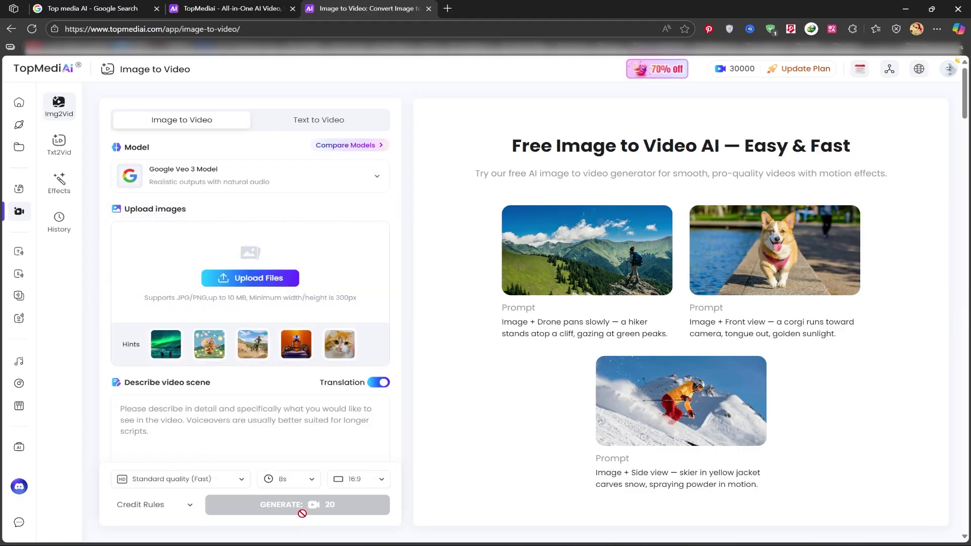
left_click_drag(295, 344, 266, 243)
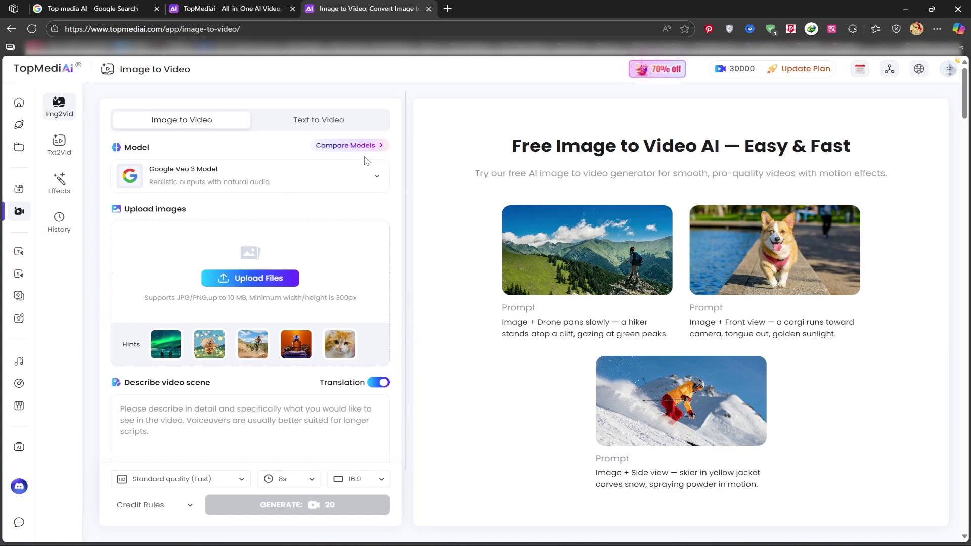
Step: Open Compare Models and play the Google Veo3 example clips with sound
left_click(339, 148)
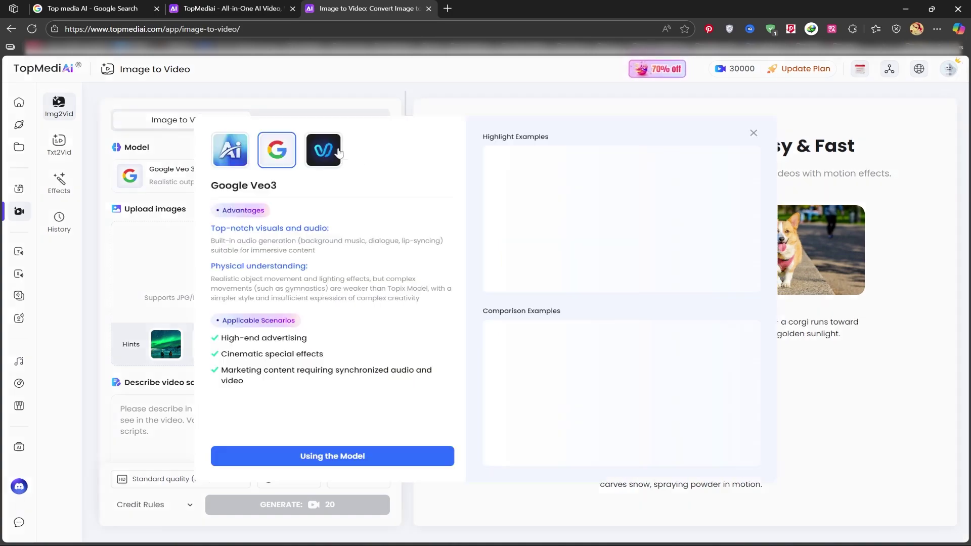
left_click(236, 156)
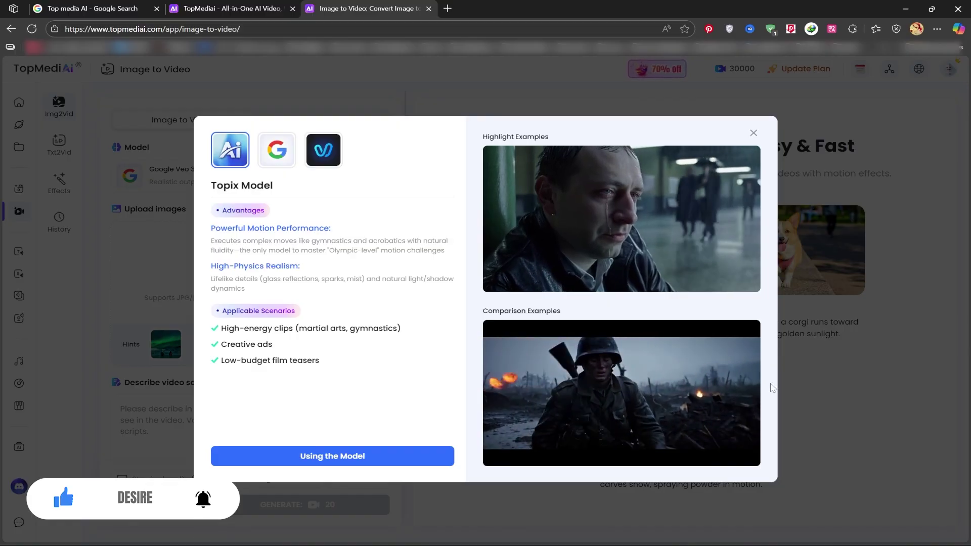
mouse_move(620, 393)
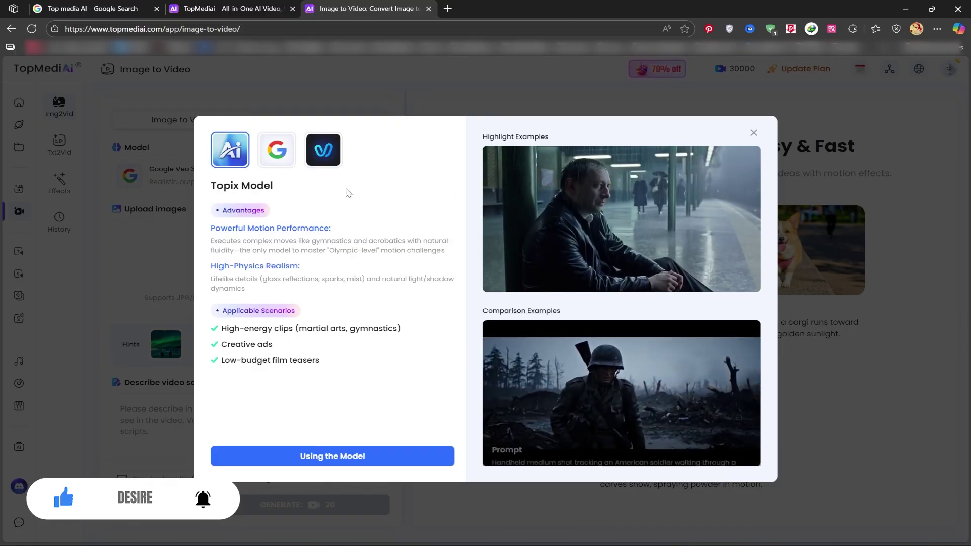
left_click(275, 152)
mouse_move(621, 218)
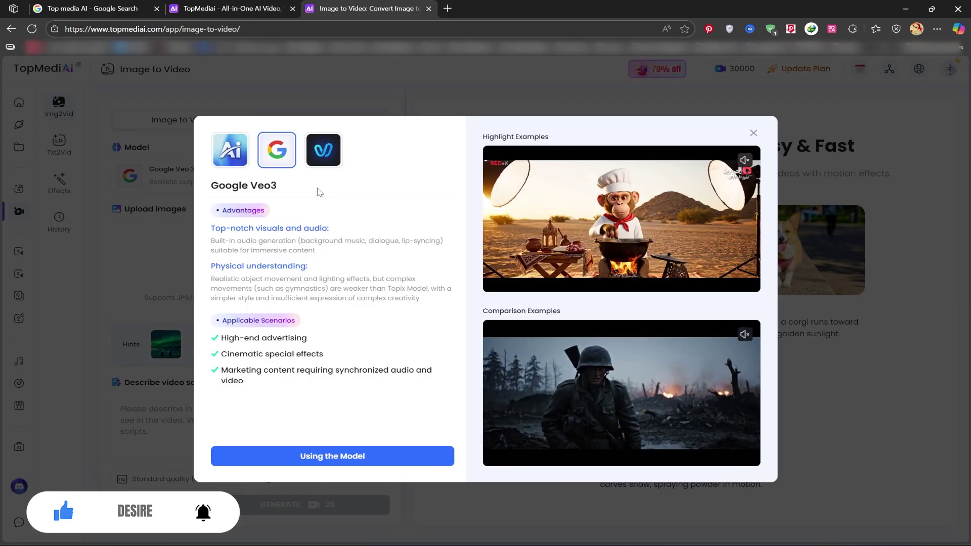
left_click(744, 161)
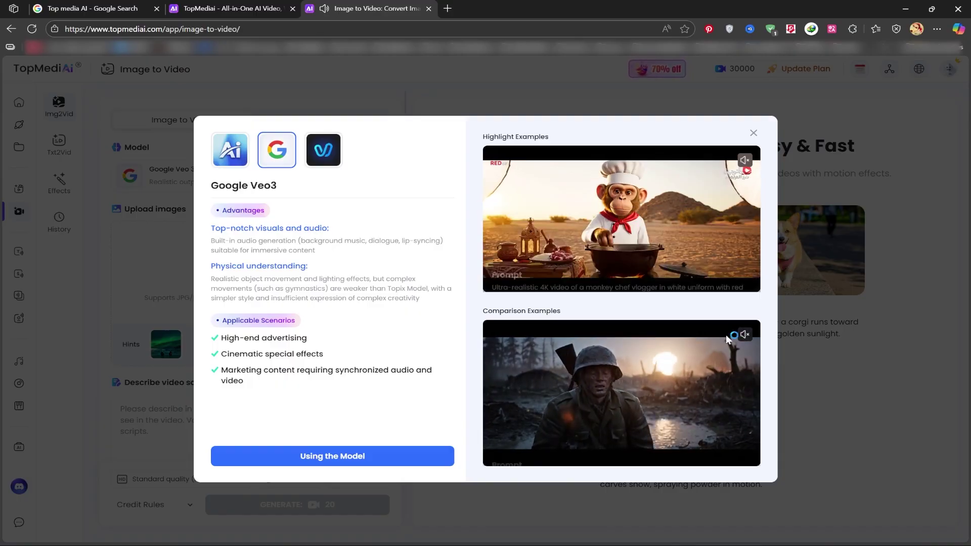
left_click(744, 335)
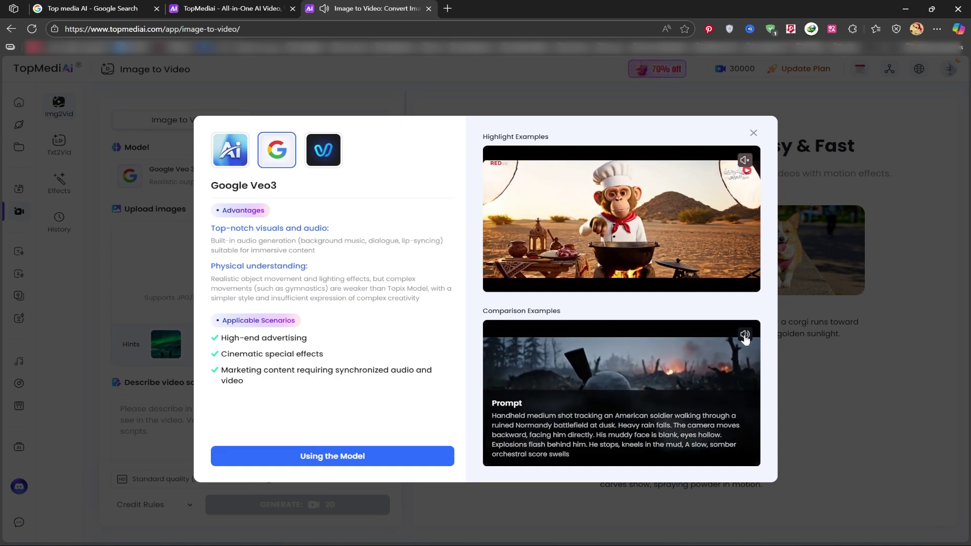
left_click(744, 334)
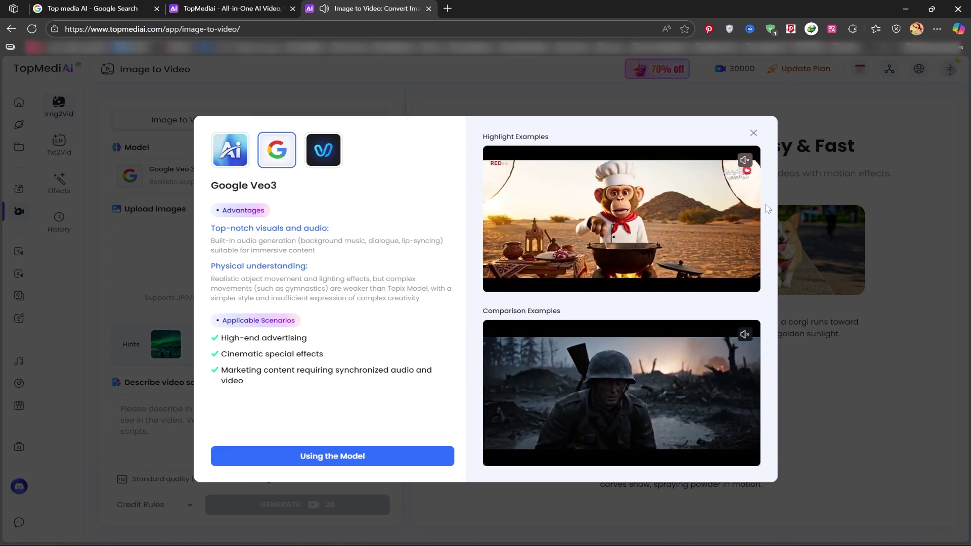
Step: Play and mute the Vidu example clips, then close the comparison
left_click(323, 149)
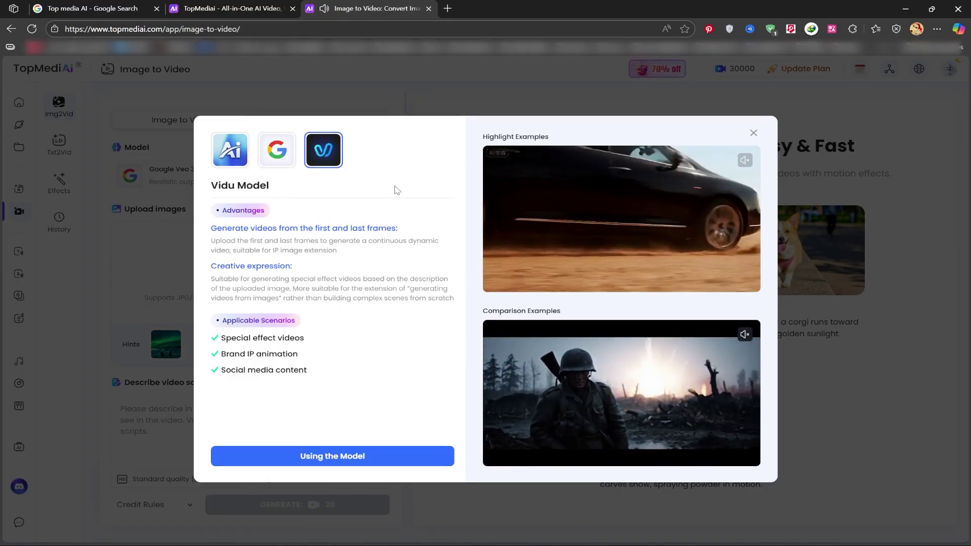
left_click(744, 160)
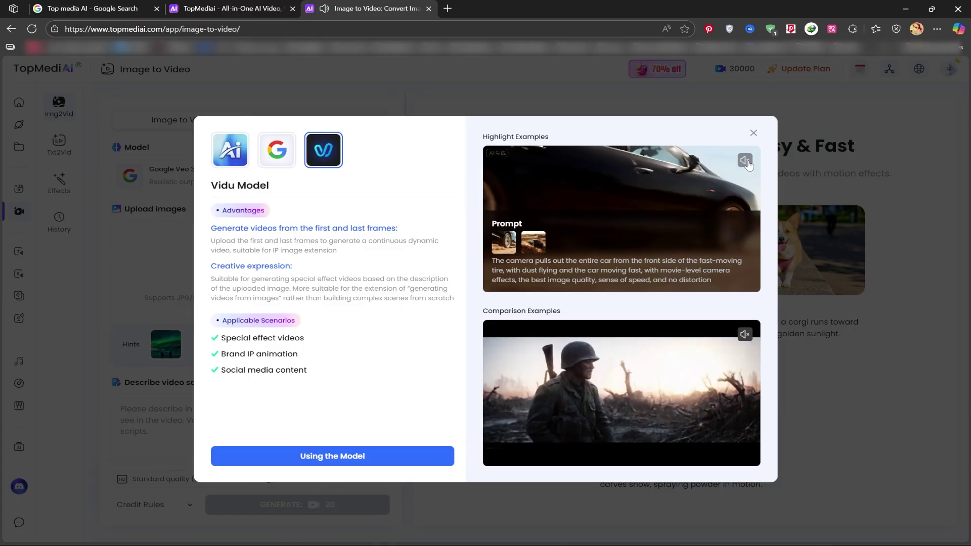
left_click(746, 335)
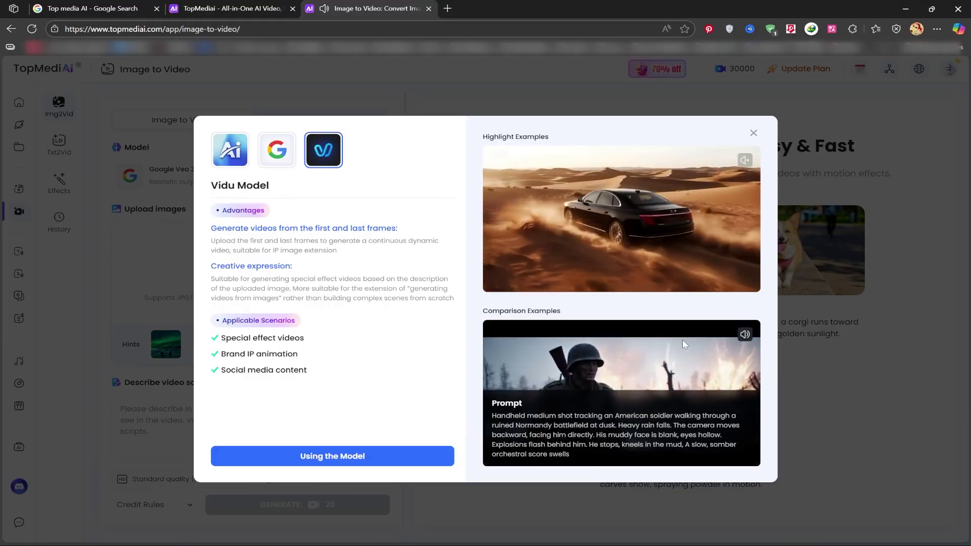
left_click(745, 335)
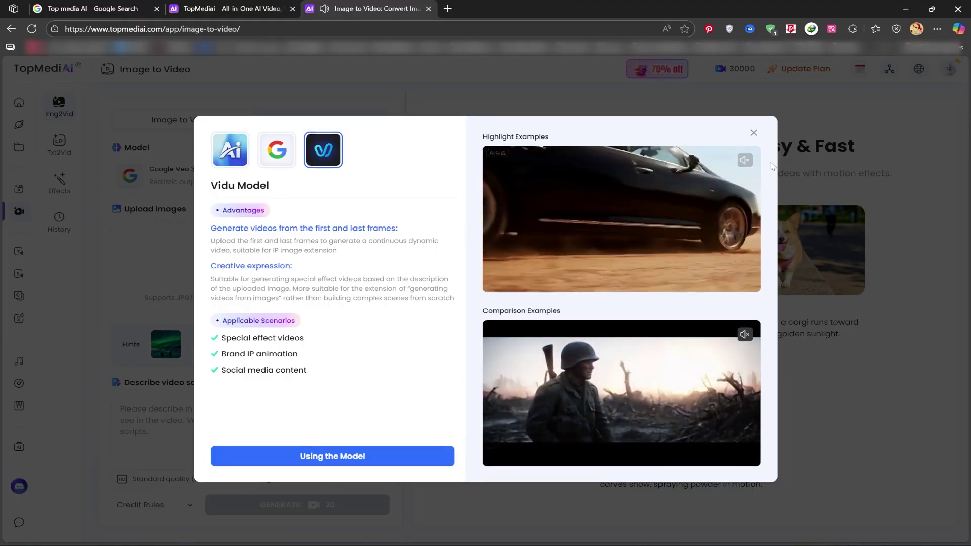
left_click(754, 133)
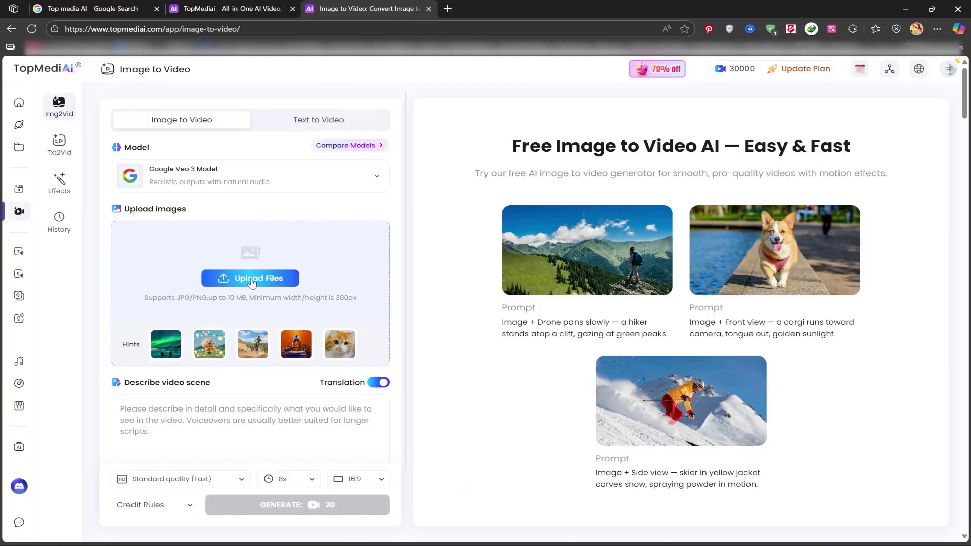
Step: Upload the perfume bottle picture 01.png as the source image
left_click(269, 284)
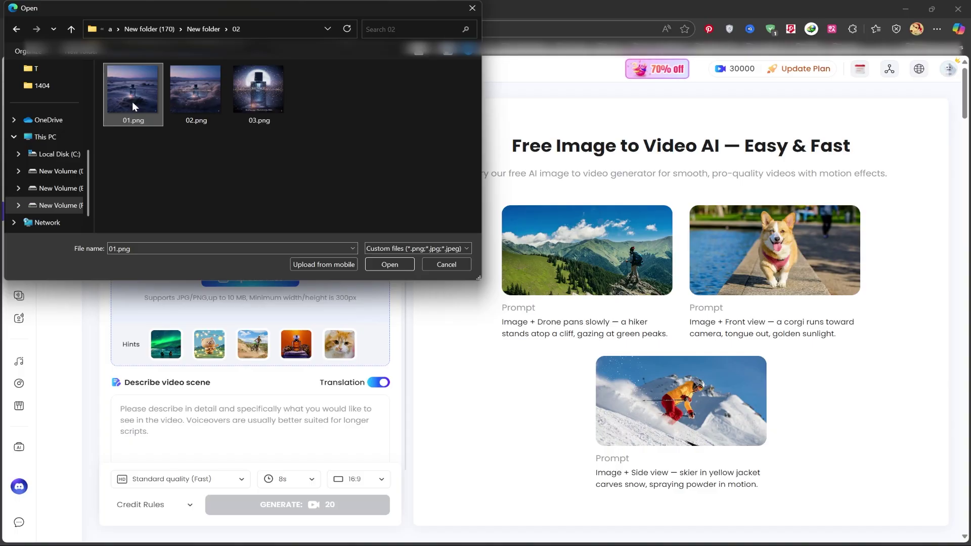
double_click(133, 102)
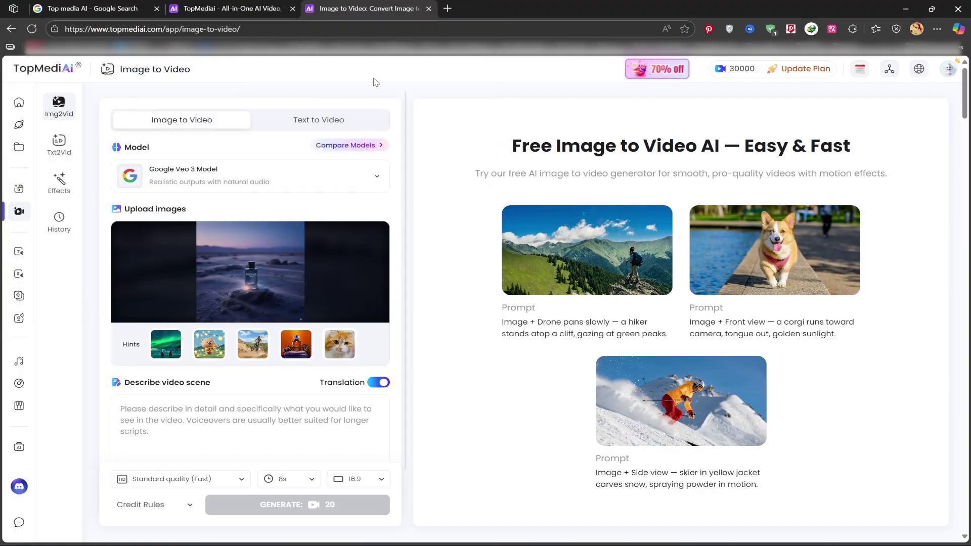
Step: Search Google for chatgpt and open the ChatGPT result in a new tab
left_click(107, 6)
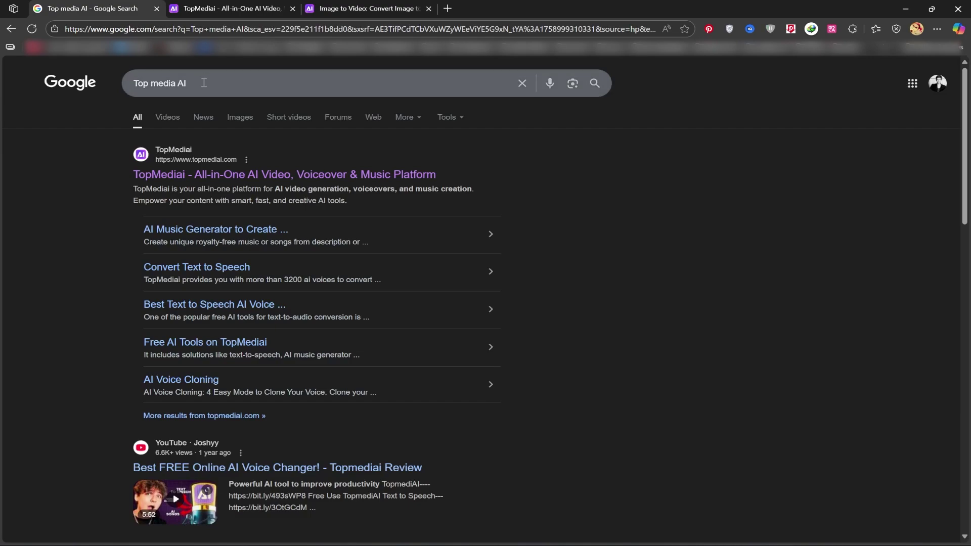
left_click_drag(188, 83, 114, 87)
type("ch")
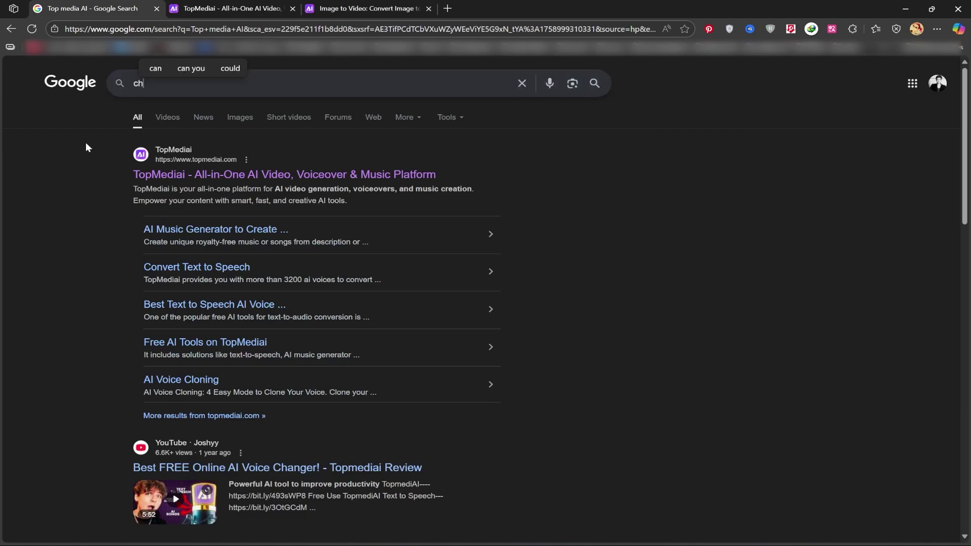
type("a")
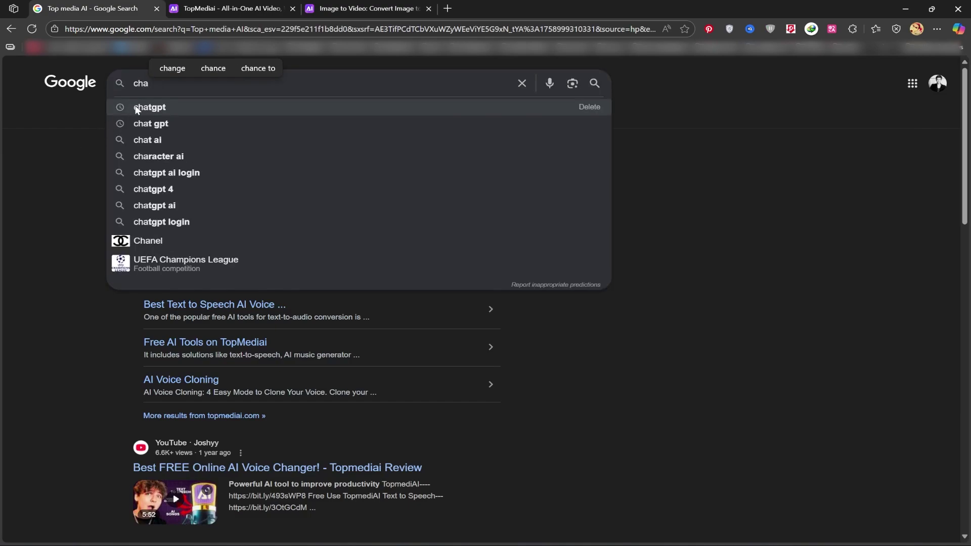
left_click(135, 107)
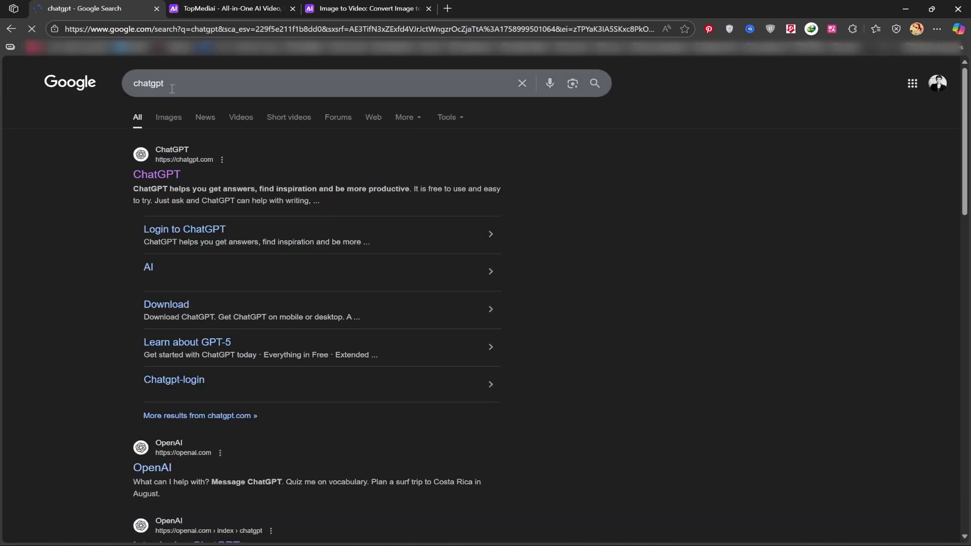
middle_click(156, 175)
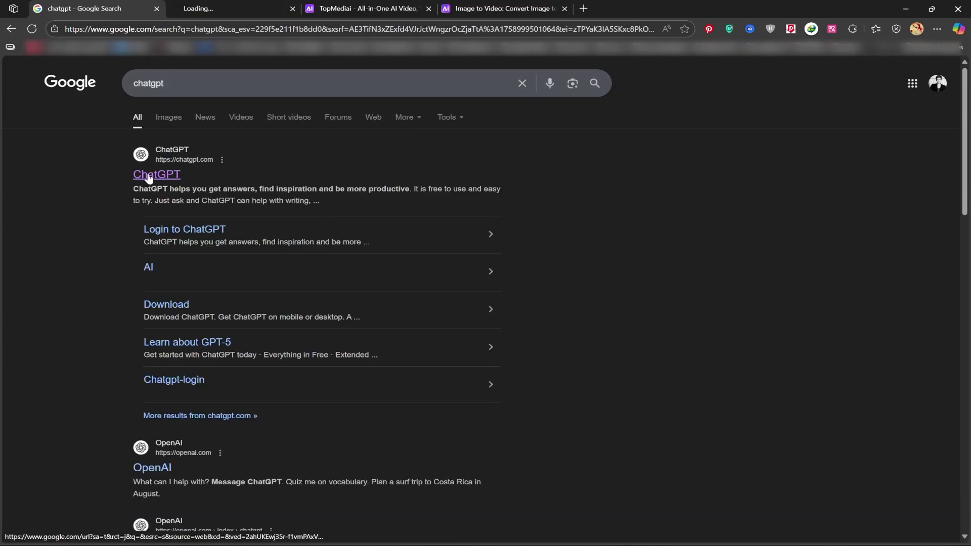
left_click(208, 13)
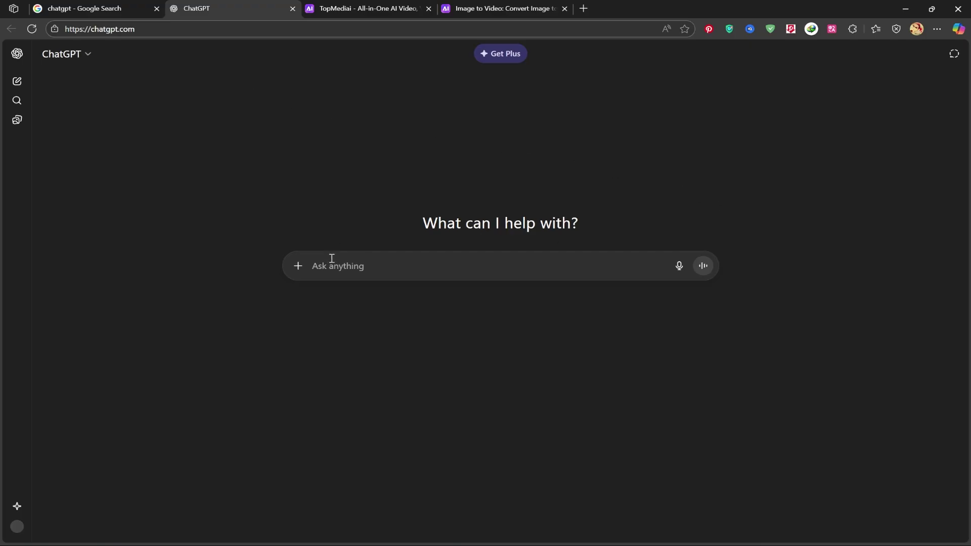
type("I want to give me")
Step: Ask ChatGPT for a Dior Sauvage promo video prompt and copy the returned paragraph
key("BackSpace")
type("y image")
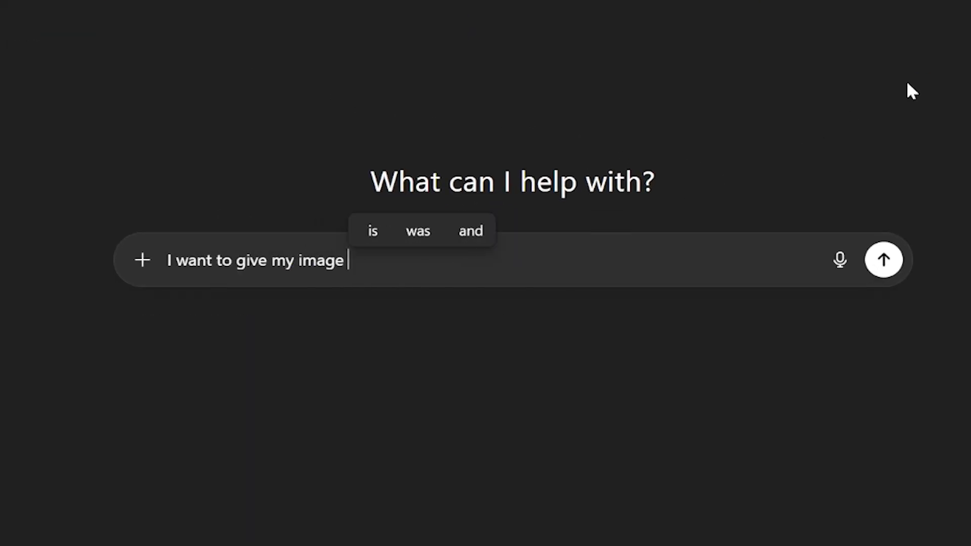
type(" to the i")
key("BackSpace")
type("video generation AI")
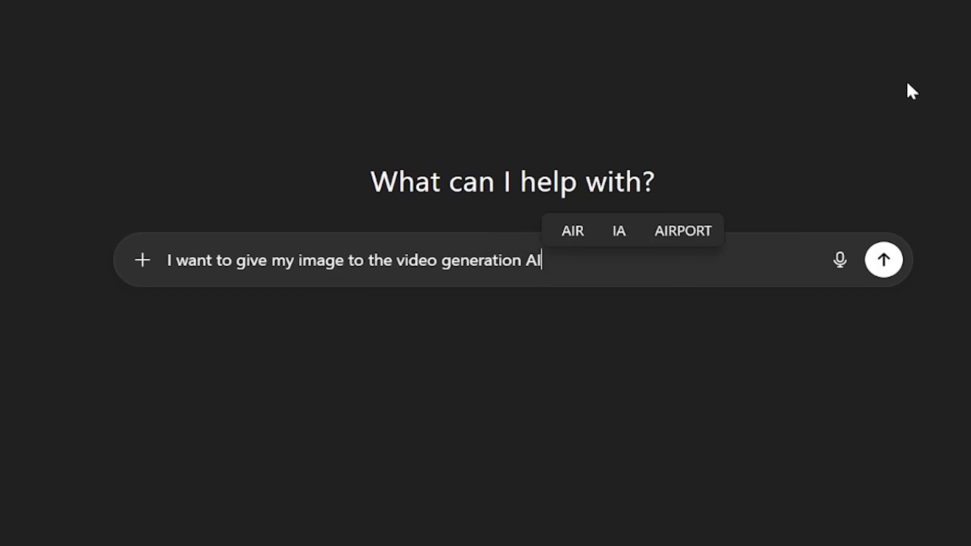
type(" , give me a prompt to turn the image intothe ")
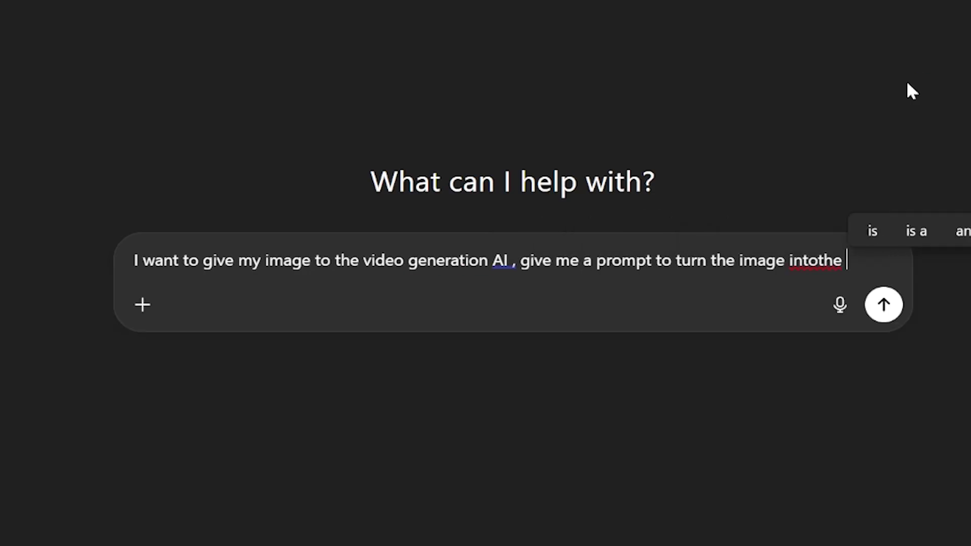
key("BackSpace")
key("BackSpace")
key("BackSpace")
key("BackSpace")
key("BackSpace")
key("BackSpace")
key("BackSpace")
key("BackSpace")
type("of my perfume bottle , wi")
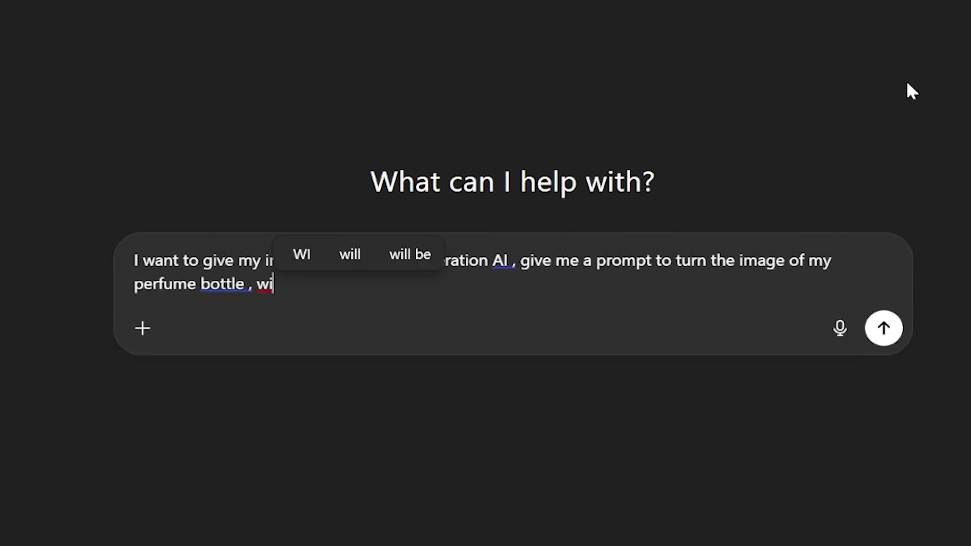
key("BackSpace")
type("hich is Dior savage , into ")
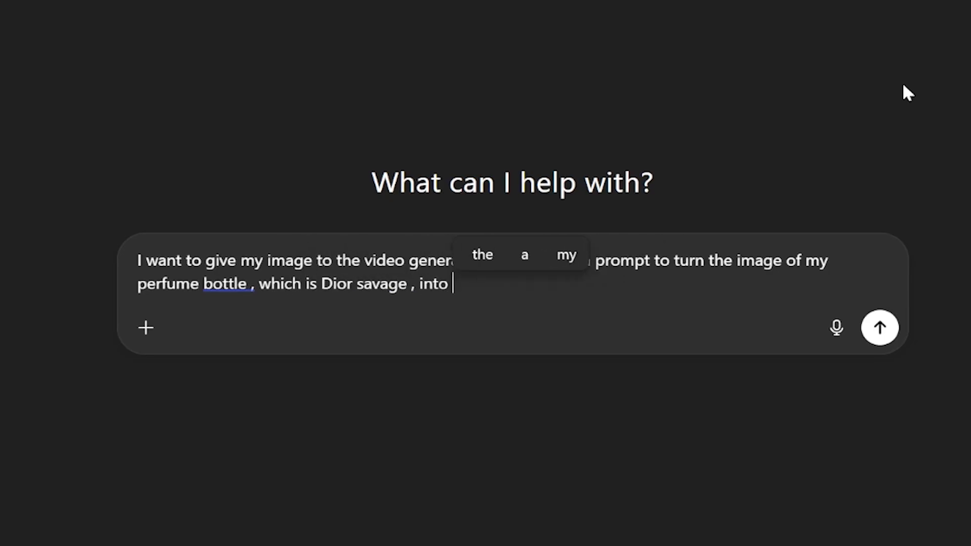
type("a promotional clip")
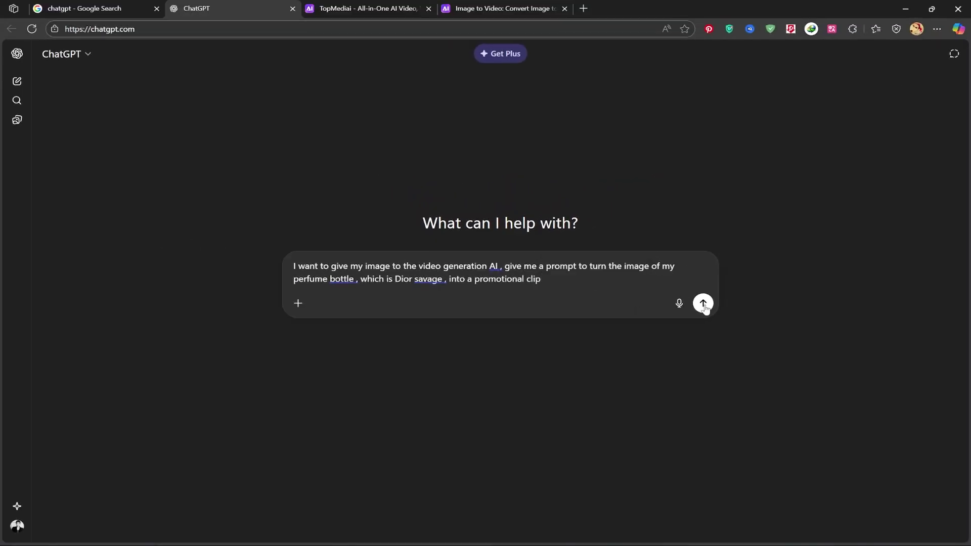
left_click(702, 304)
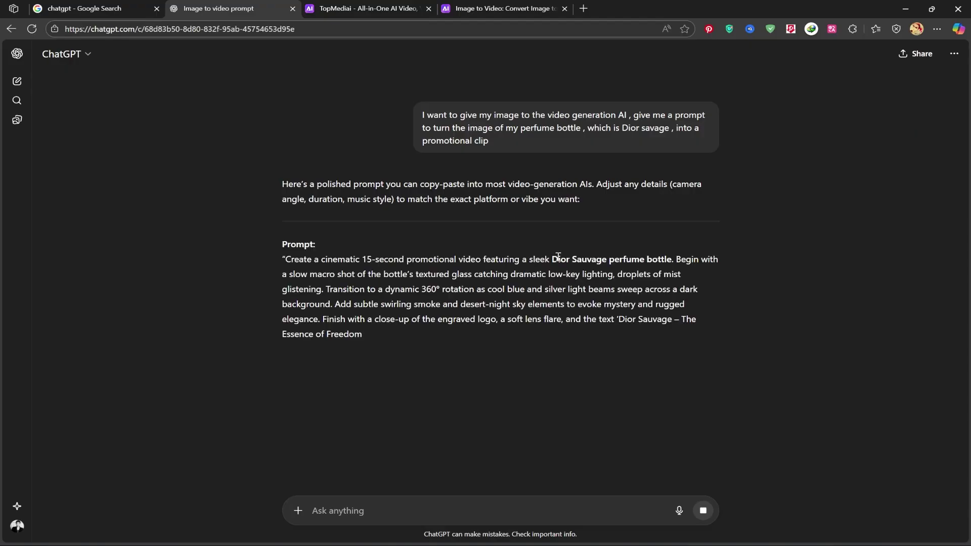
left_click_drag(286, 260, 581, 349)
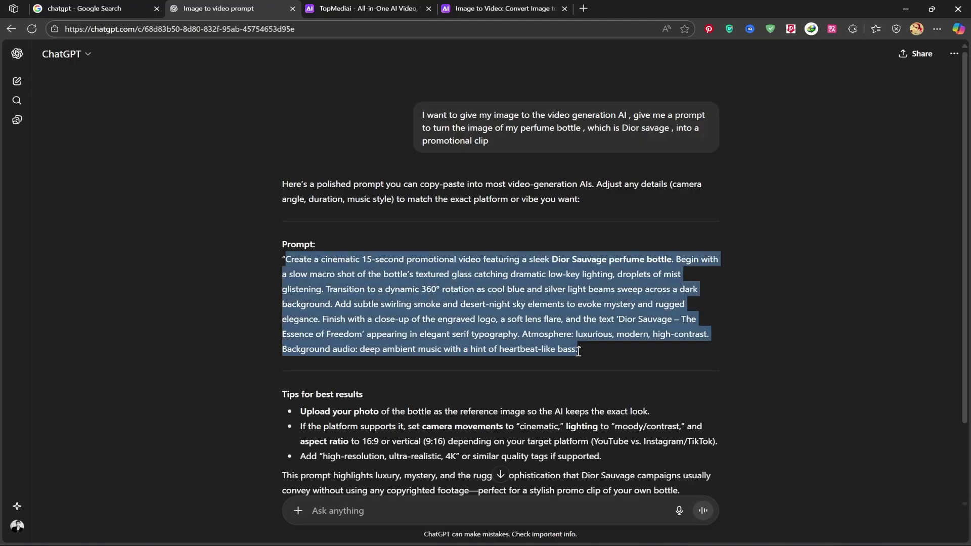
left_click(504, 8)
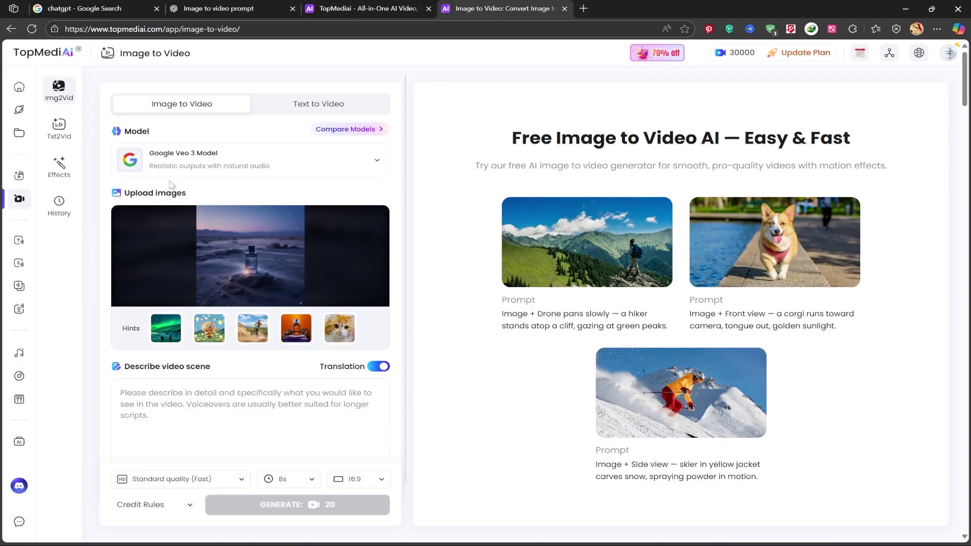
scroll(199, 155, "down", 1)
Step: Paste the Sauvage prompt, choose Professional 768p quality at 16:9, and generate
right_click(185, 361)
left_click(239, 237)
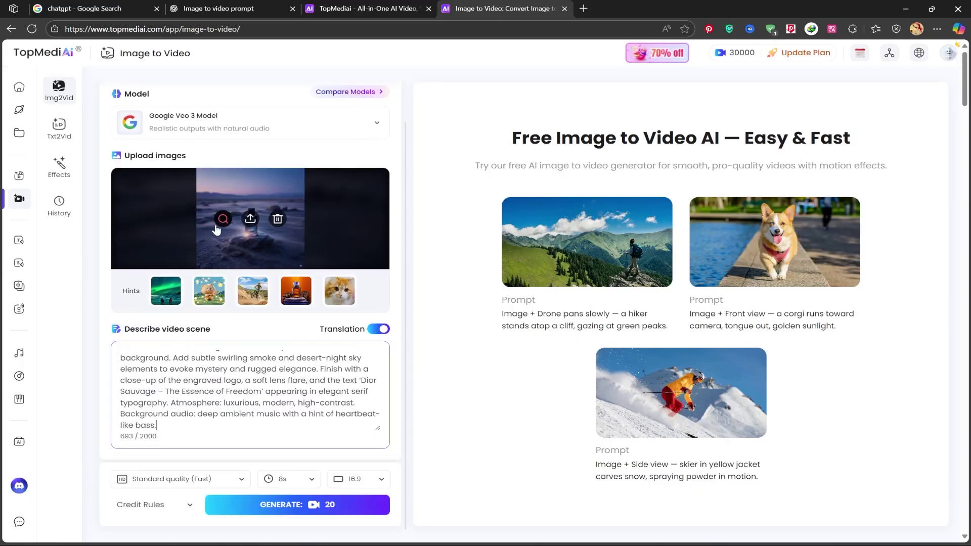
scroll(243, 386, "up", 3)
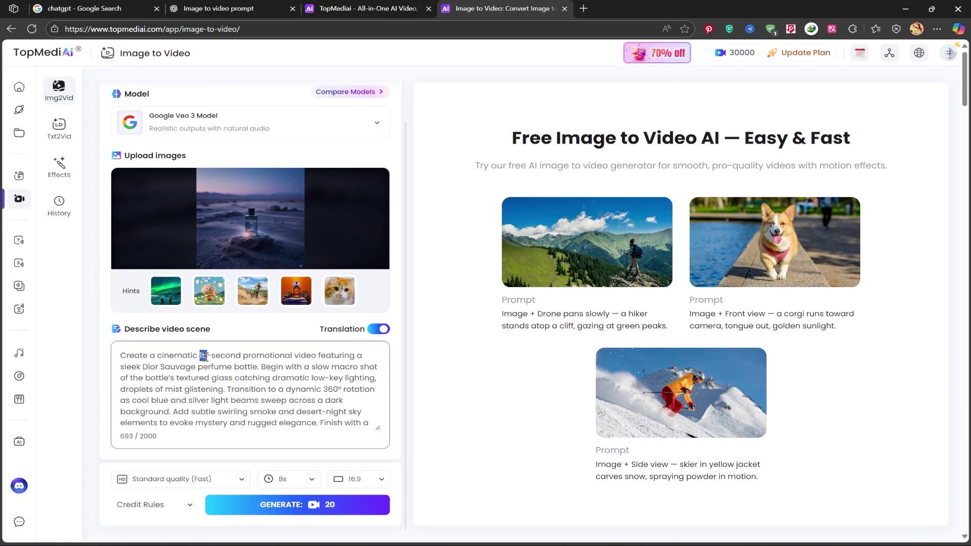
type("8")
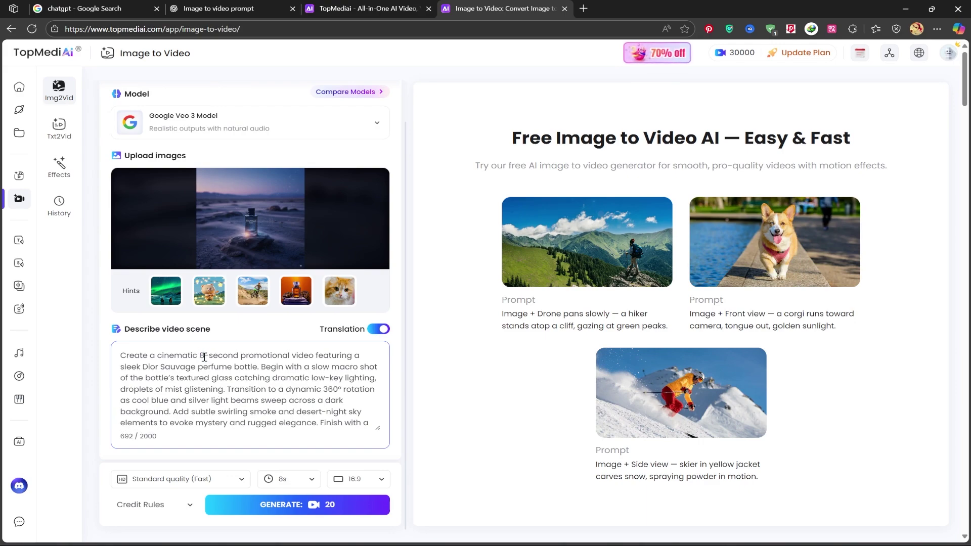
scroll(264, 373, "down", 2)
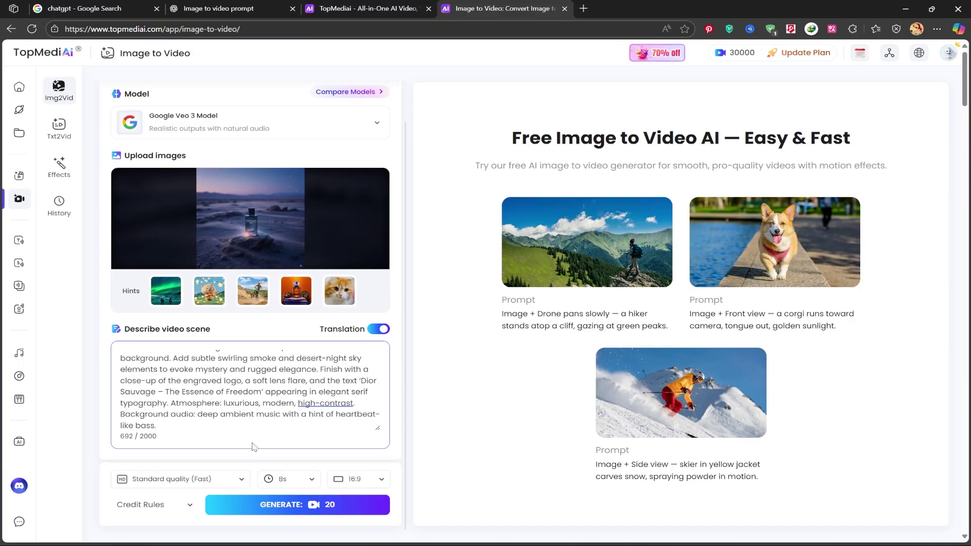
left_click(231, 479)
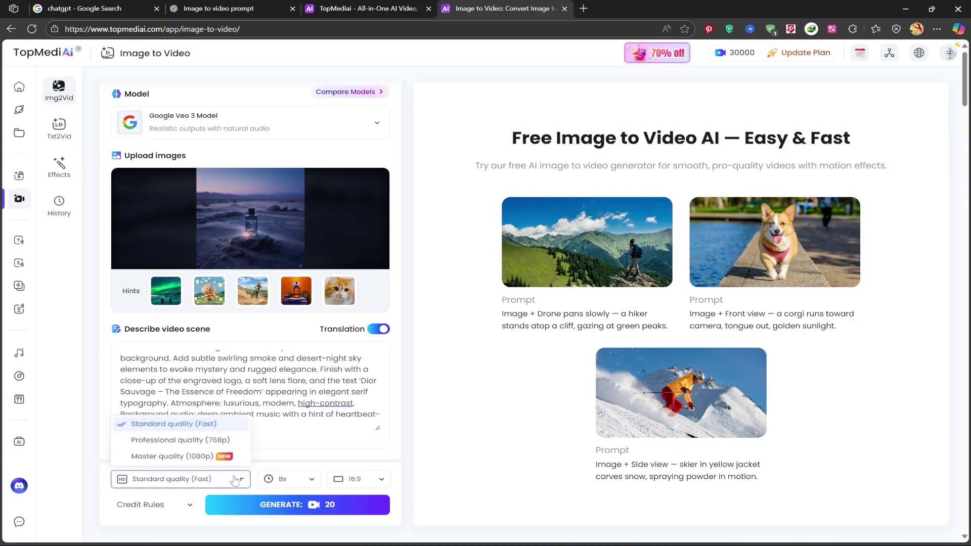
left_click(185, 439)
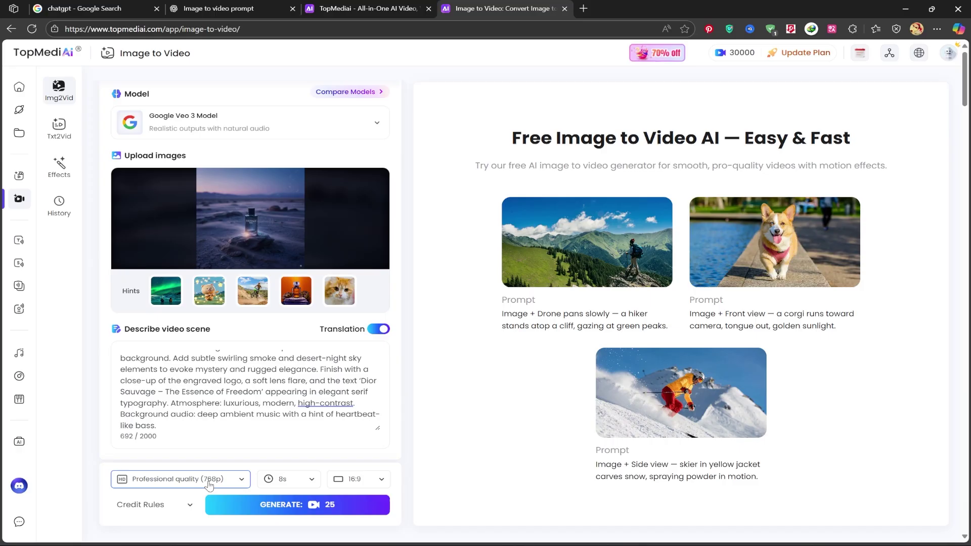
left_click(357, 478)
left_click(355, 440)
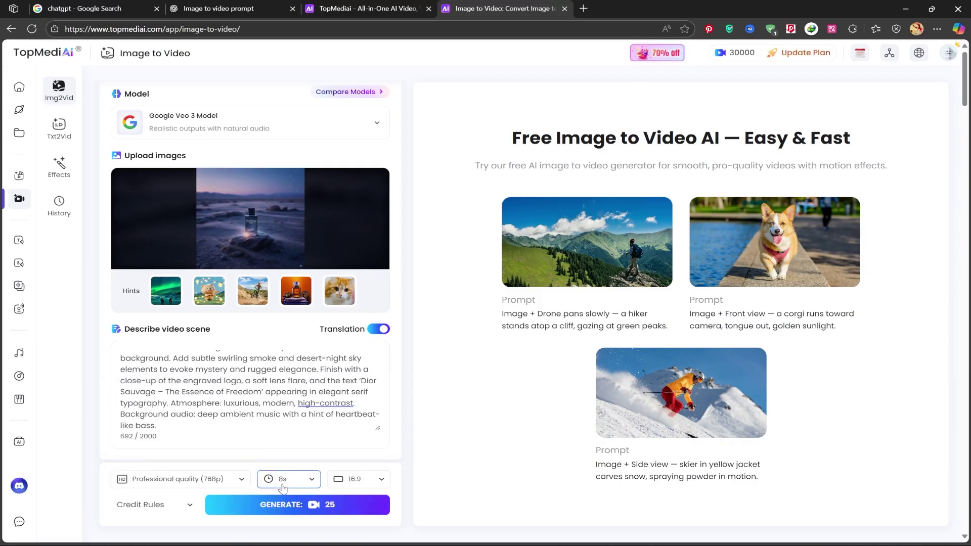
left_click(339, 504)
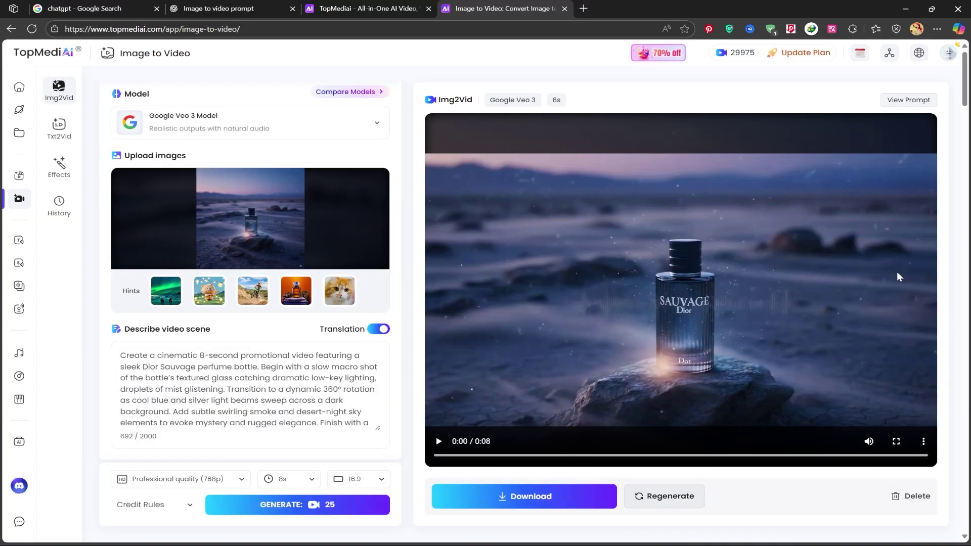
Step: Play the Dior Sauvage clip full screen through to its closing title
left_click(896, 441)
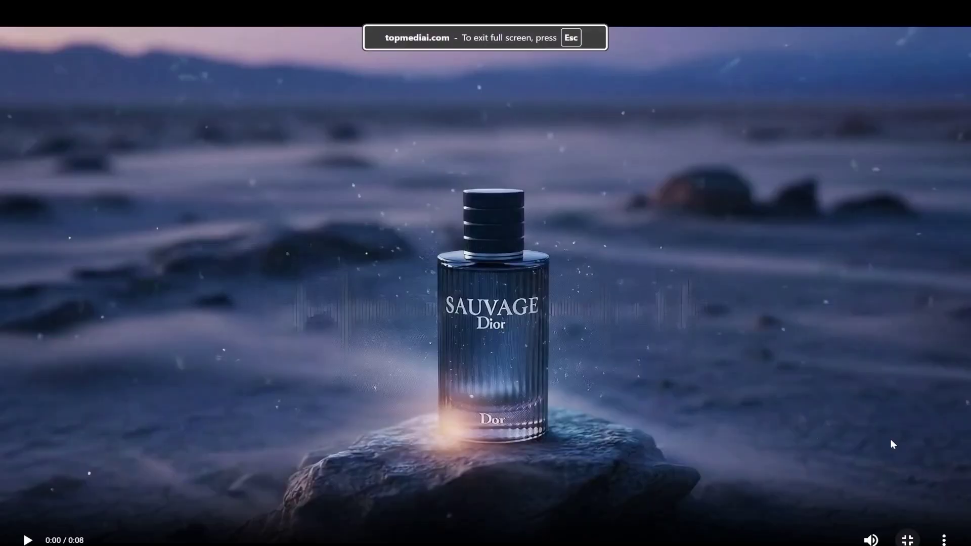
key("space")
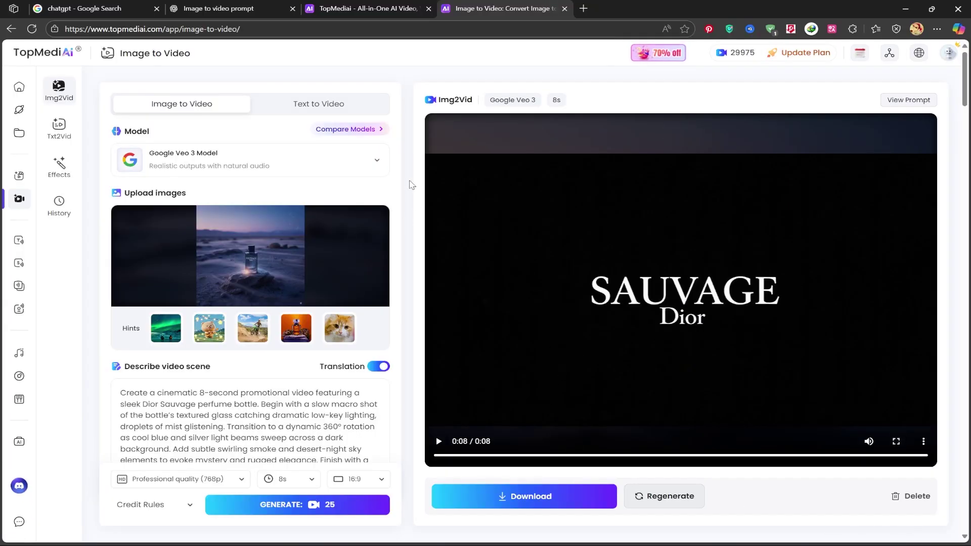
Step: Switch to the Topix Video 1.0 model and enter a 'pan up' camera movement
left_click(364, 162)
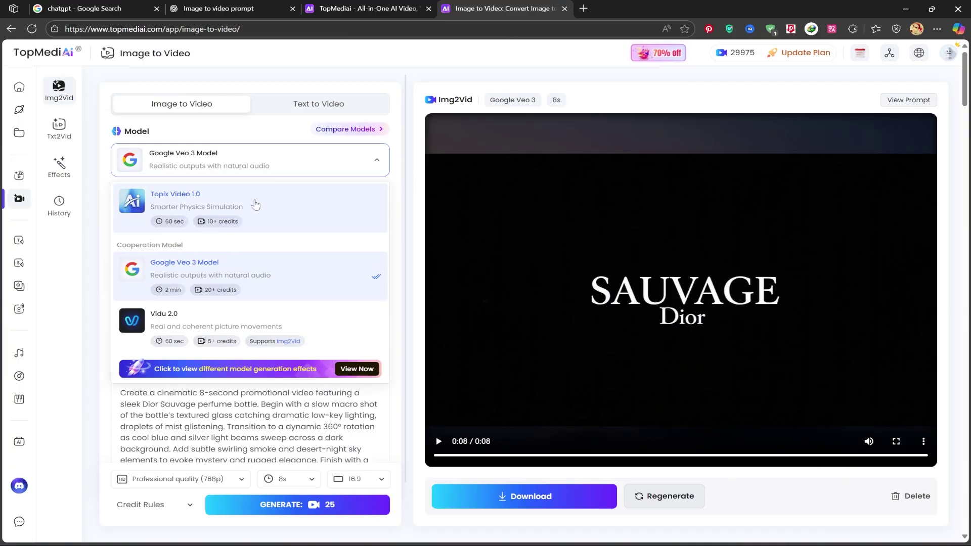
left_click(256, 204)
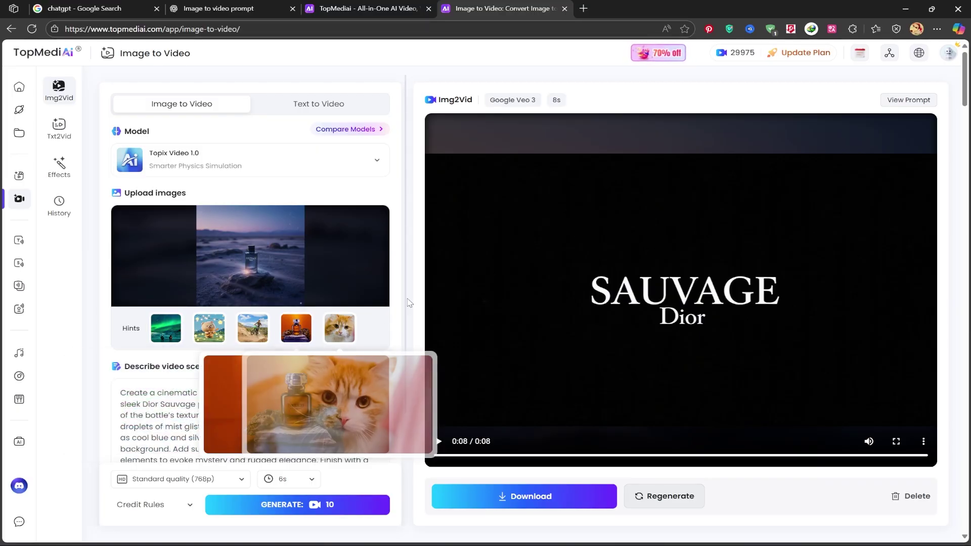
scroll(250, 251, "down", 2)
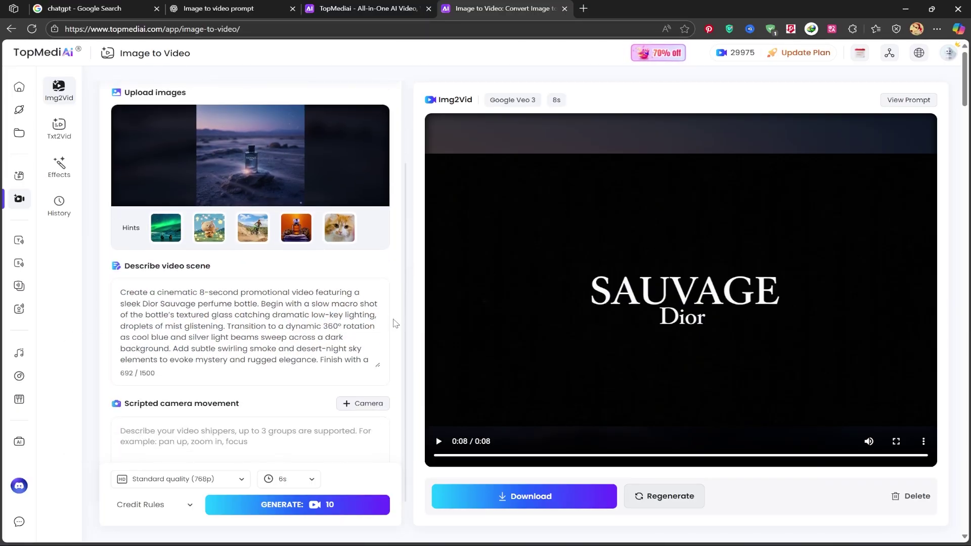
scroll(393, 323, "down", 1)
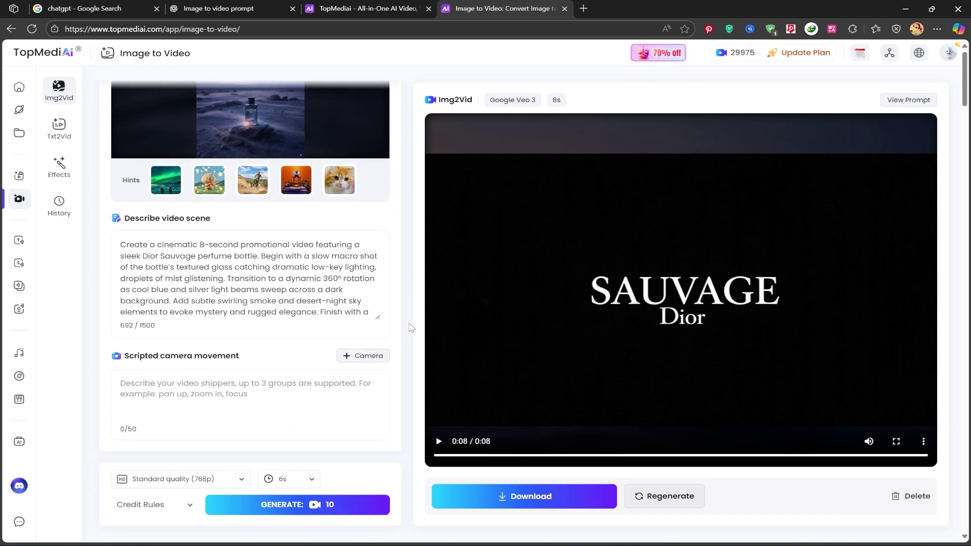
left_click(291, 386)
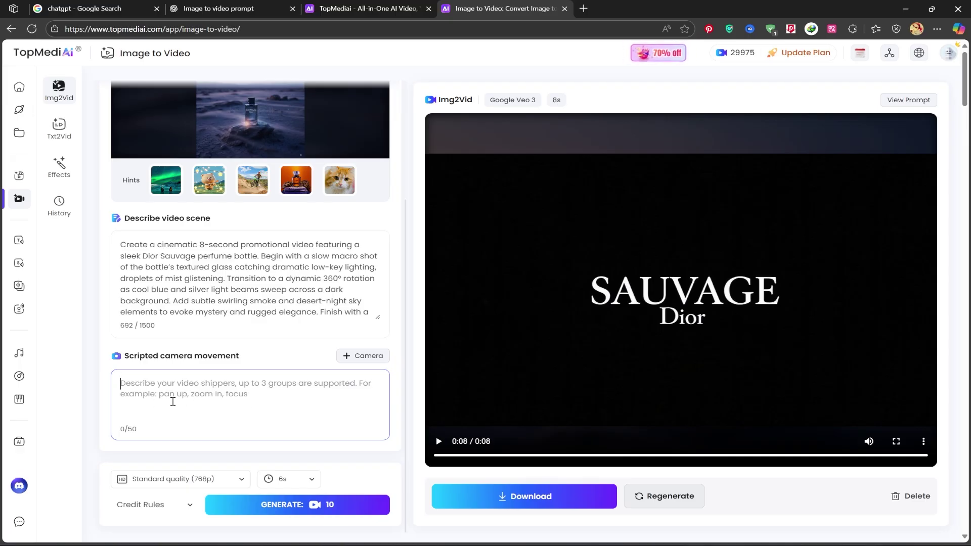
type("pan up")
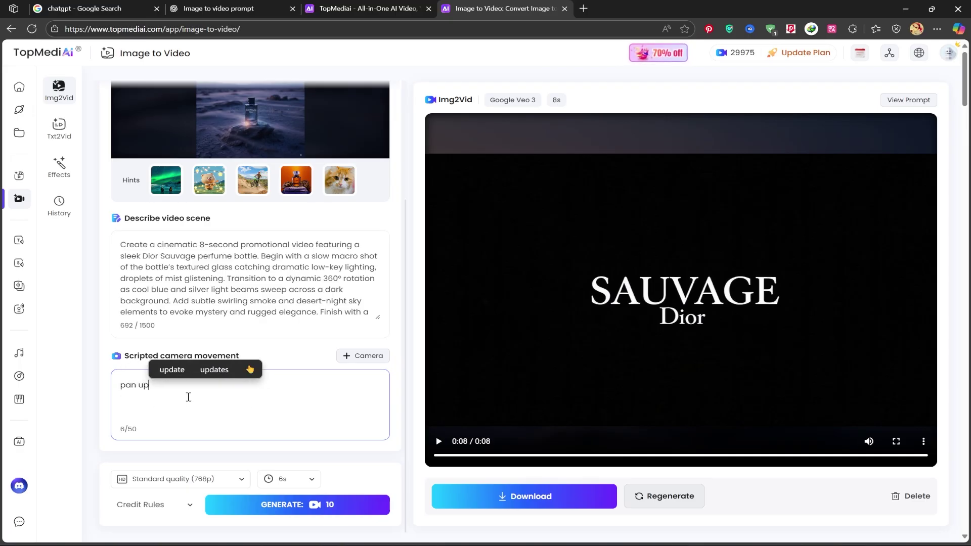
Step: Set a 10-second length, keep standard 768p quality, and save the perfume video
left_click(289, 479)
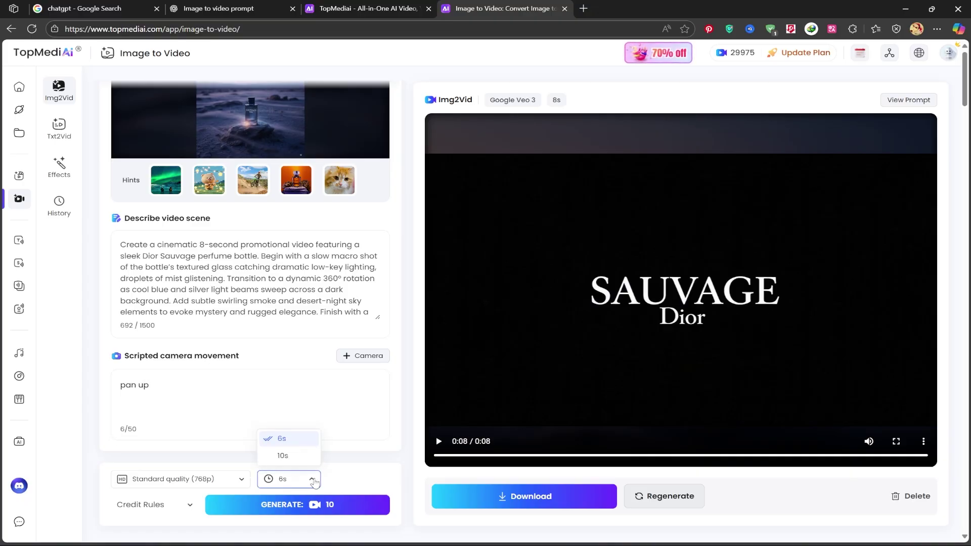
left_click(284, 456)
left_click(213, 479)
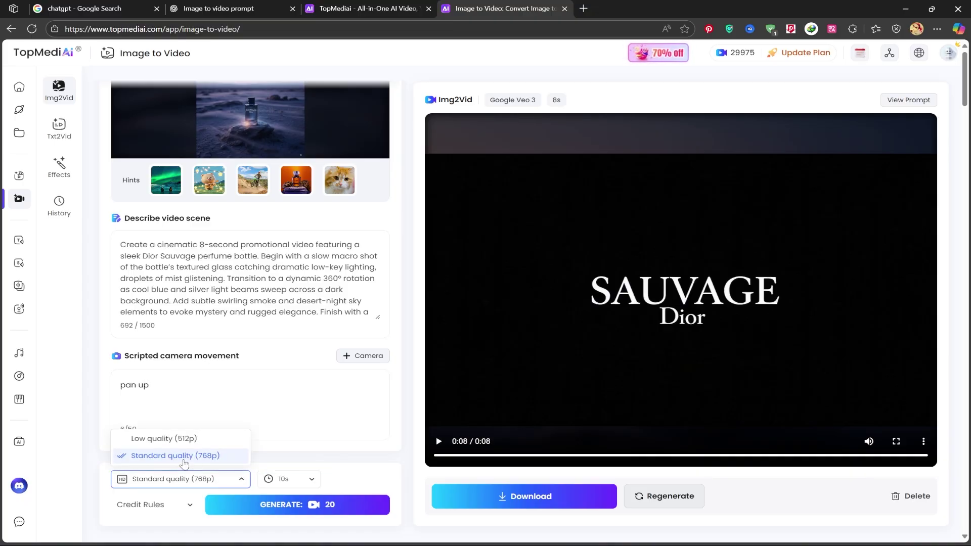
left_click(360, 484)
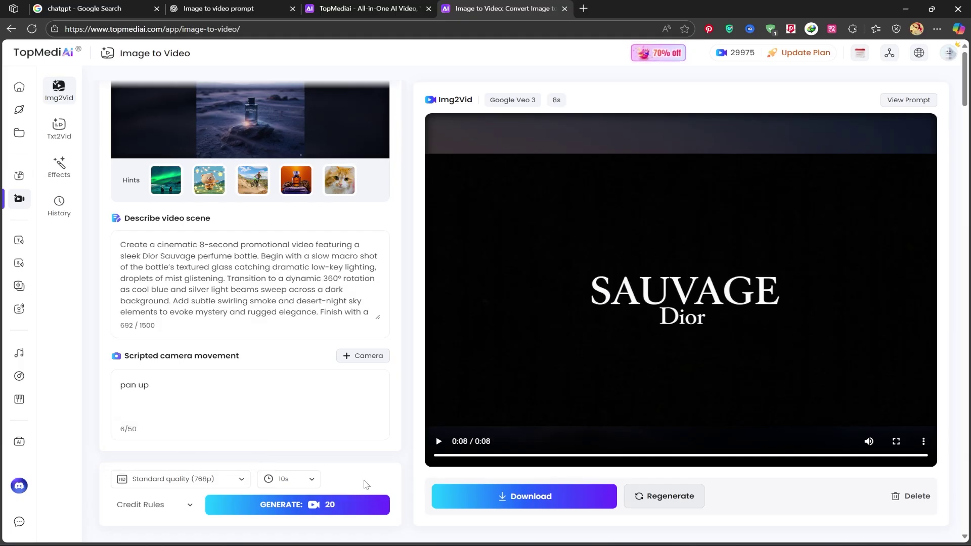
left_click(341, 376)
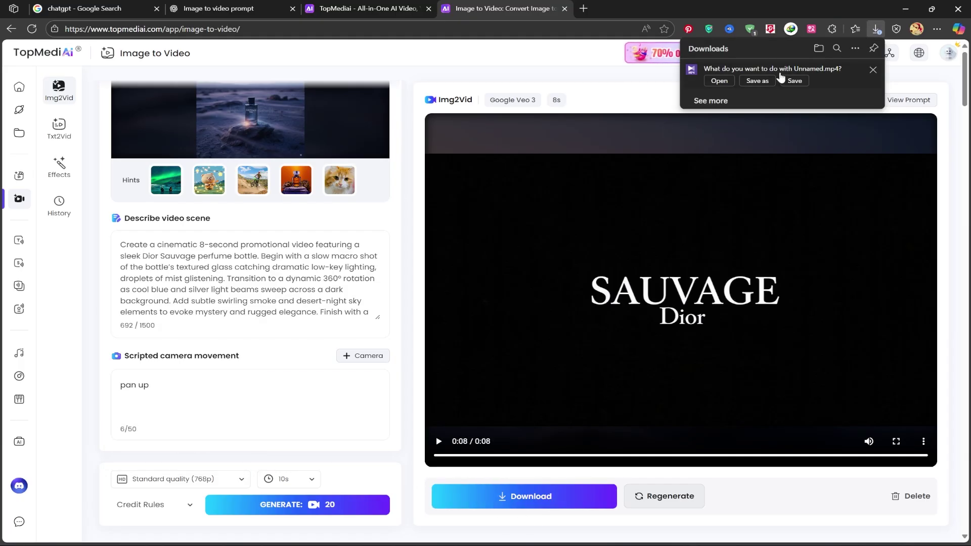
left_click(789, 81)
scroll(338, 469, "up", 2)
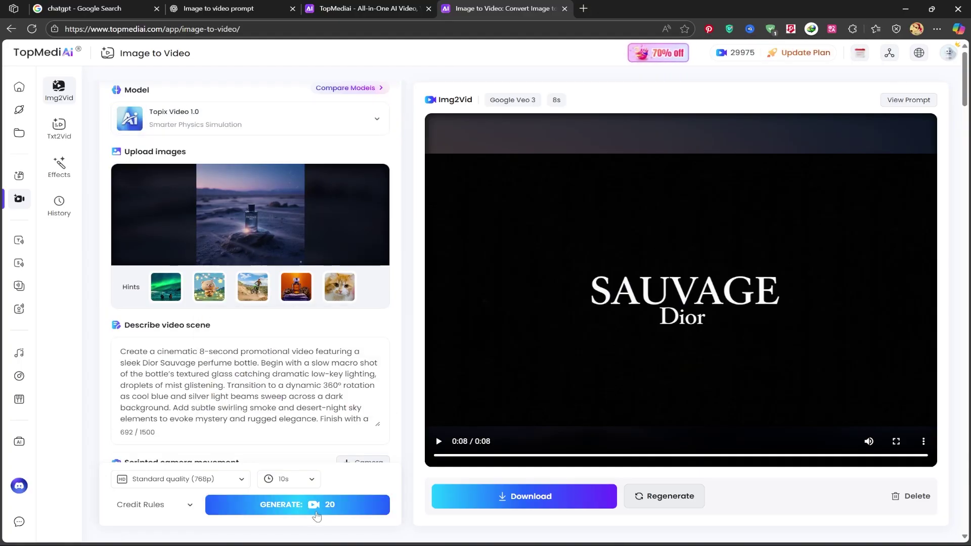
Step: Generate the 10-second Topix pan-up video and watch it full screen
left_click(330, 501)
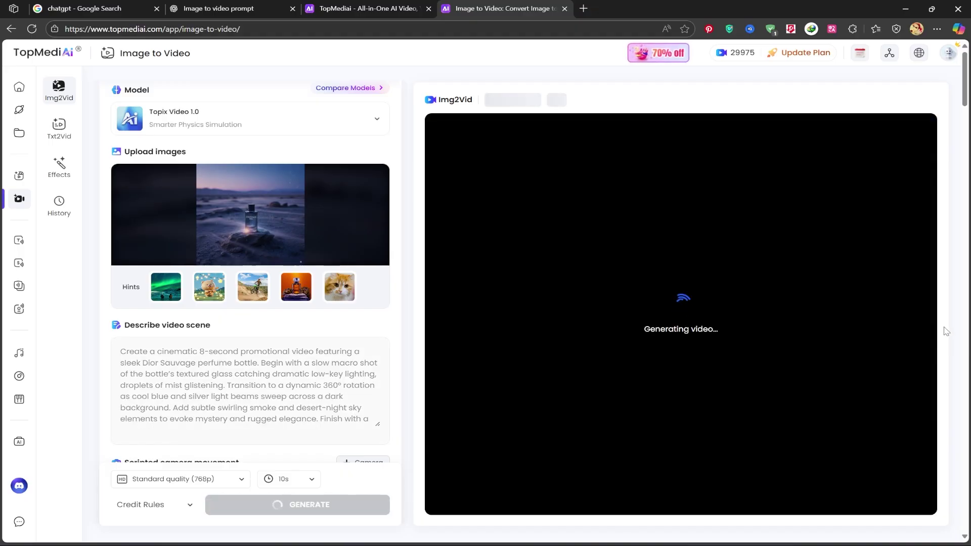
scroll(362, 373, "down", 3)
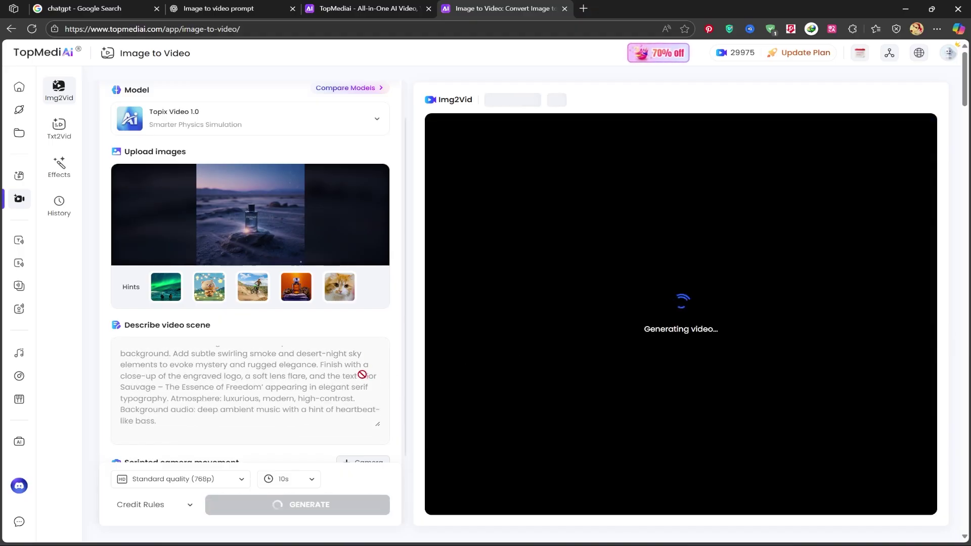
scroll(357, 365, "down", 2)
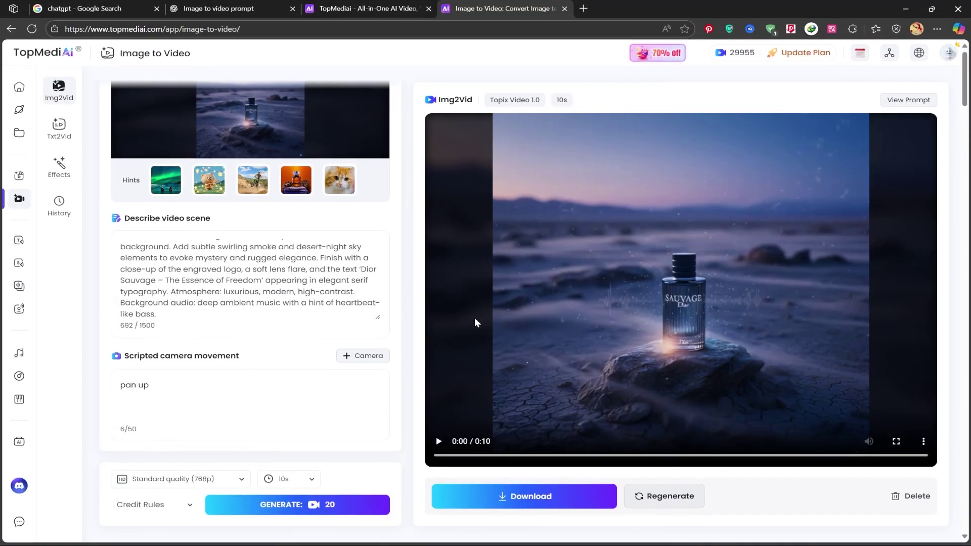
left_click(897, 442)
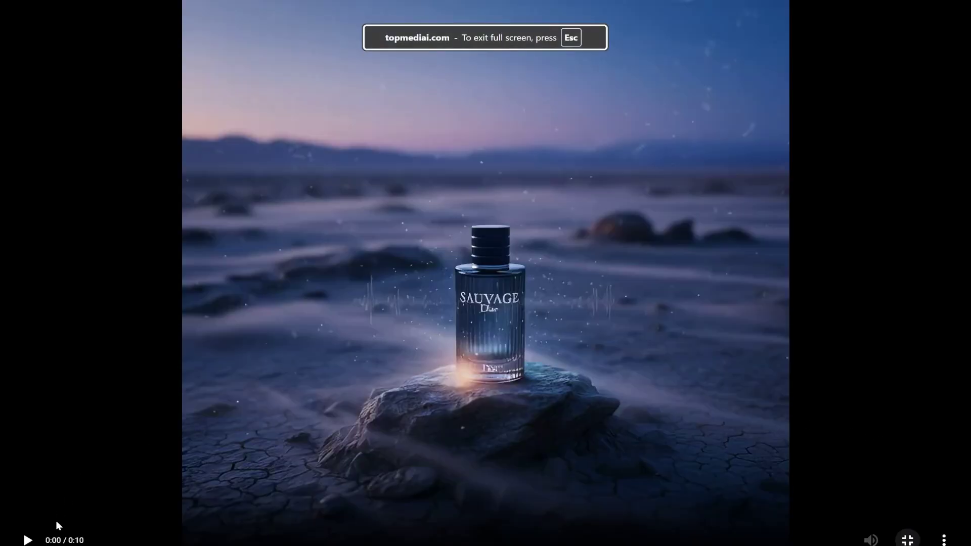
key("space")
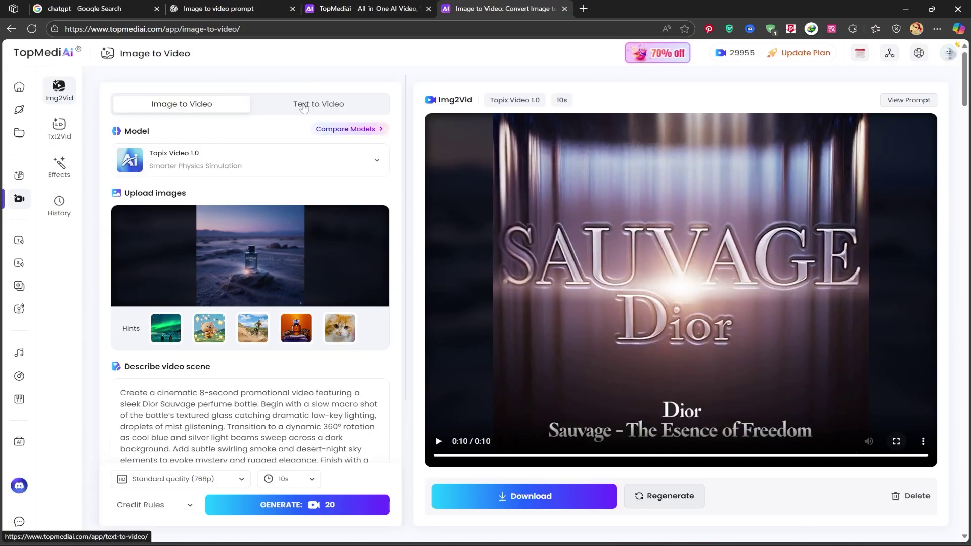
Step: Set up Text to Video with the Topix Video 1.0 model
left_click(303, 106)
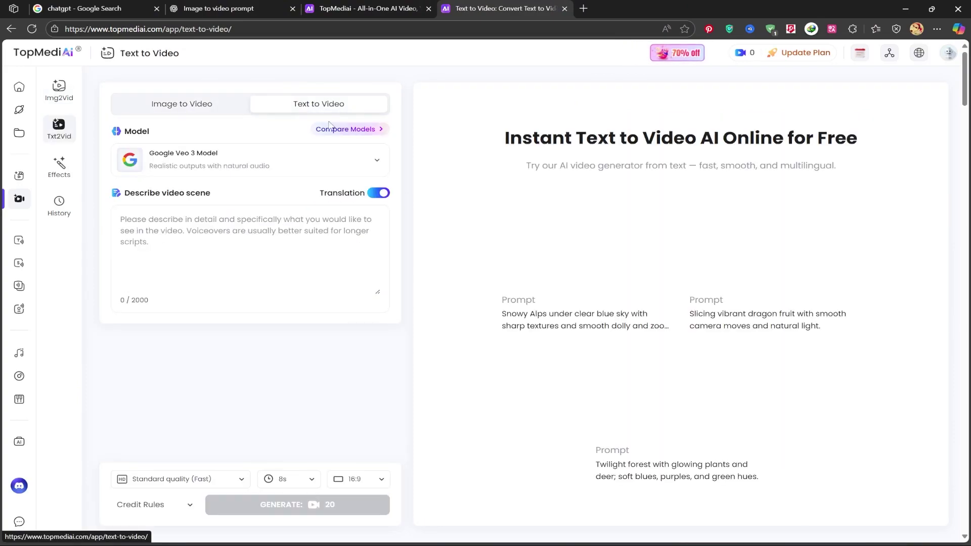
left_click(372, 162)
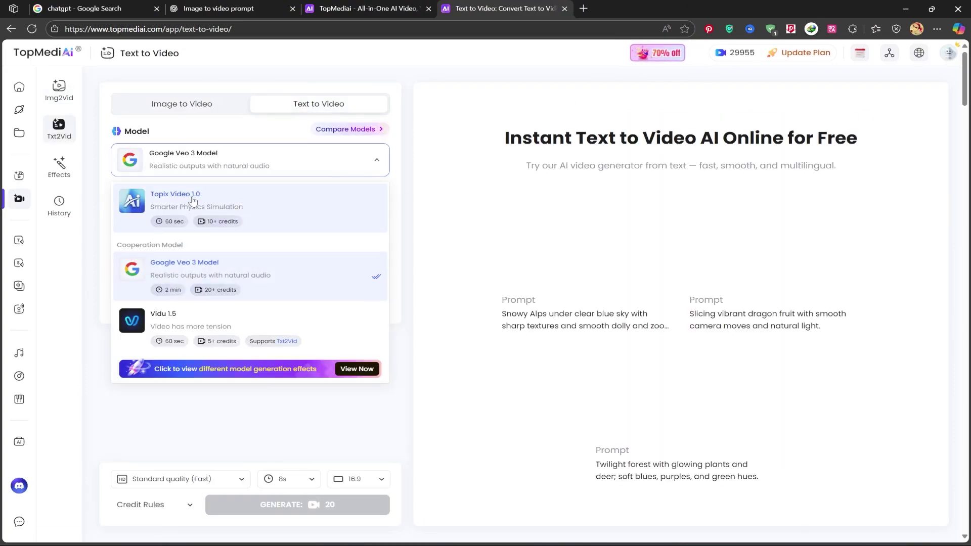
left_click(276, 207)
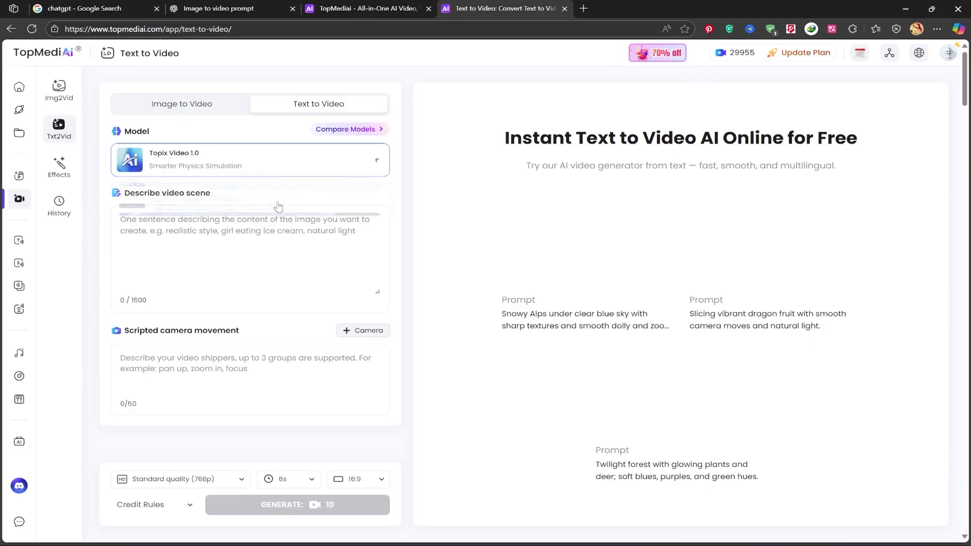
left_click(224, 10)
scroll(370, 425, "down", 2)
Step: Ask ChatGPT for the tropical bedroom prompt and copy the 20-second result
left_click(361, 510)
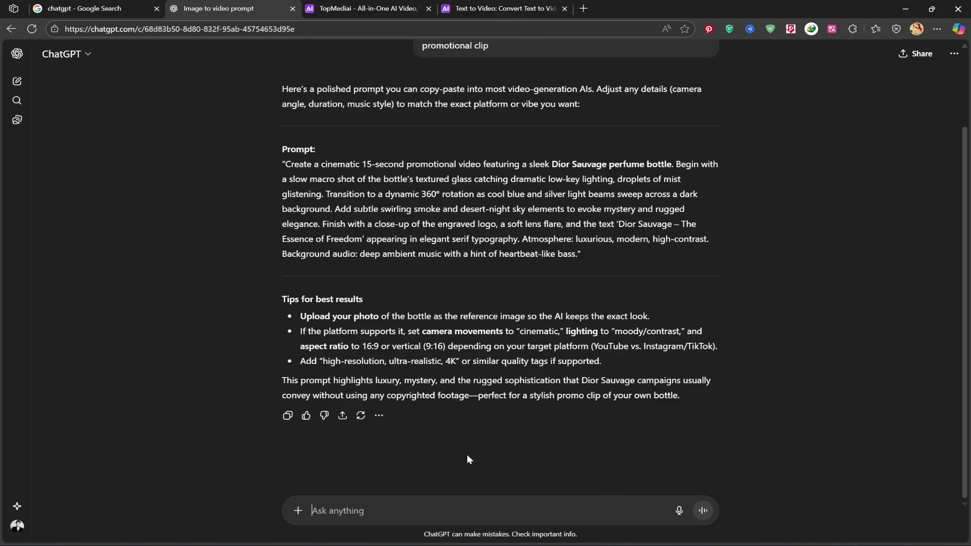
type("Write a creative video prompt for an AI video generator featuring a cozy tropical bedroom with a glowing coconut-shaped bed, warm ambient lighting, and natural decor. The video should be calming and modern")
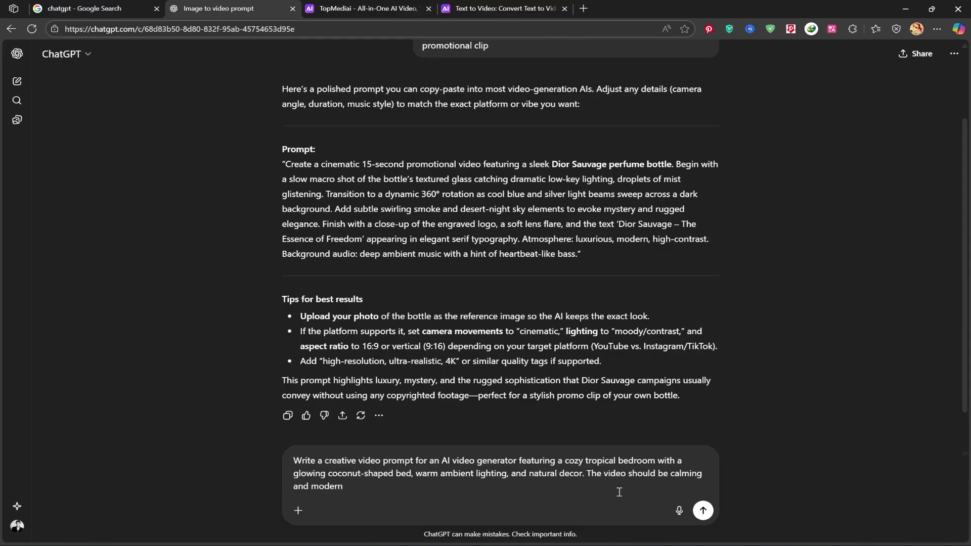
left_click(702, 511)
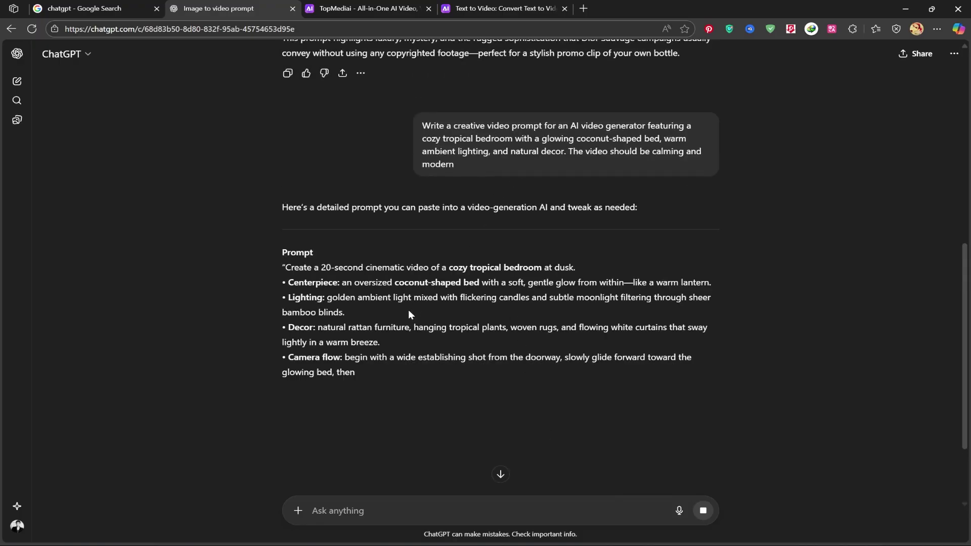
scroll(408, 309, "down", 2)
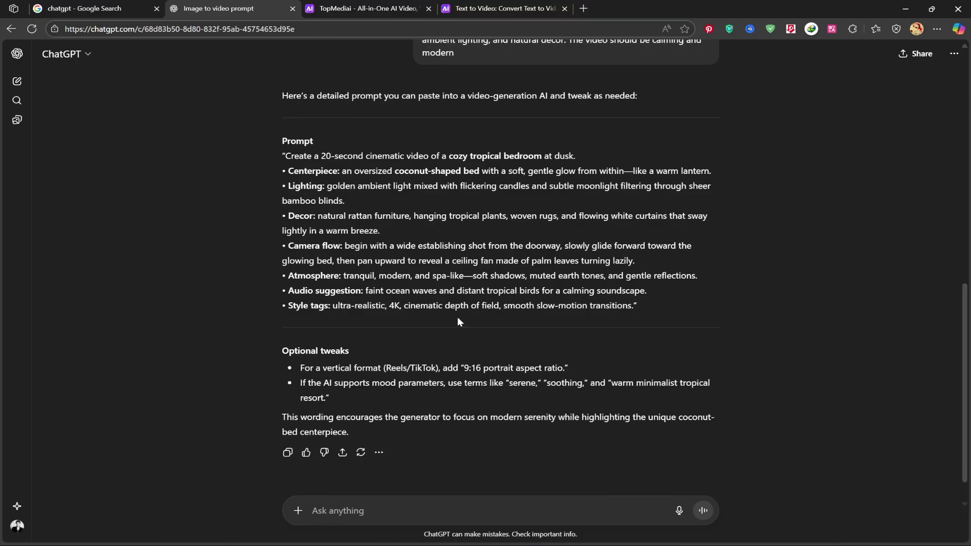
left_click_drag(288, 153, 626, 309)
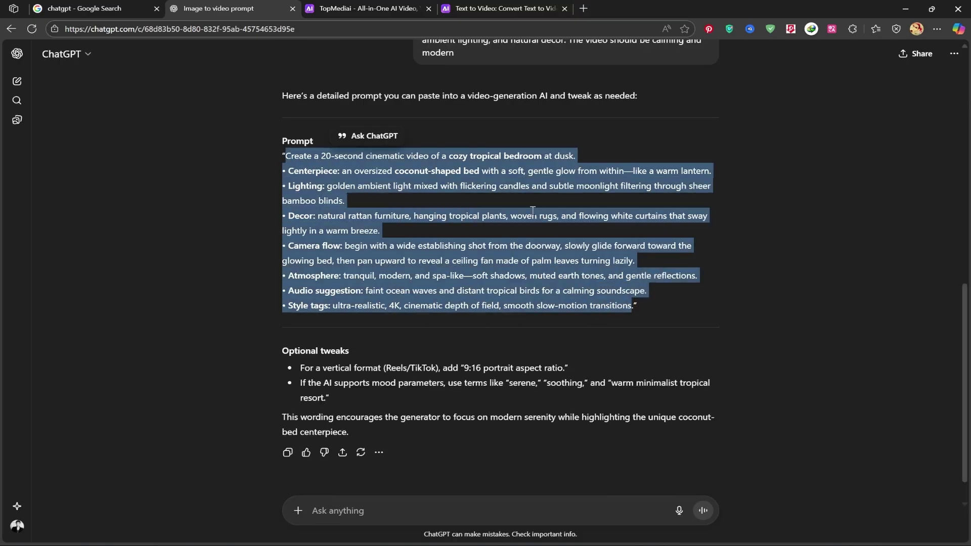
right_click(458, 174)
Step: Copy the tropical bedroom prompt and paste it into TopMediai's scene description
left_click(486, 183)
left_click(486, 14)
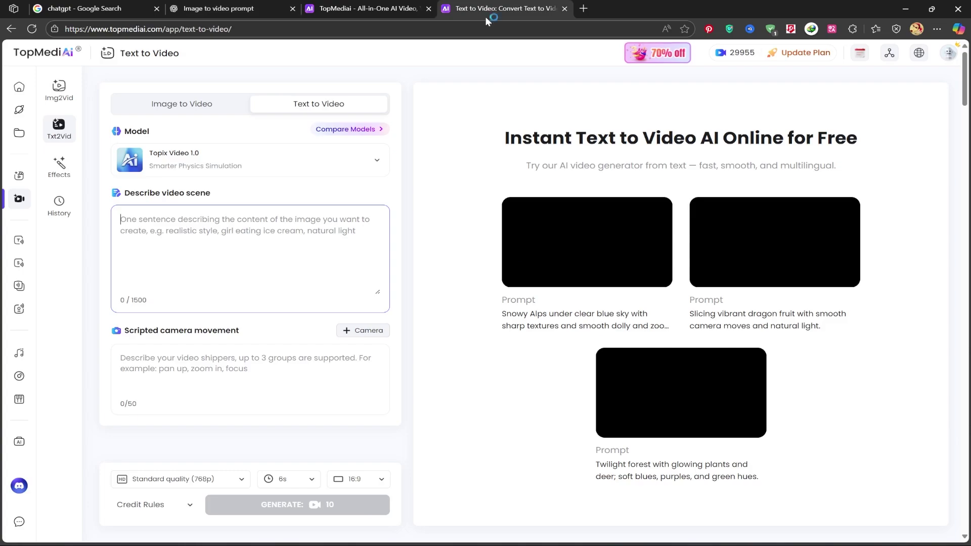
right_click(188, 220)
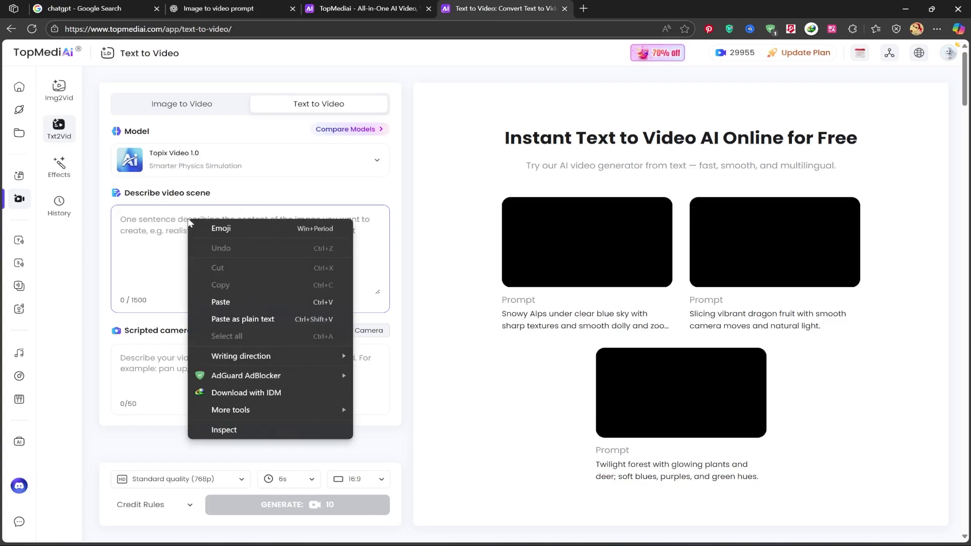
left_click(224, 302)
scroll(173, 285, "up", 3)
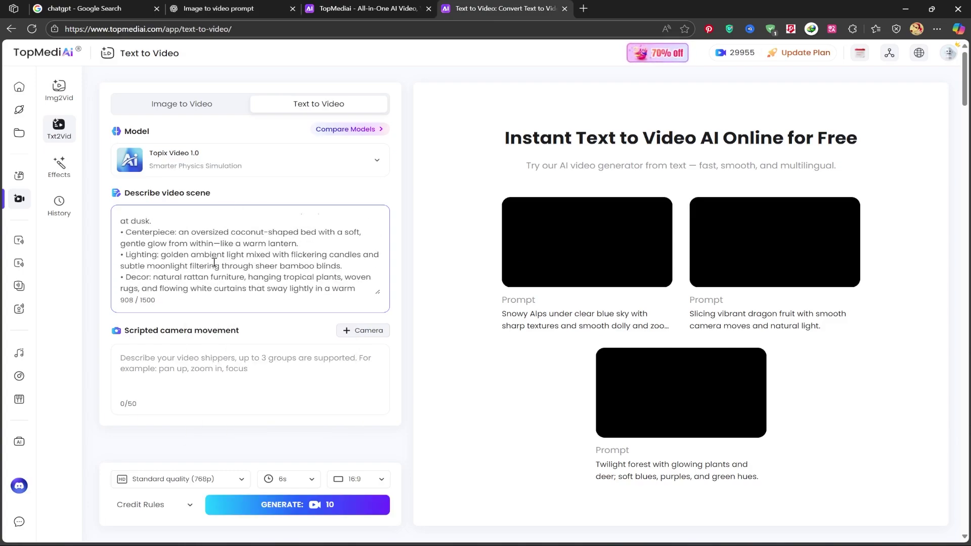
scroll(164, 227, "up", 2)
type("1")
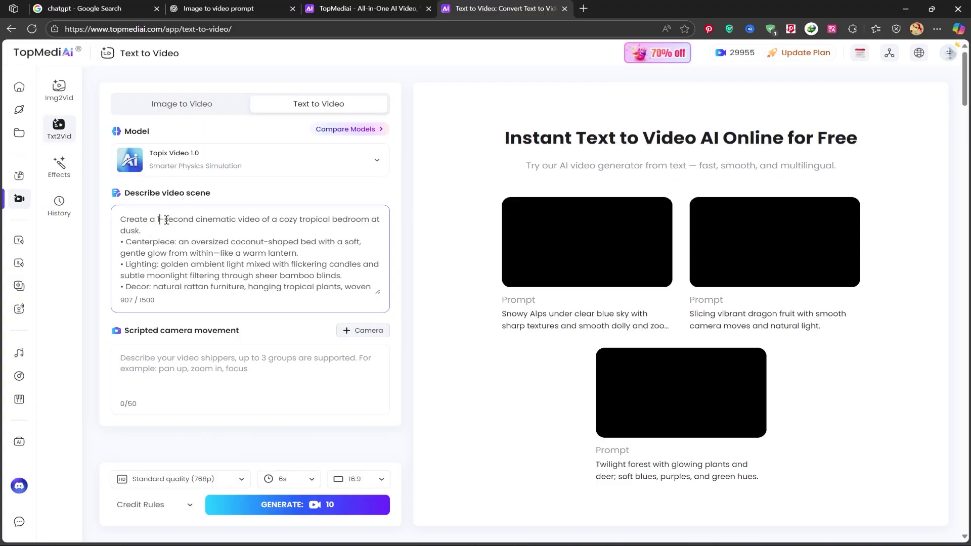
type("0")
scroll(224, 259, "down", 2)
scroll(224, 262, "down", 3)
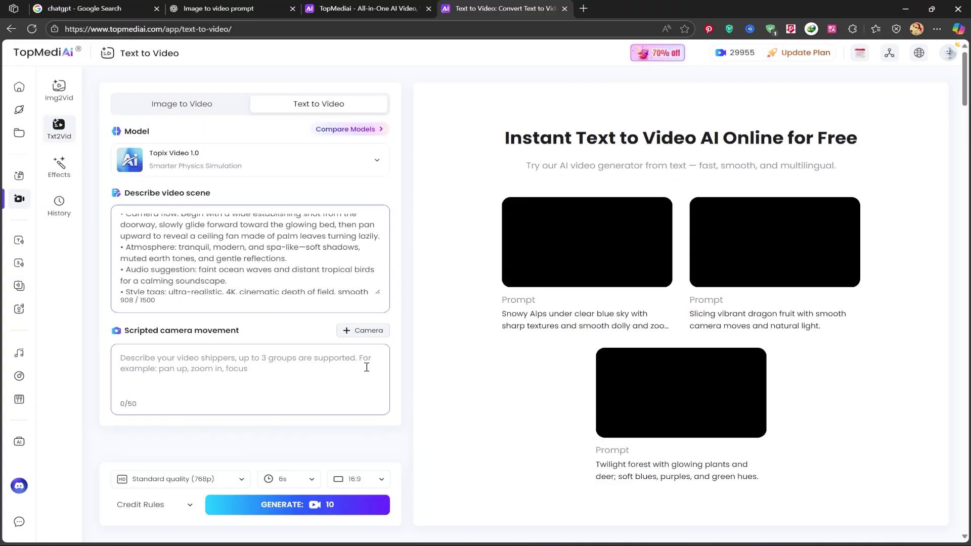
Step: Set a 'pan up' camera movement and 10-second duration, then generate the video
left_click(250, 368)
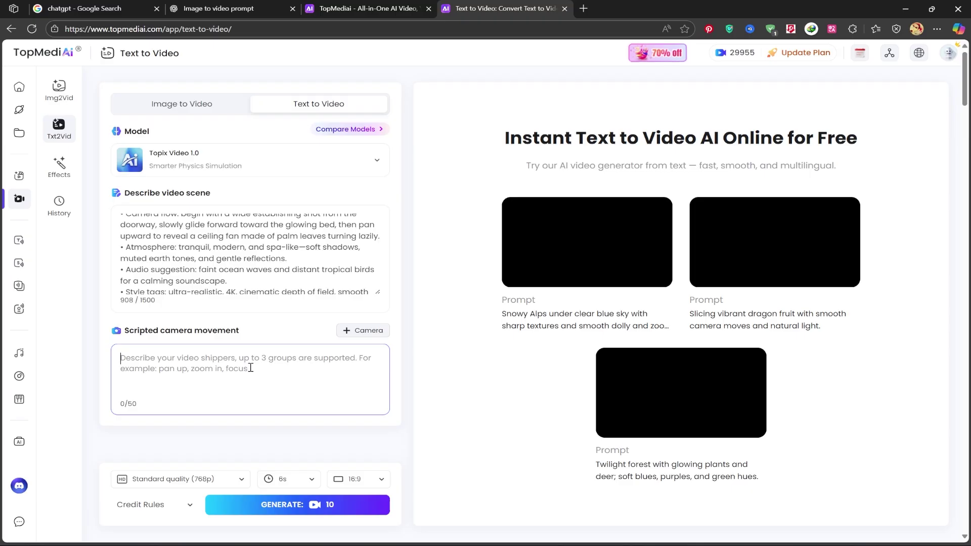
type("---")
key("BackSpace")
key("BackSpace")
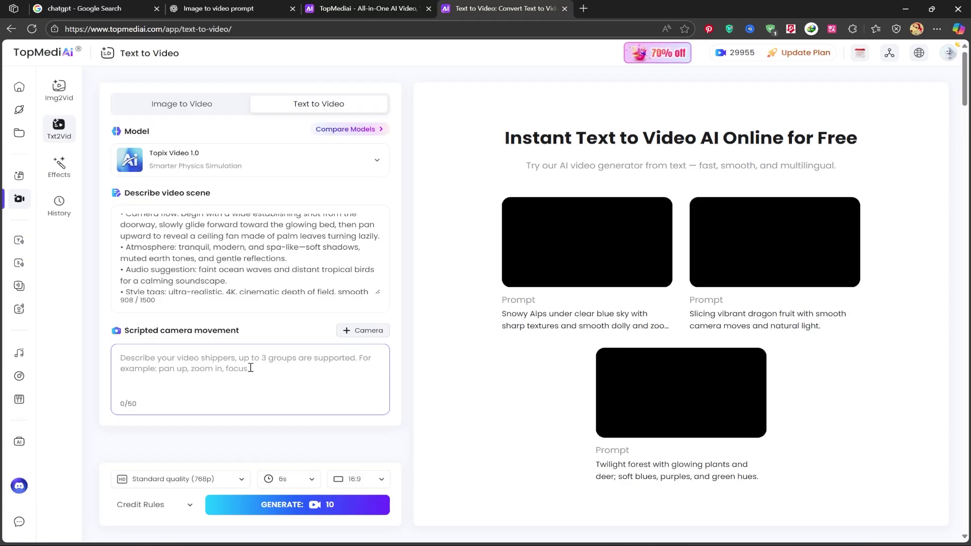
type("pan up")
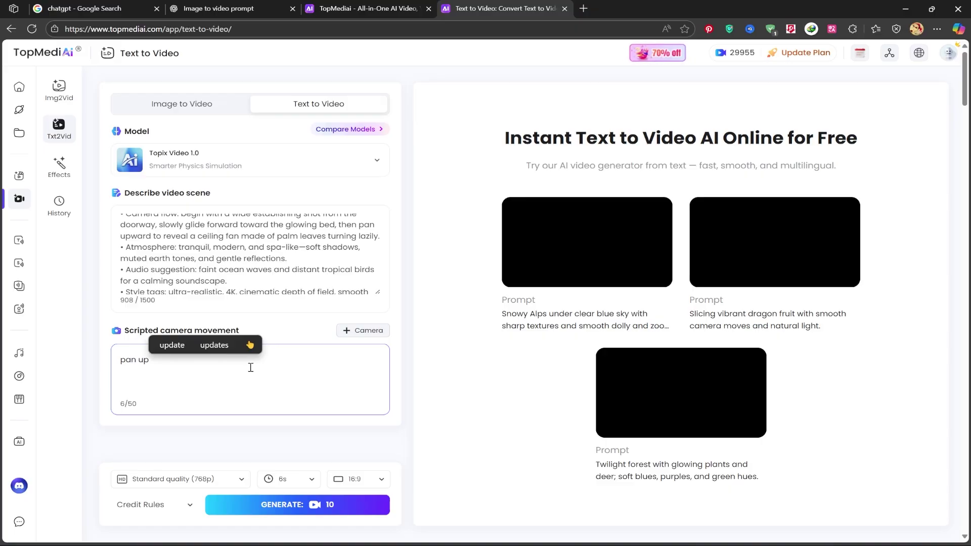
left_click(292, 479)
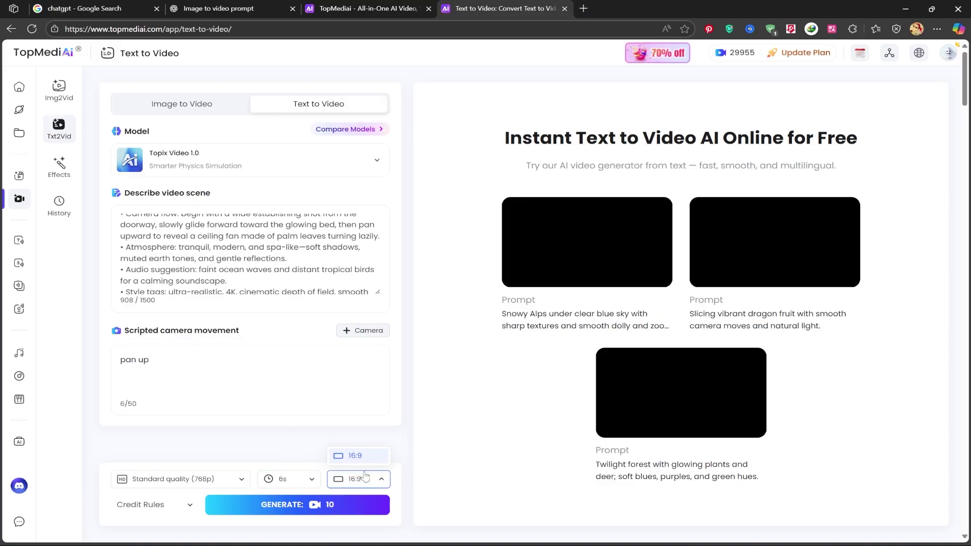
left_click(293, 479)
left_click(284, 440)
left_click(250, 505)
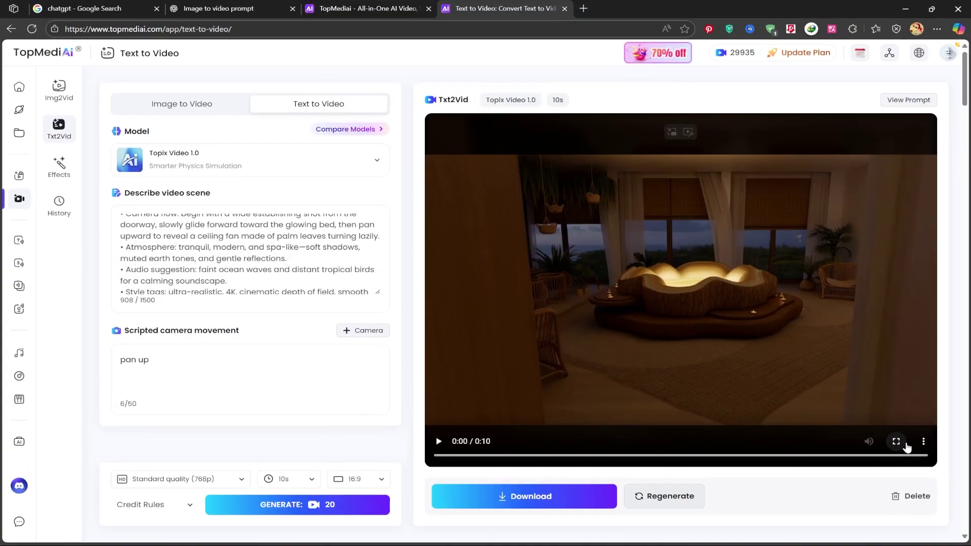
Step: Play the generated tropical bedroom clip in full screen
left_click(897, 441)
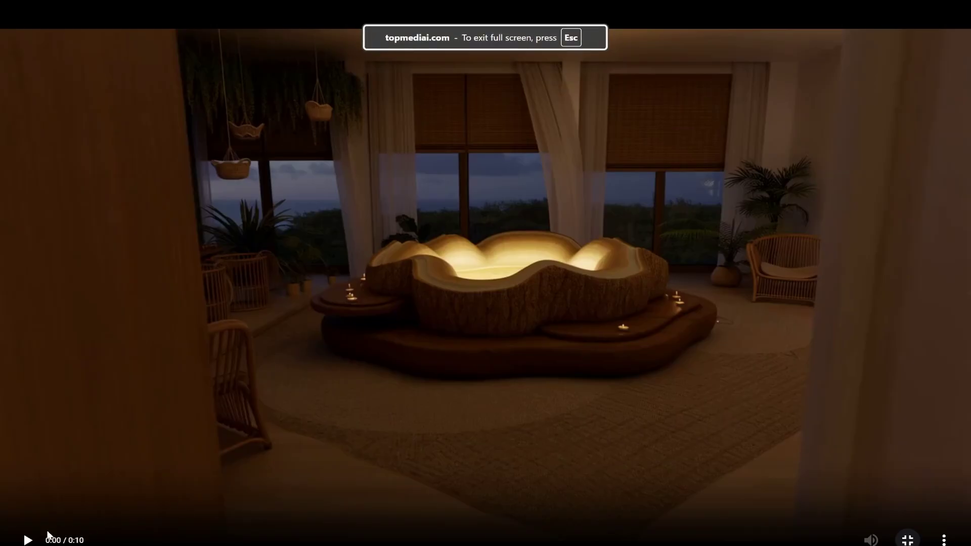
left_click(30, 538)
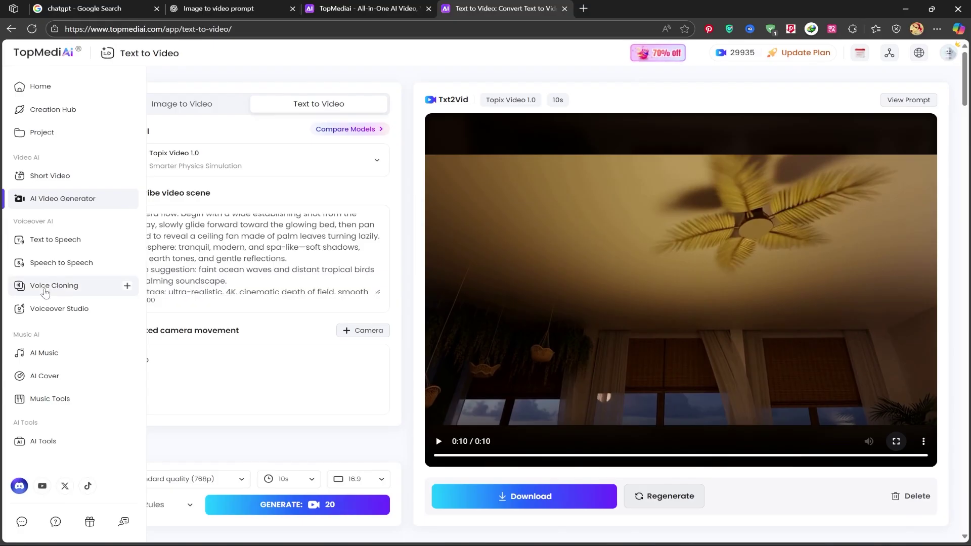
mouse_move(43, 440)
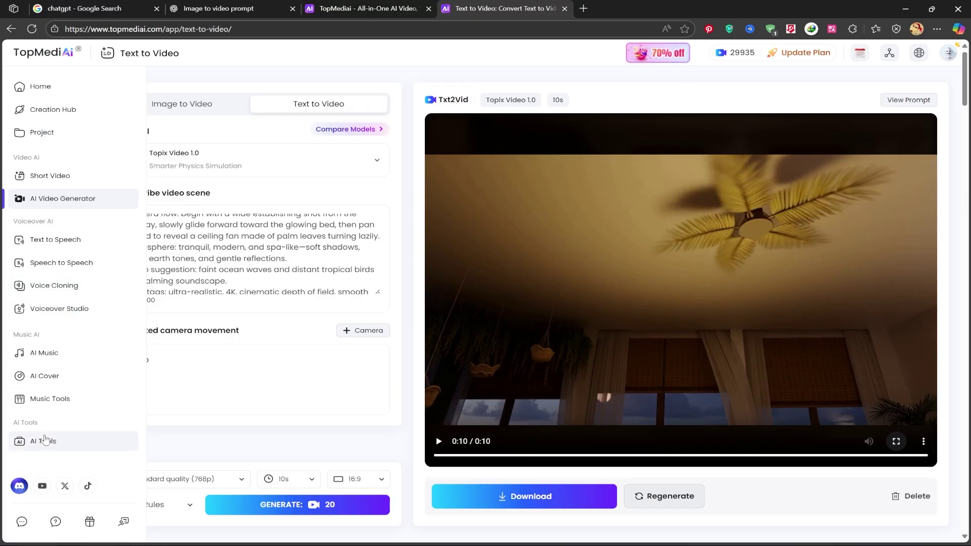
Step: Open AI Art Generator from the AI Tools catalog and focus its description box
left_click(45, 445)
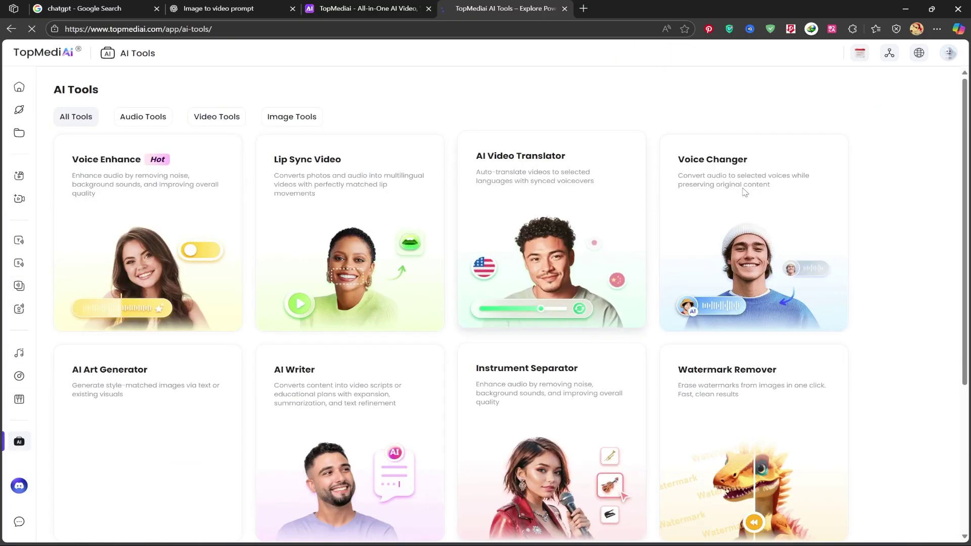
scroll(933, 372, "down", 2)
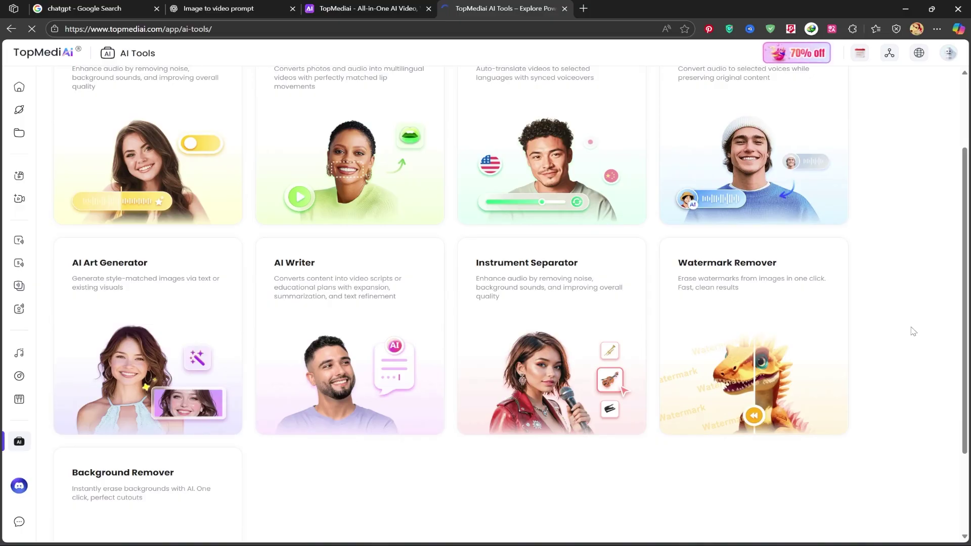
scroll(111, 302, "up", 1)
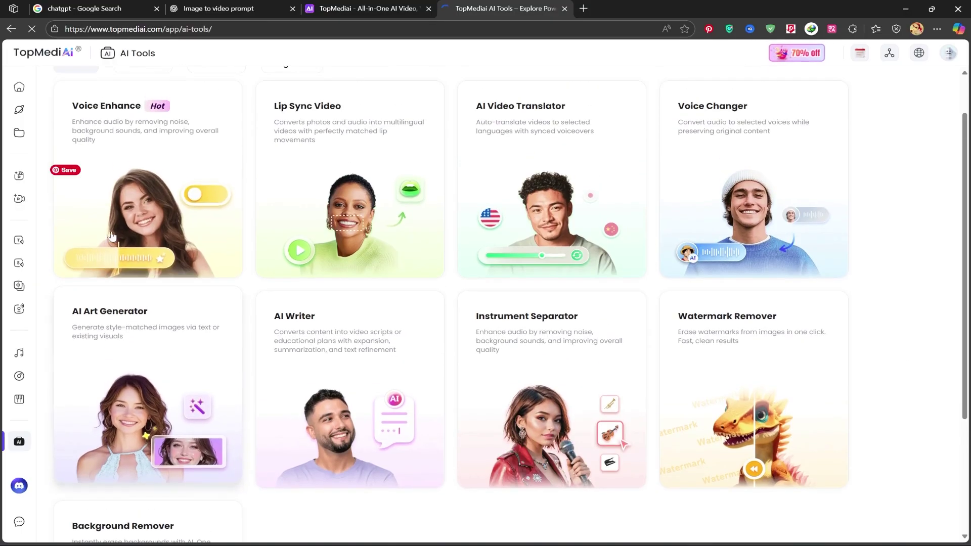
scroll(175, 152, "up", 1)
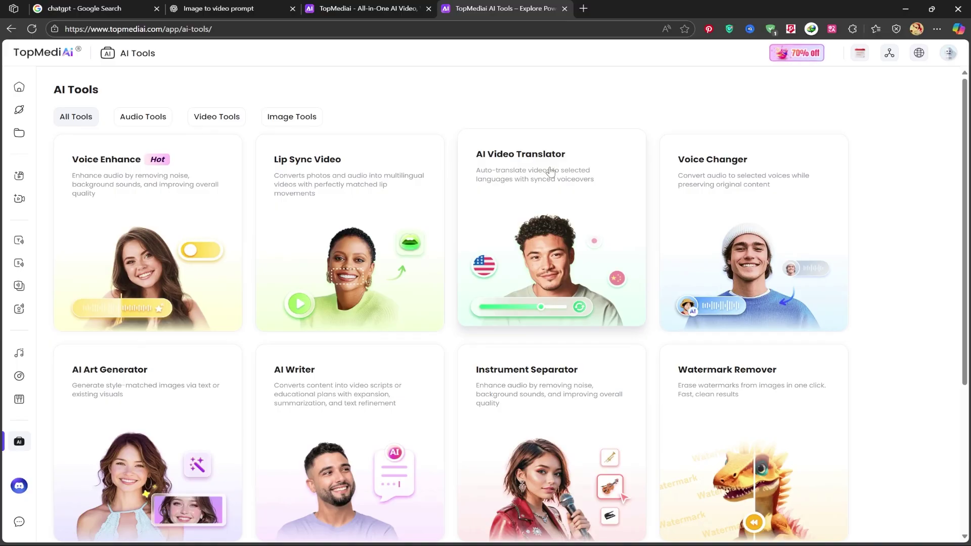
scroll(154, 311, "down", 2)
left_click(153, 311)
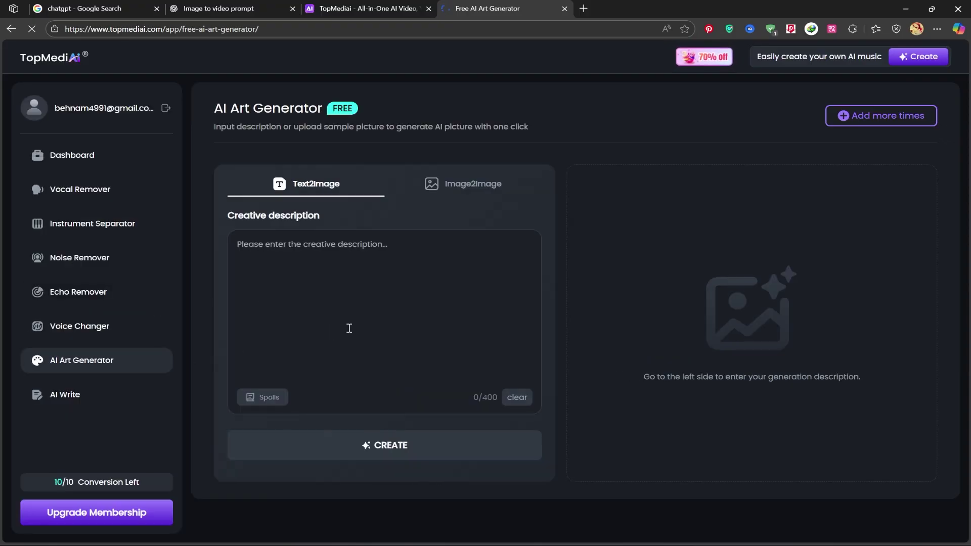
left_click(343, 262)
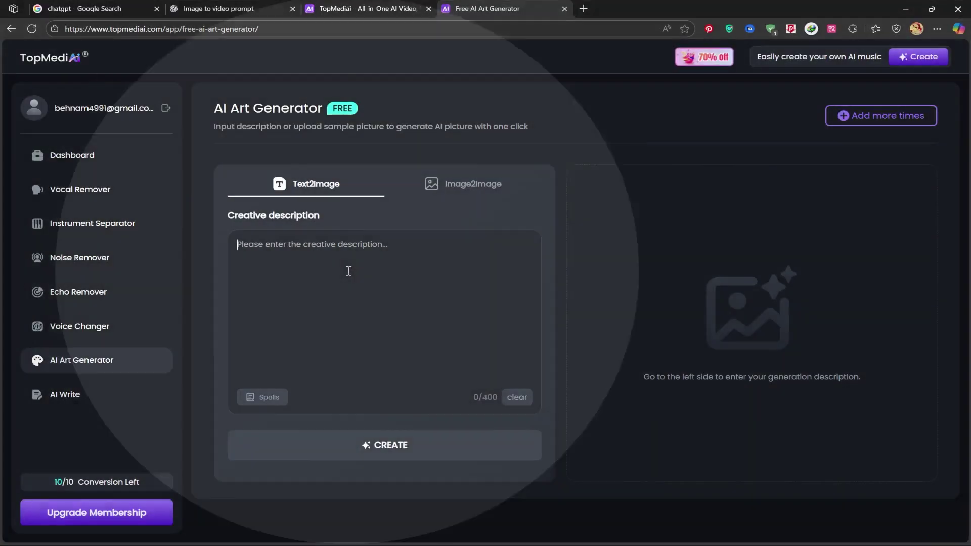
Step: Send ChatGPT the pasted blue-gray-haired woman description to generate her image
left_click(208, 12)
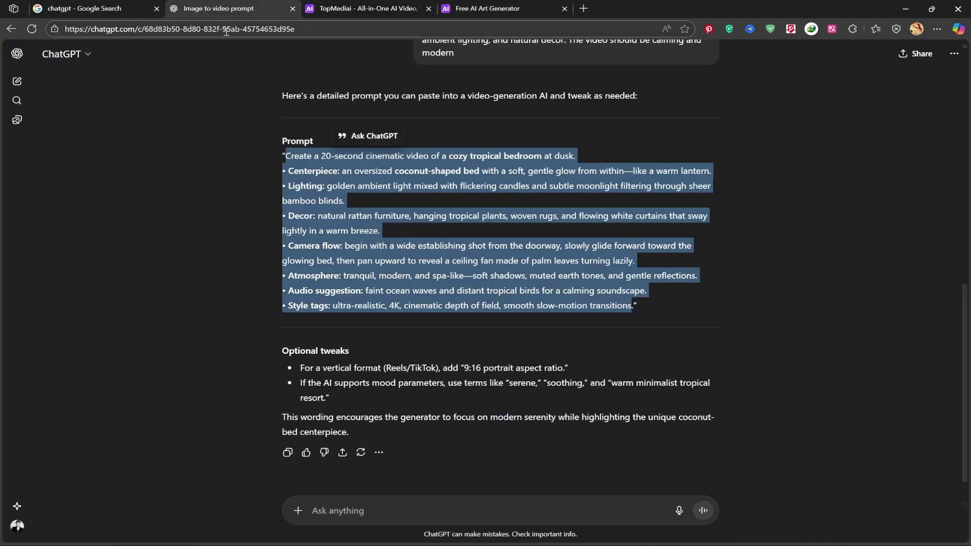
scroll(427, 448, "down", 1)
left_click(331, 512)
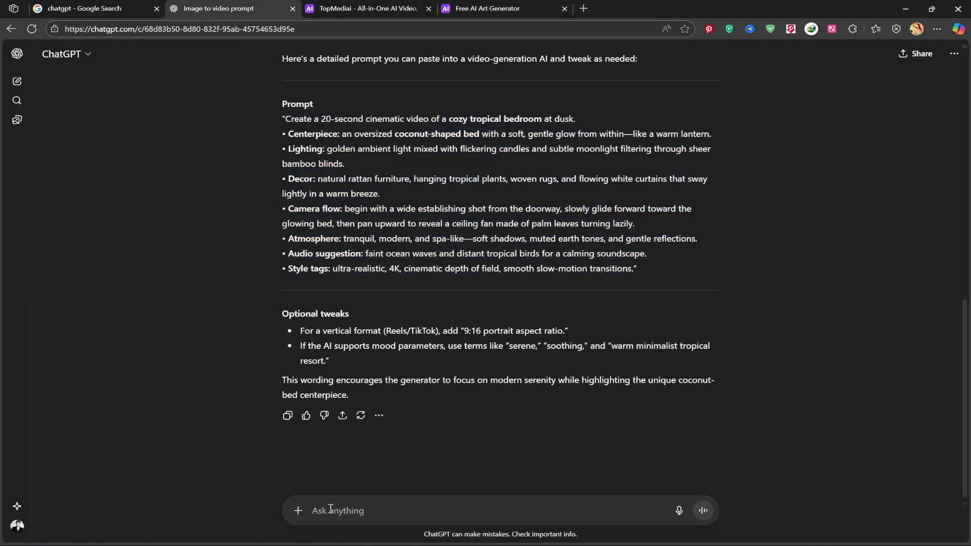
key("ctrl+v")
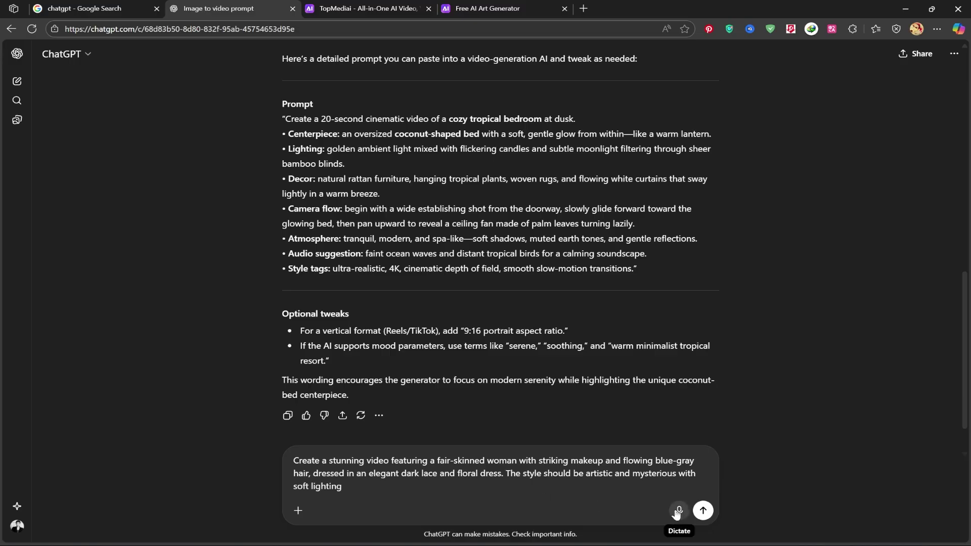
left_click(702, 511)
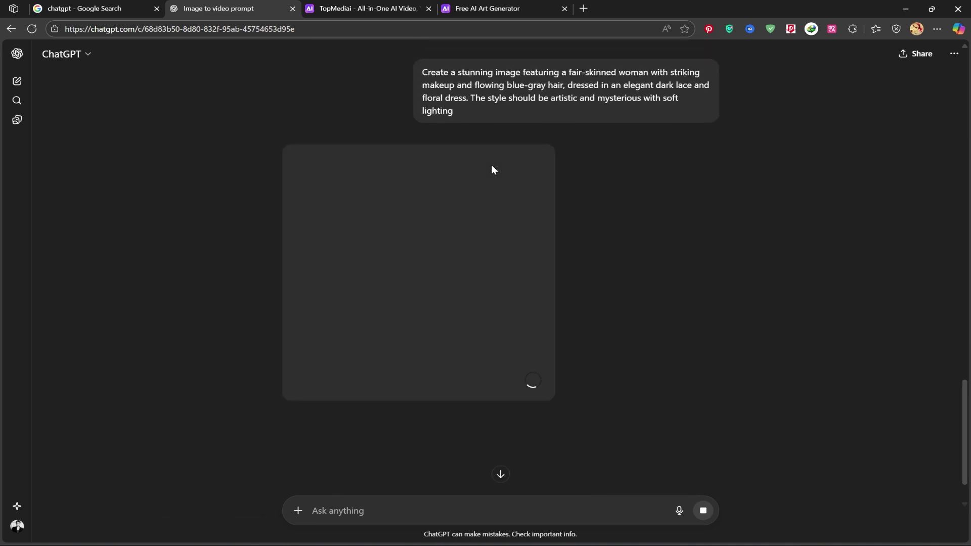
scroll(492, 173, "down", 1)
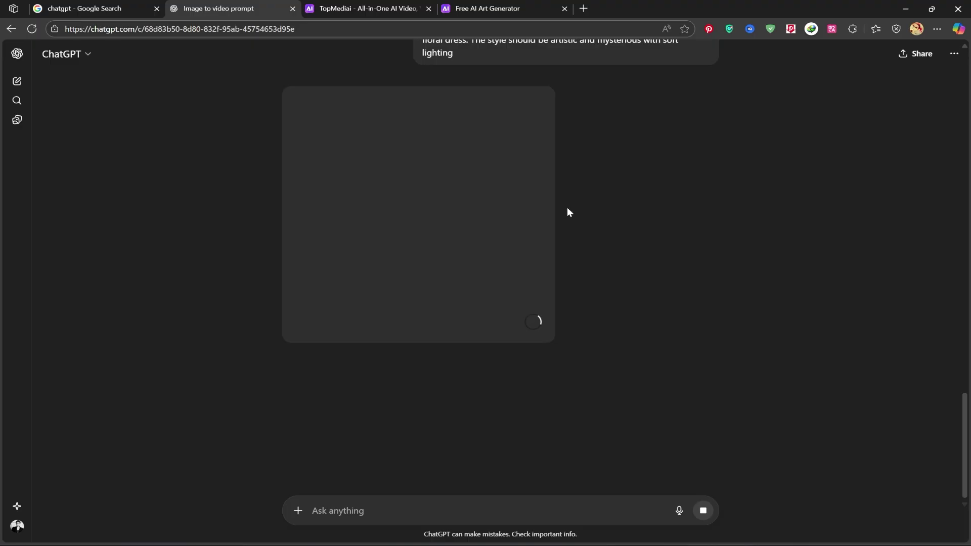
scroll(591, 226, "up", 1)
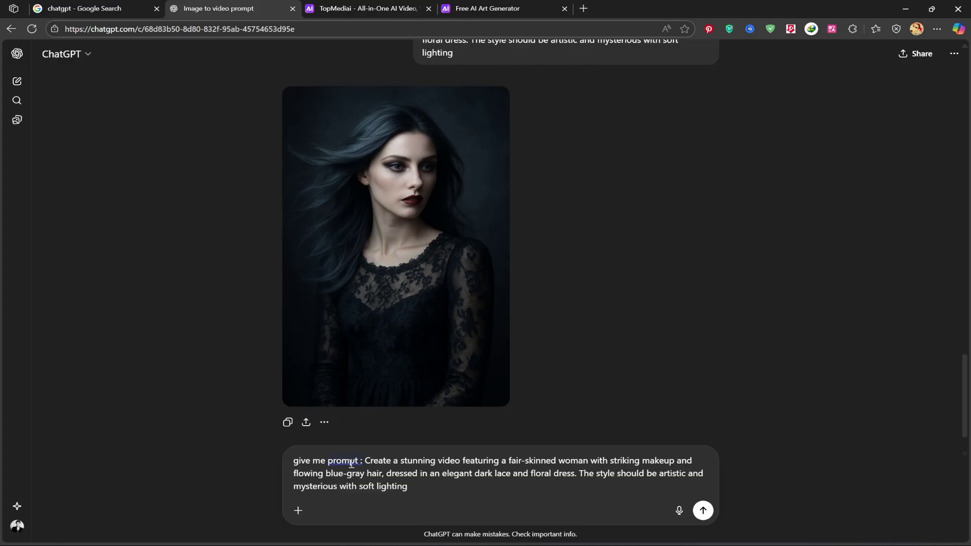
Step: Ask ChatGPT for a detailed prompt of the woman and select the returned text
left_click(703, 510)
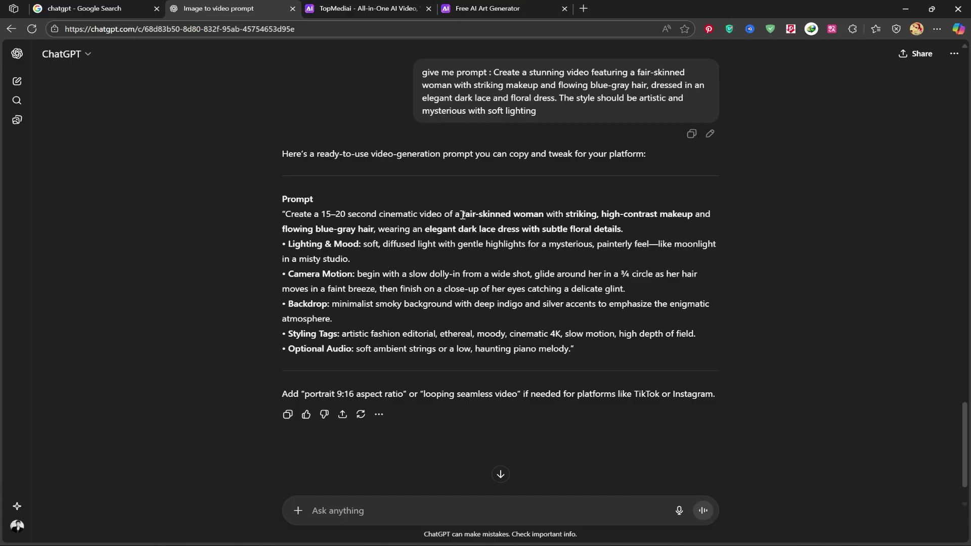
left_click_drag(462, 215, 571, 350)
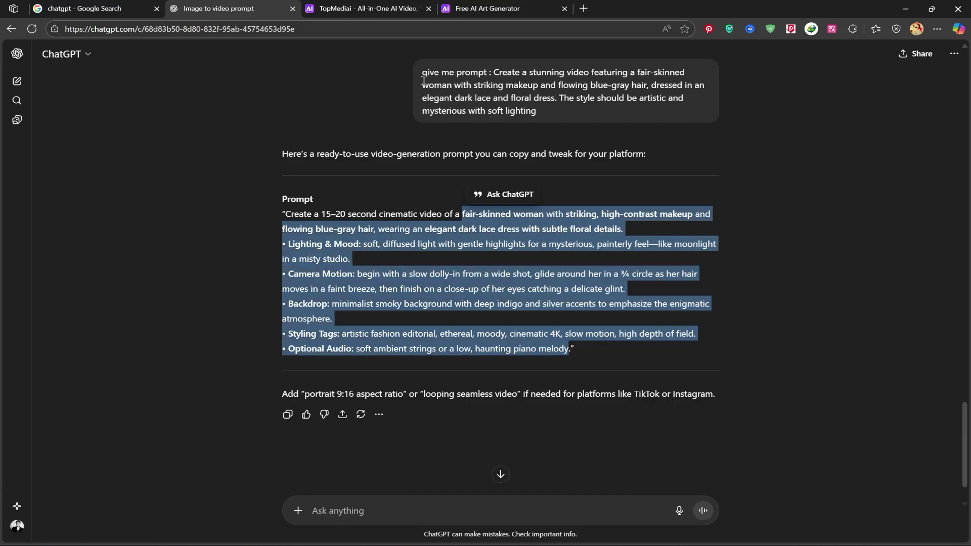
left_click(483, 10)
Step: Paste the woman prompt into the AI Art Generator description and create the images
right_click(283, 250)
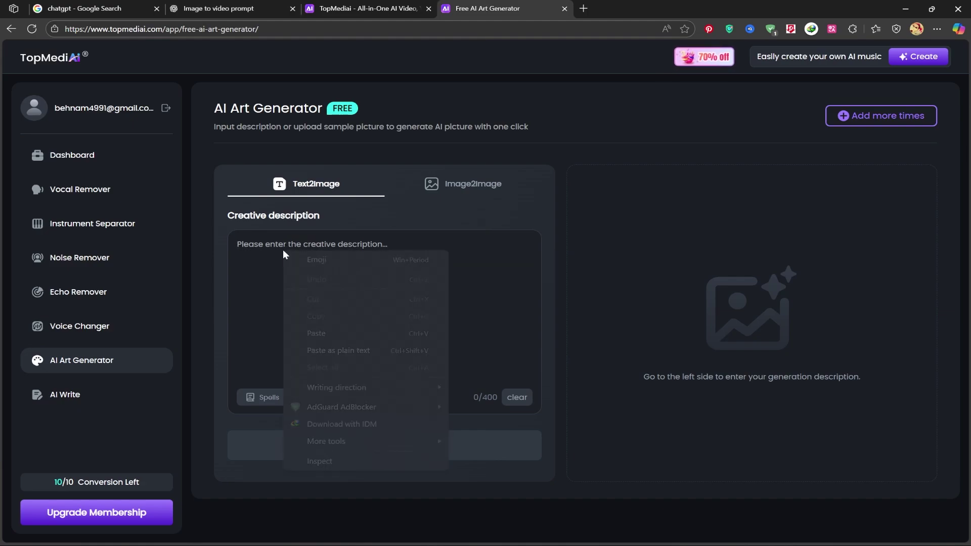
left_click(321, 334)
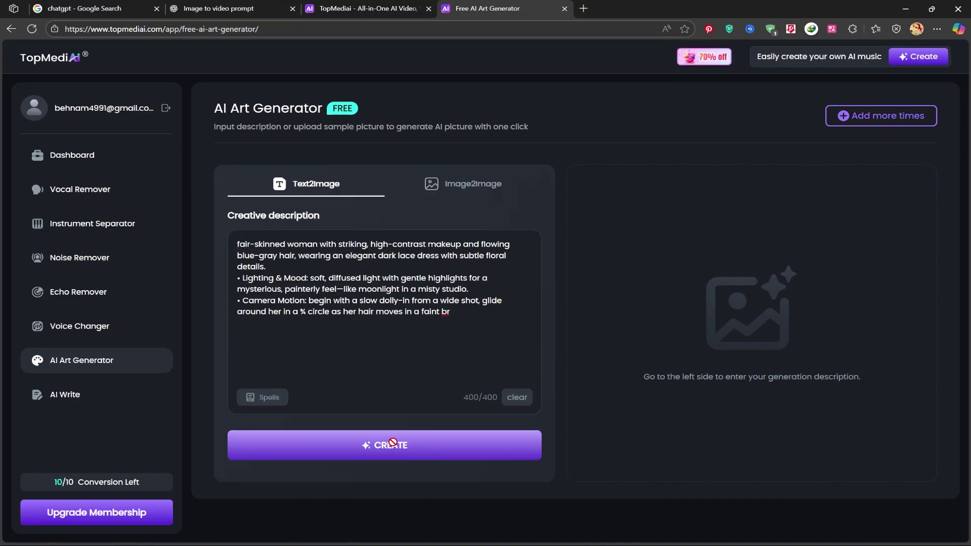
left_click(392, 443)
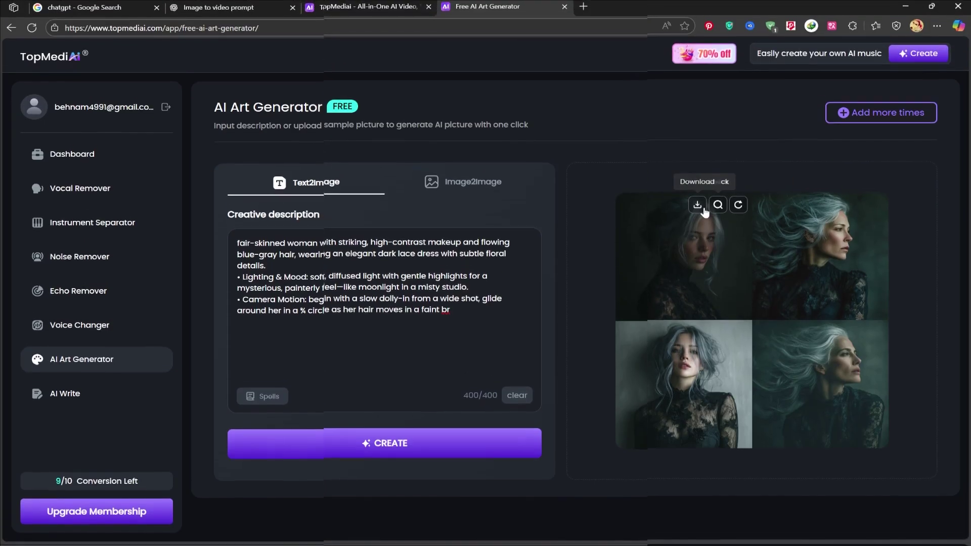
Step: Enlarge the generated portraits and page back and forth through them
left_click(717, 209)
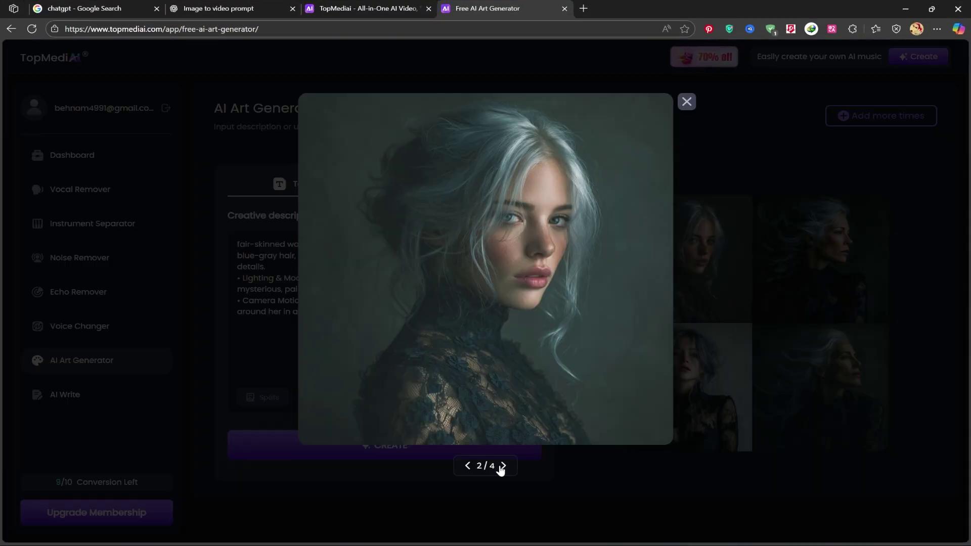
left_click(501, 469)
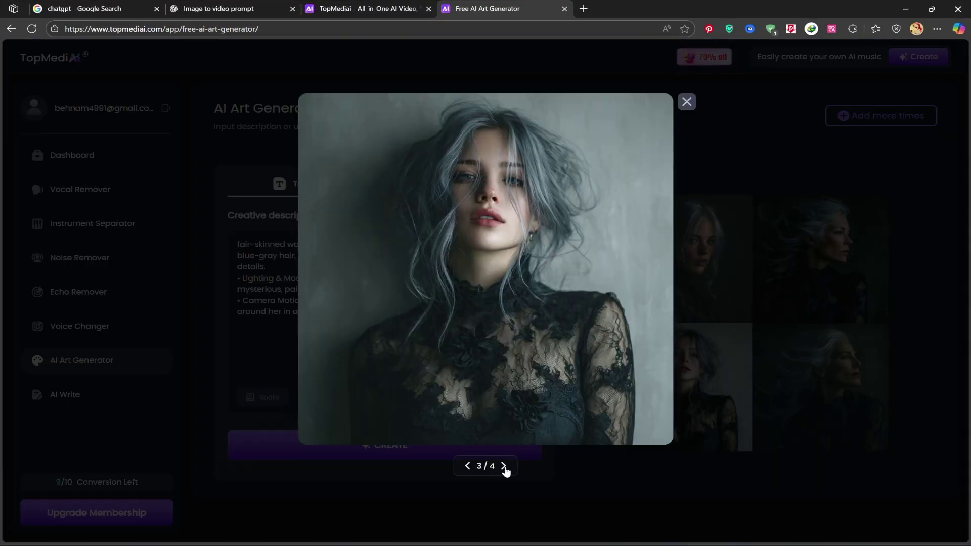
left_click(503, 467)
left_click(468, 466)
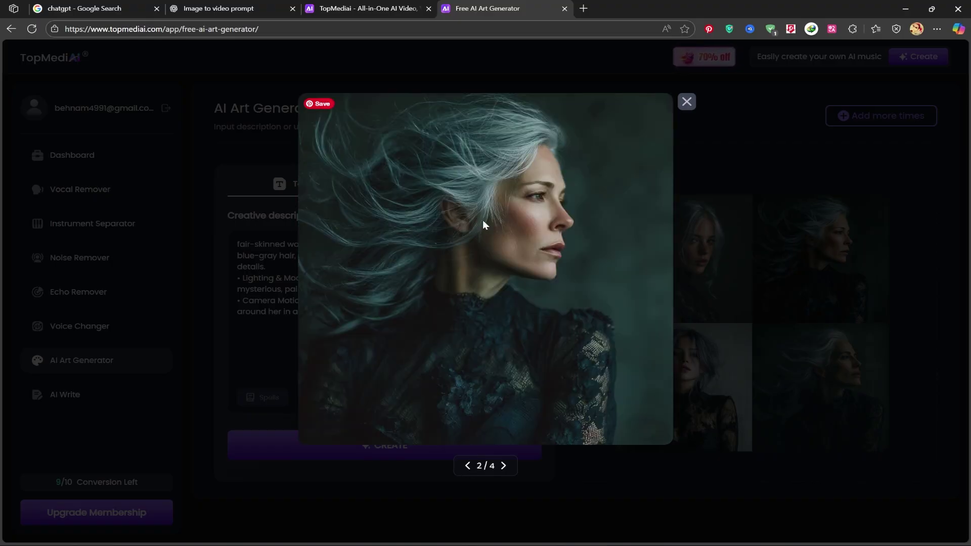
left_click(467, 467)
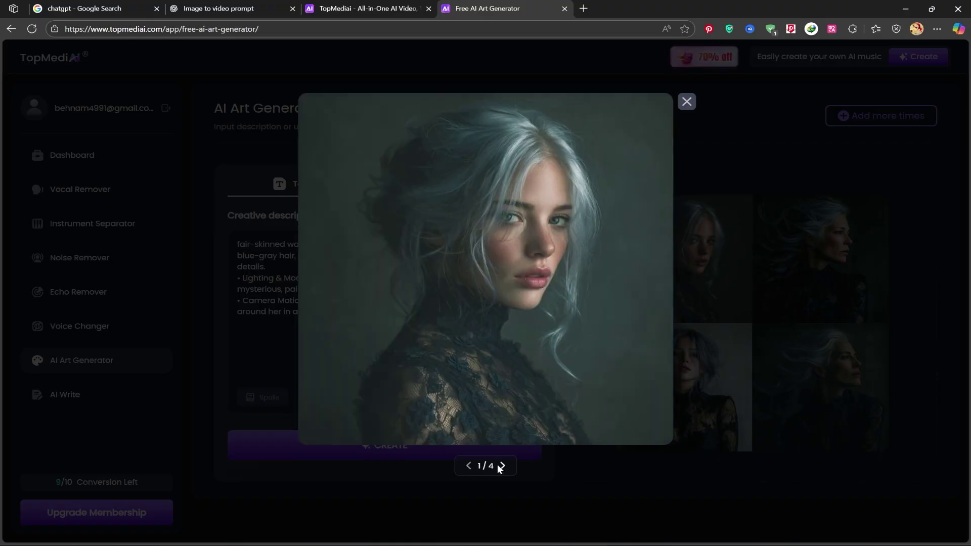
left_click(501, 465)
left_click(501, 464)
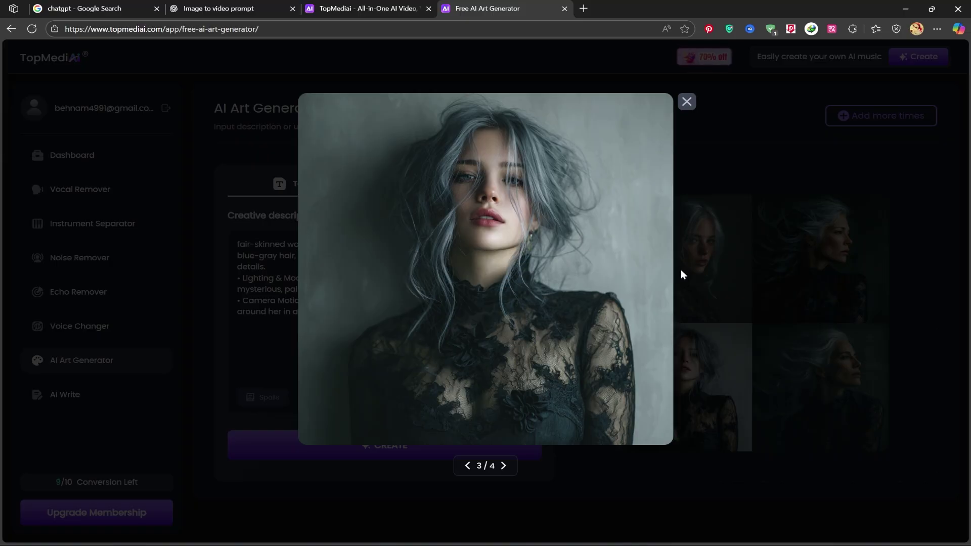
Step: Compare the portraits with ChatGPT's image side by side, then close both and open Home
left_click(743, 534)
left_click_drag(148, 72, 94, 75)
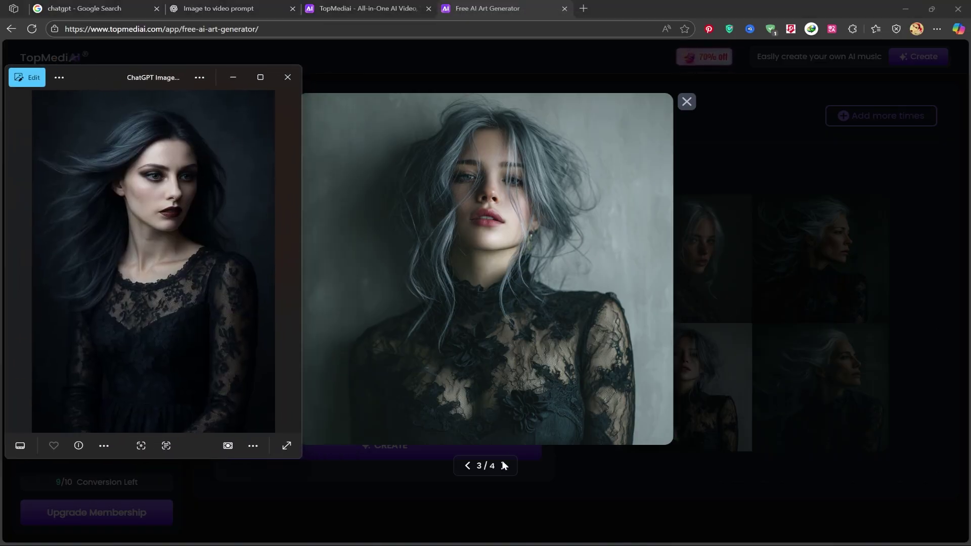
left_click(466, 467)
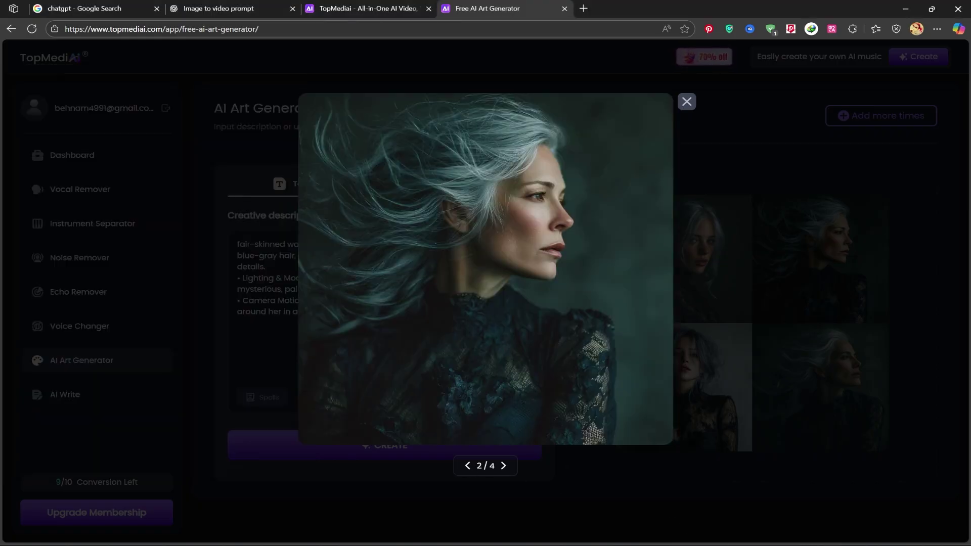
key("alt+Tab")
left_click_drag(125, 72, 82, 75)
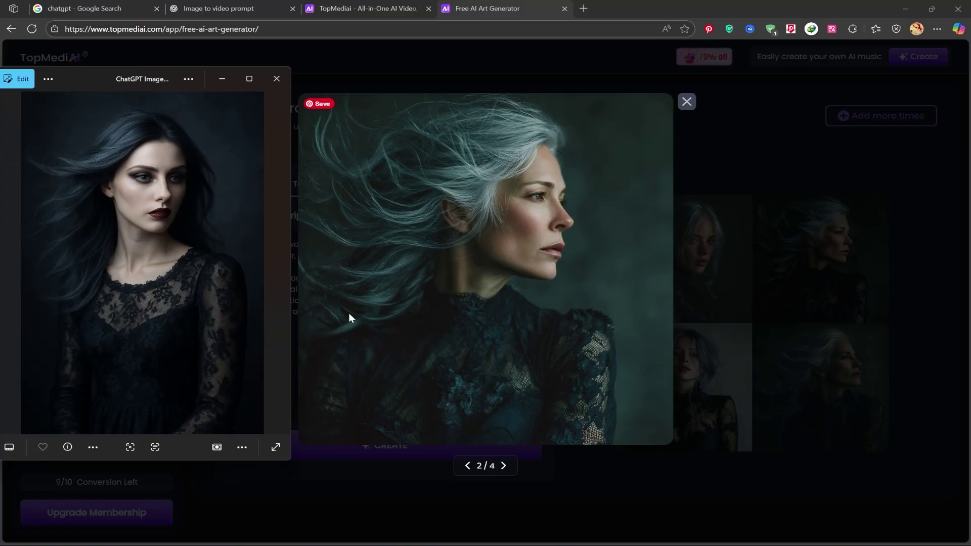
left_click(911, 194)
left_click(704, 57)
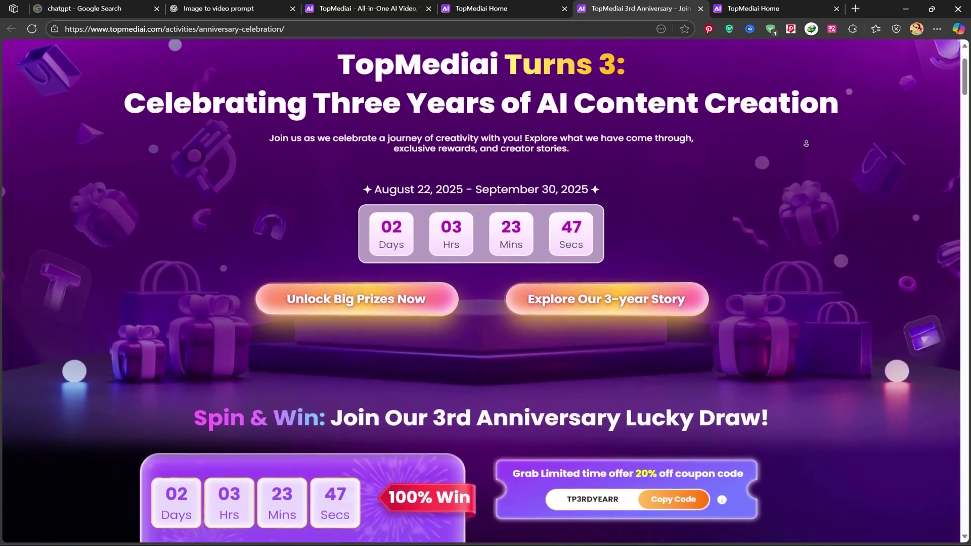
scroll(807, 135, "down", 1)
scroll(806, 139, "down", 1)
scroll(807, 144, "down", 1)
scroll(806, 144, "down", 1)
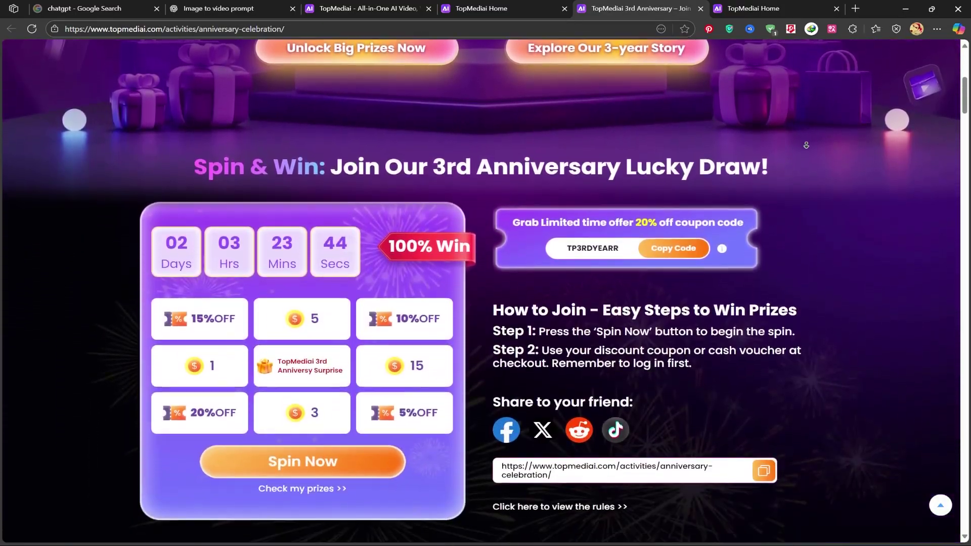
scroll(805, 147, "down", 1)
scroll(805, 150, "down", 1)
scroll(805, 153, "down", 1)
scroll(806, 154, "down", 1)
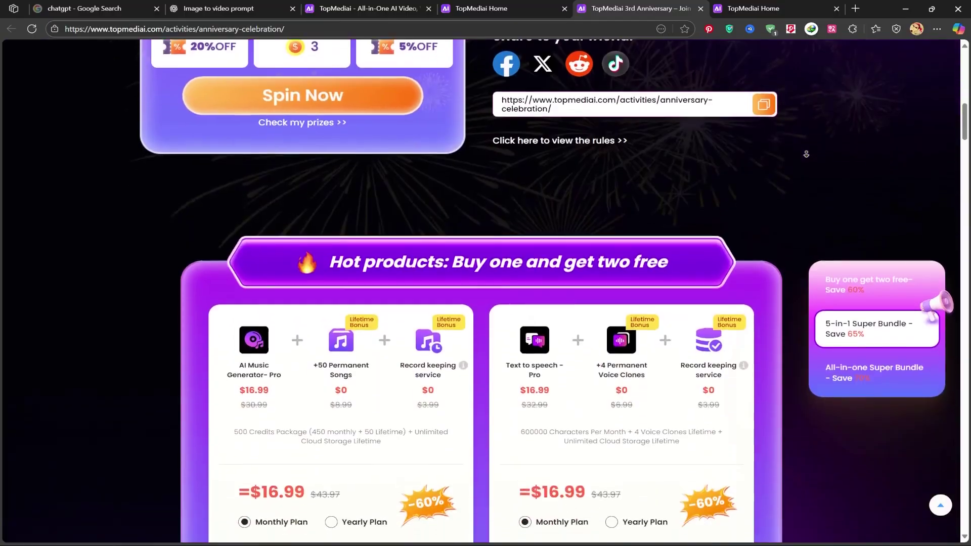
scroll(804, 151, "down", 1)
scroll(802, 143, "down", 1)
scroll(801, 137, "down", 1)
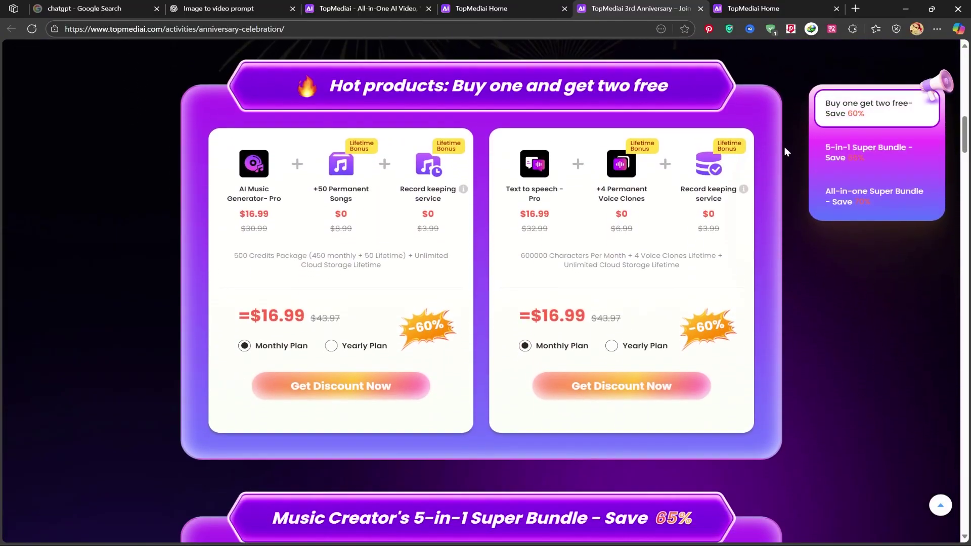
scroll(791, 296, "down", 1)
scroll(791, 297, "down", 1)
scroll(792, 297, "down", 2)
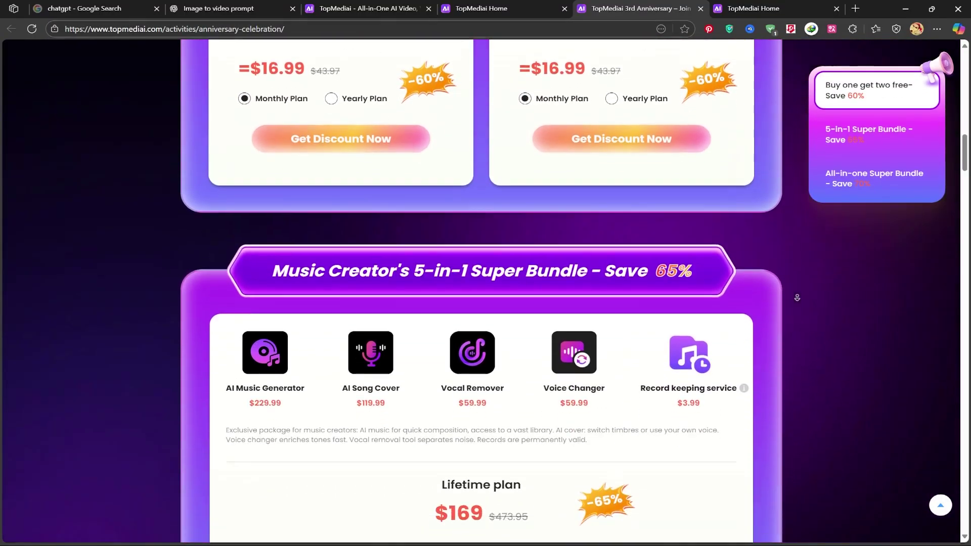
scroll(797, 297, "down", 1)
scroll(797, 298, "down", 2)
scroll(797, 297, "down", 1)
scroll(796, 297, "down", 2)
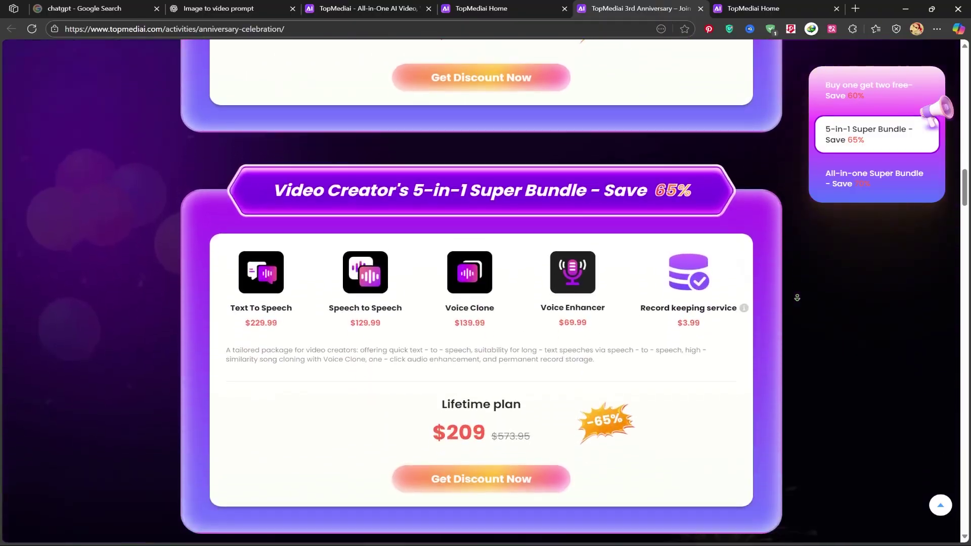
scroll(796, 298, "down", 1)
scroll(796, 298, "down", 2)
scroll(797, 297, "down", 2)
scroll(796, 296, "down", 2)
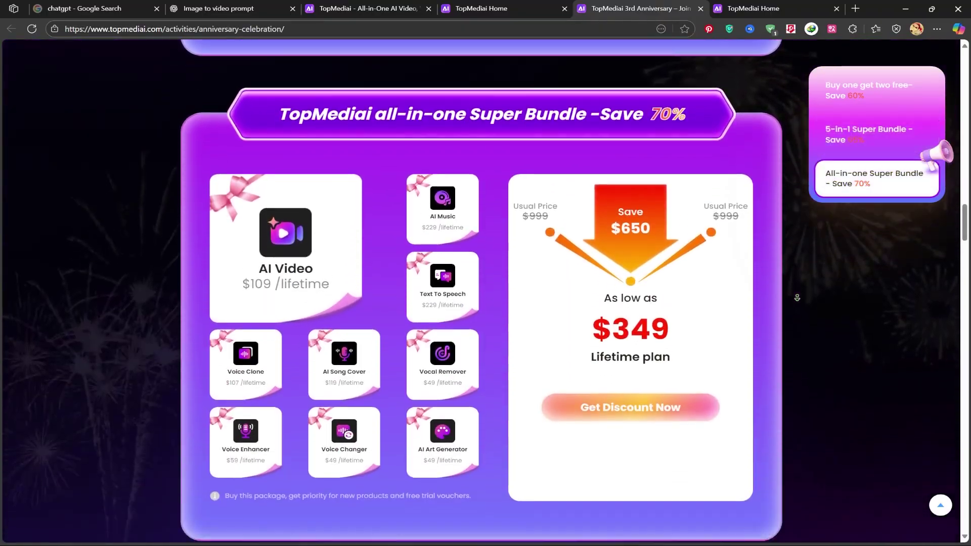
scroll(797, 288, "down", 1)
scroll(797, 287, "down", 1)
scroll(794, 278, "down", 1)
scroll(789, 297, "down", 2)
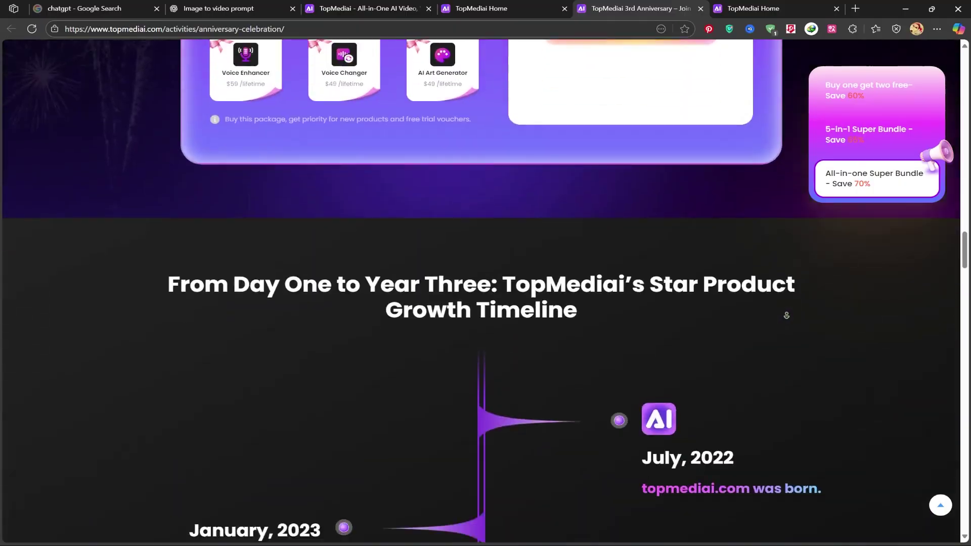
scroll(784, 314, "down", 2)
scroll(788, 311, "down", 3)
scroll(788, 311, "down", 3)
scroll(787, 311, "down", 4)
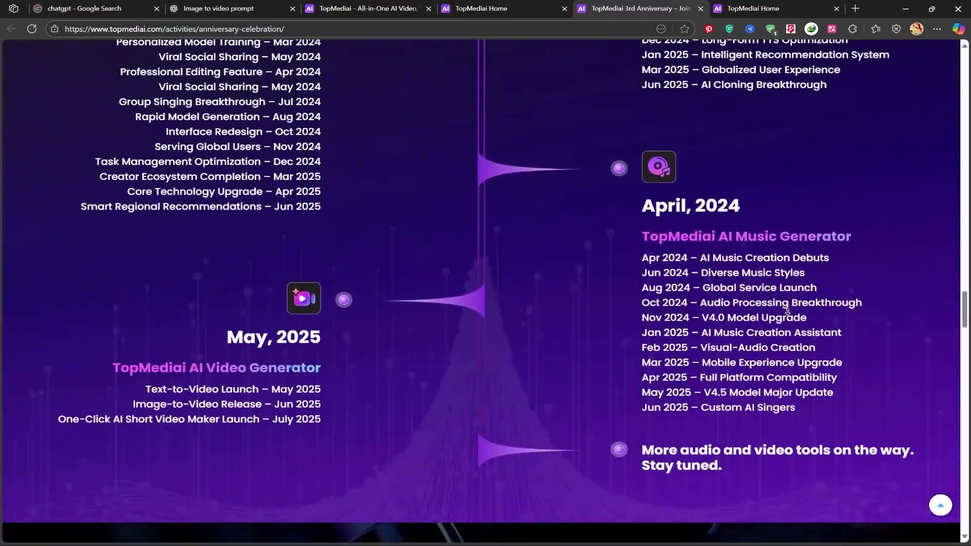
scroll(788, 311, "down", 3)
scroll(788, 312, "down", 3)
scroll(787, 311, "down", 3)
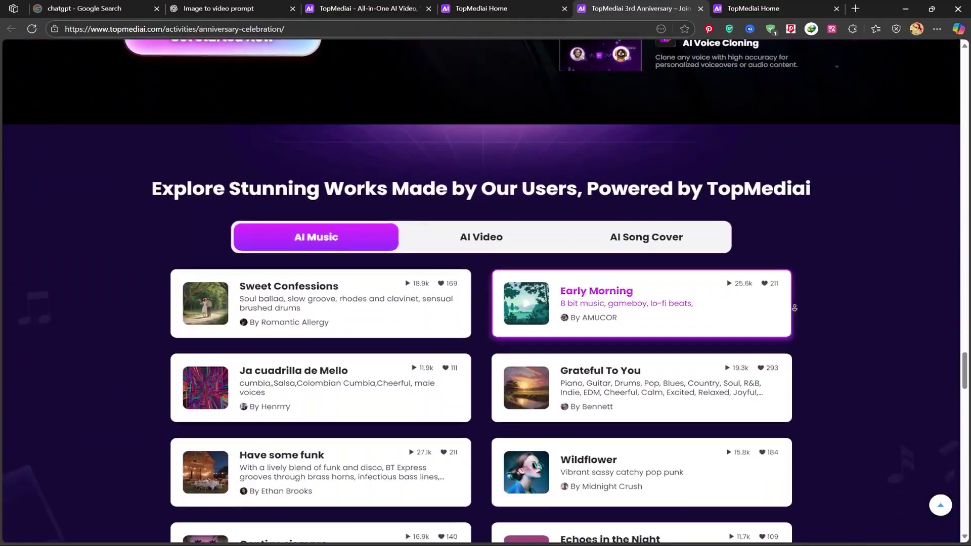
scroll(795, 308, "down", 2)
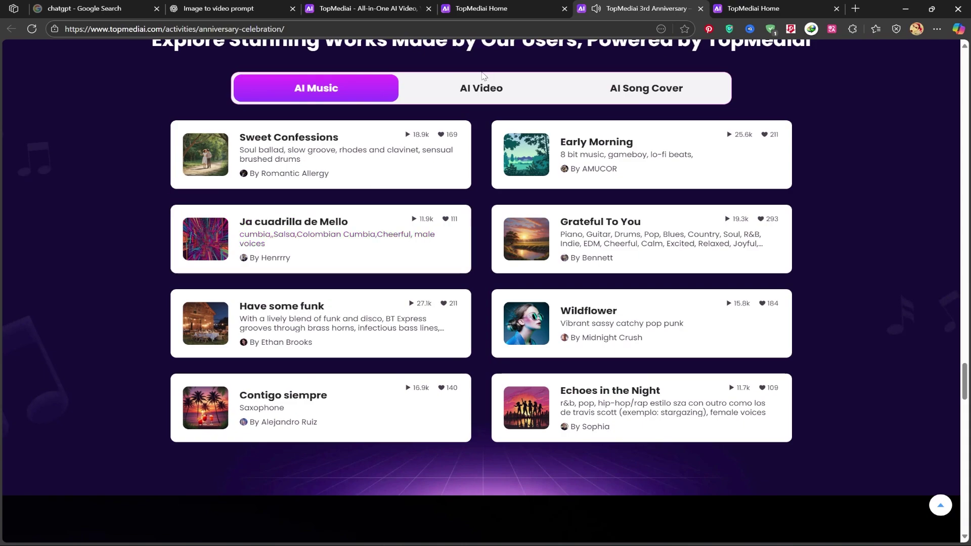
Step: Switch the works showcase to AI Video, then AI Song Cover, and stop auto-scrolling
left_click(482, 85)
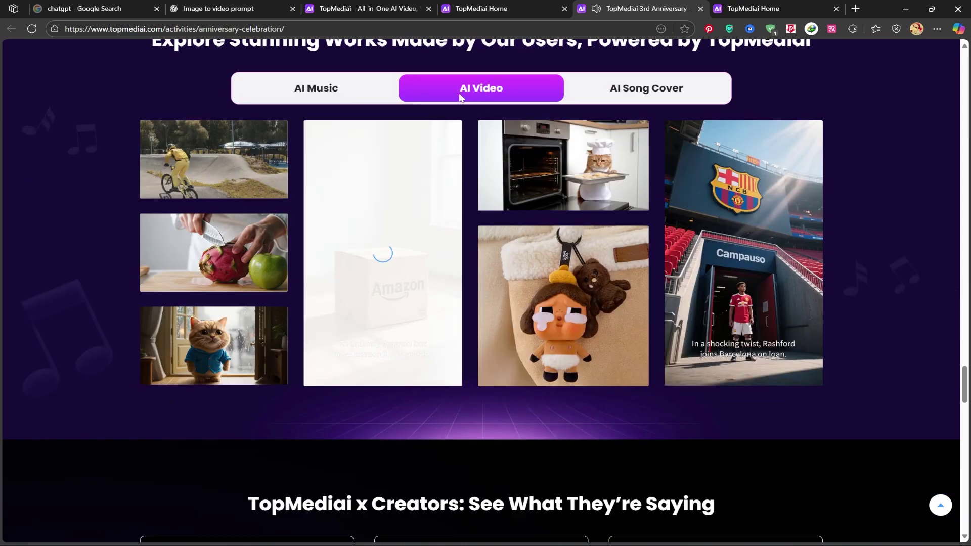
left_click(642, 92)
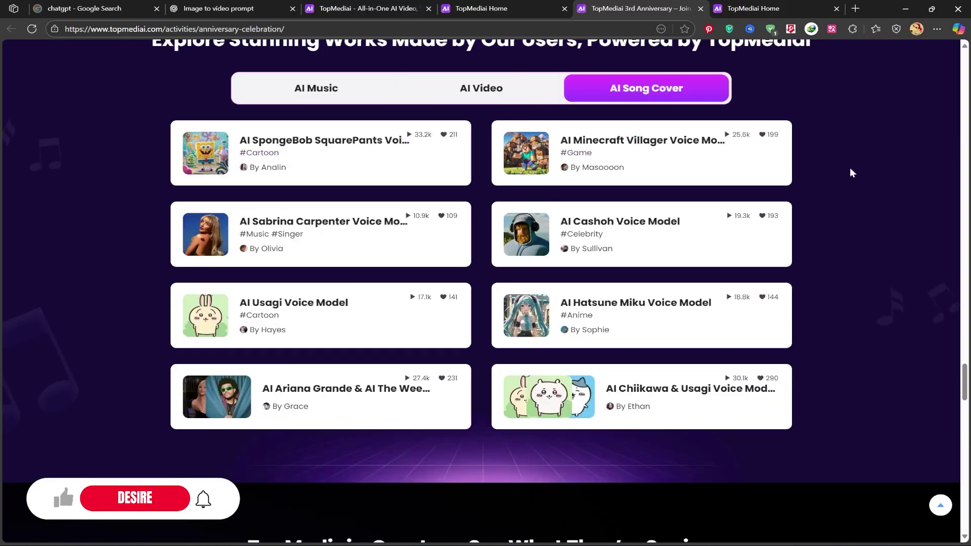
scroll(850, 168, "down", 2)
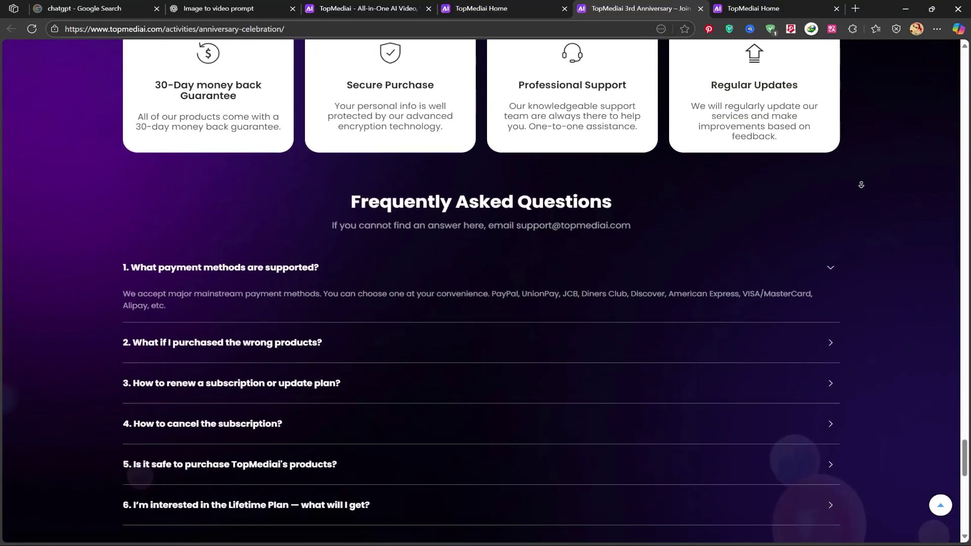
left_click(860, 187)
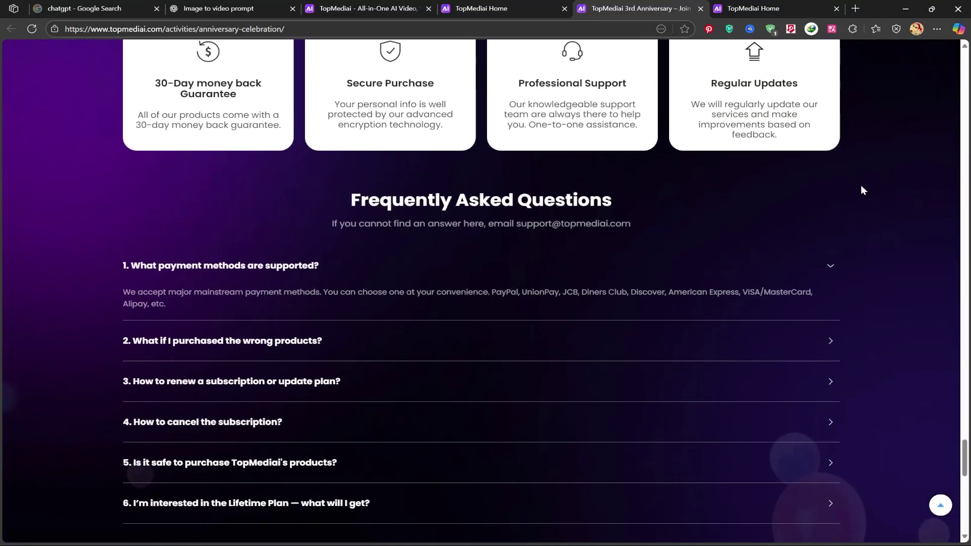
scroll(861, 187, "up", 1)
scroll(861, 187, "up", 4)
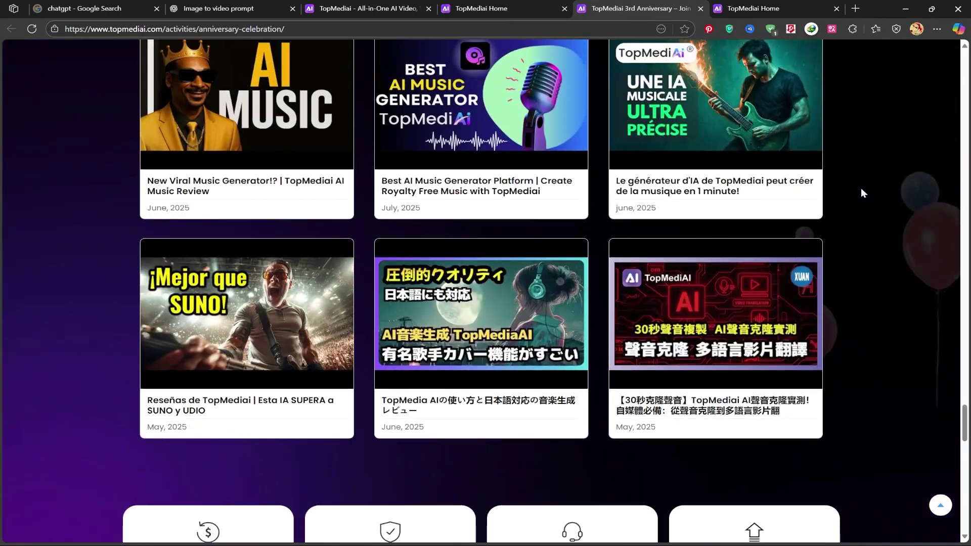